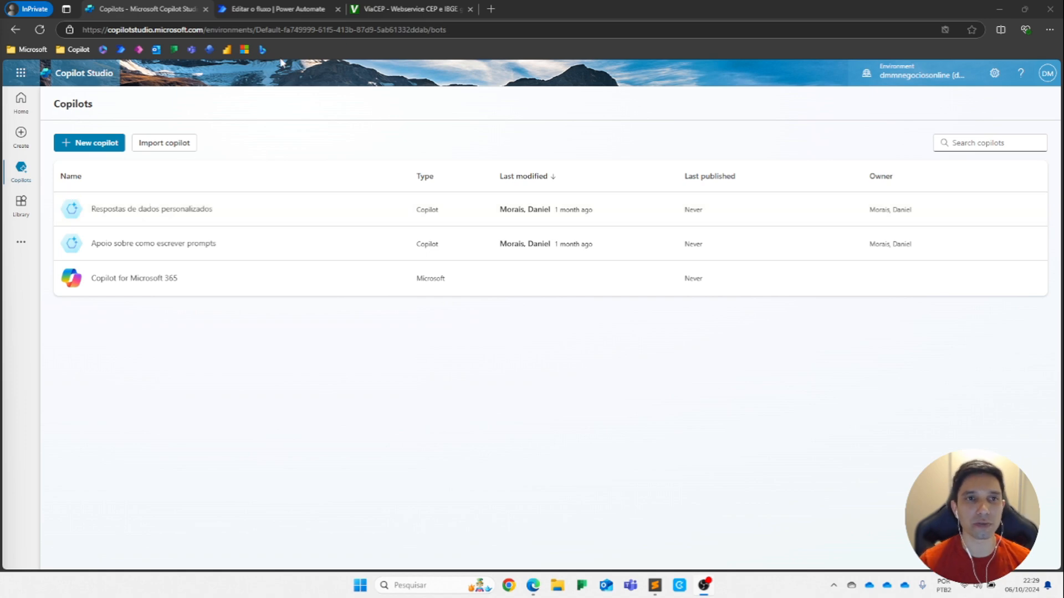
# - Review the Consulta CEP flow in Power Automate and the ViaCEP webservice page, and return to Copilot Studio
pyautogui.click(277, 9)
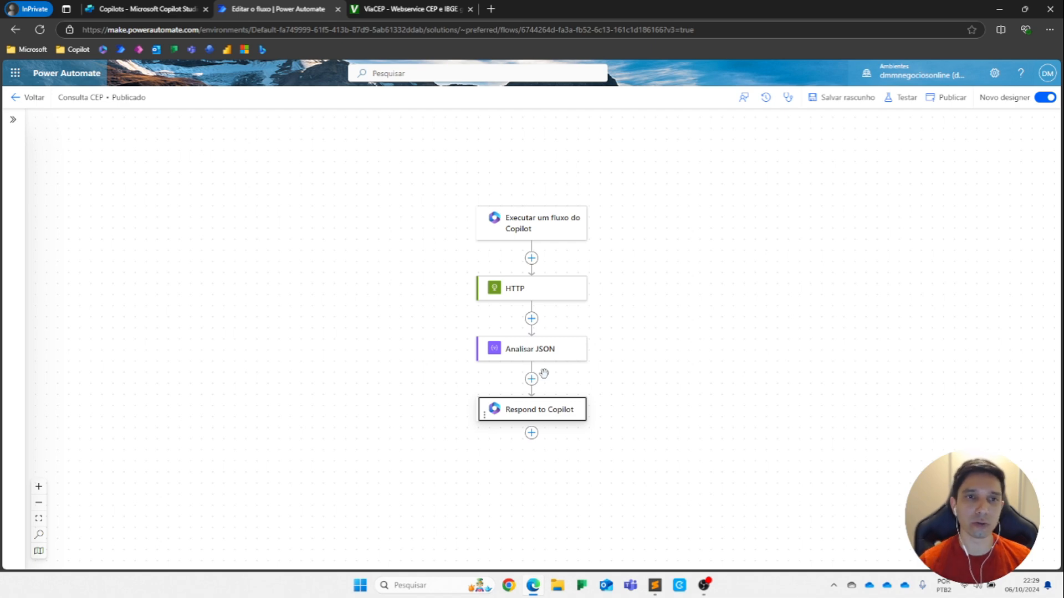
pyautogui.click(410, 9)
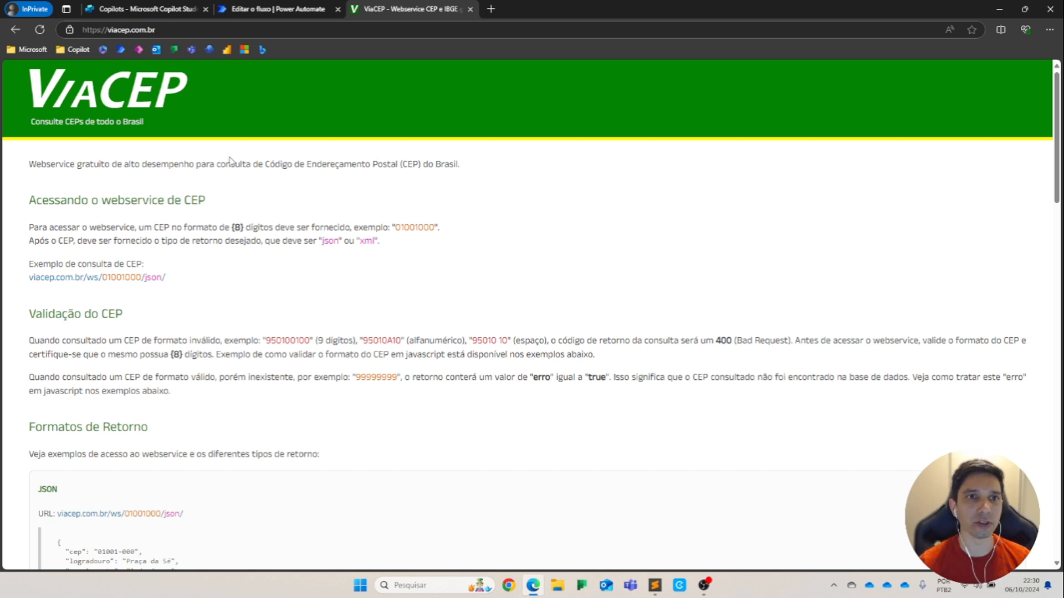
pyautogui.click(147, 9)
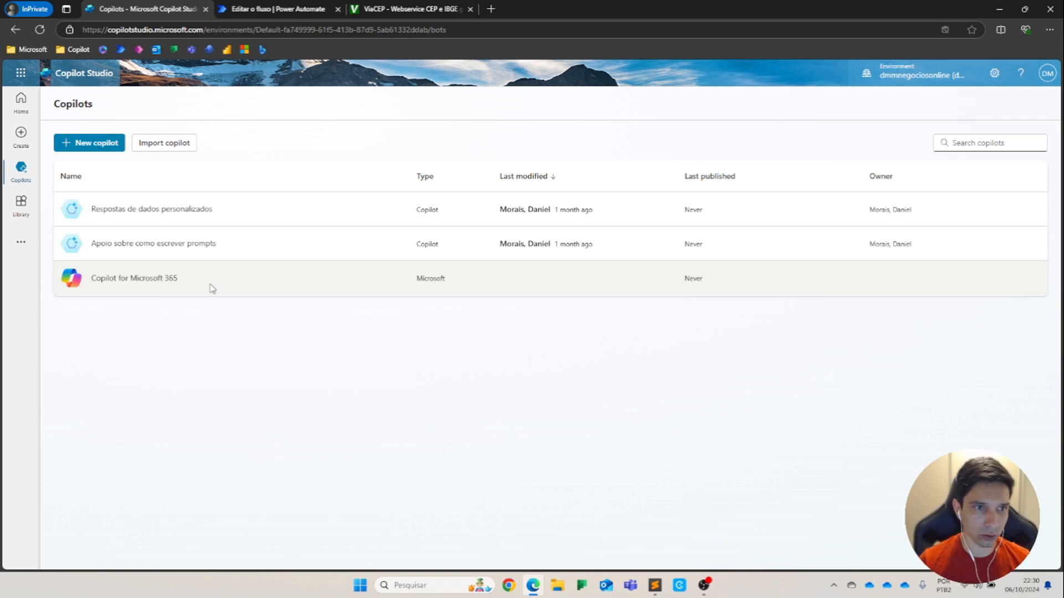
# - Start a new copilot and name it "Copilot que consulta CEP's"
pyautogui.click(84, 143)
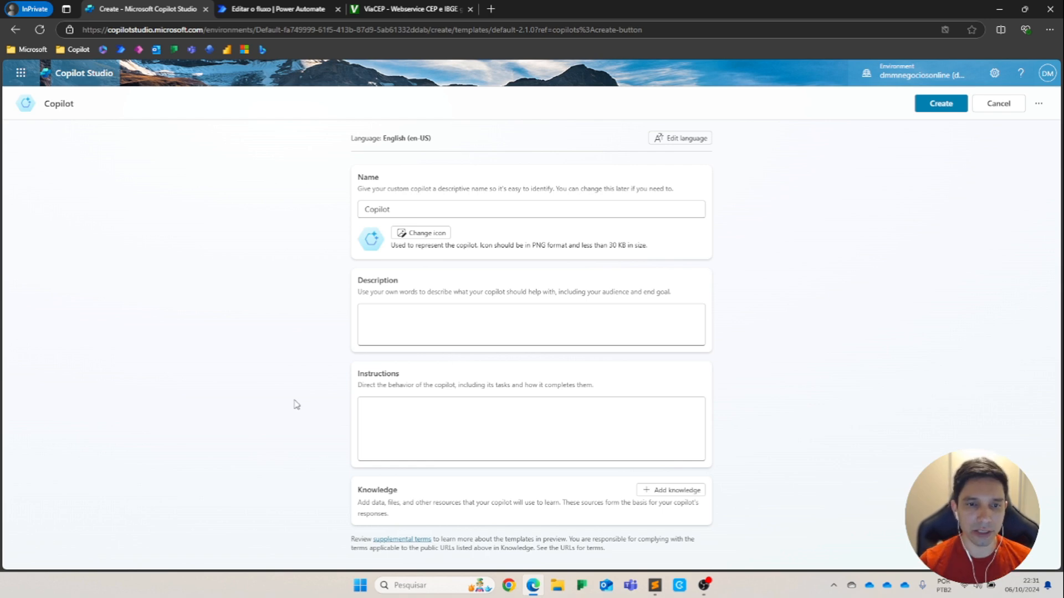
pyautogui.moveTo(401, 210); pyautogui.dragTo(336, 216)
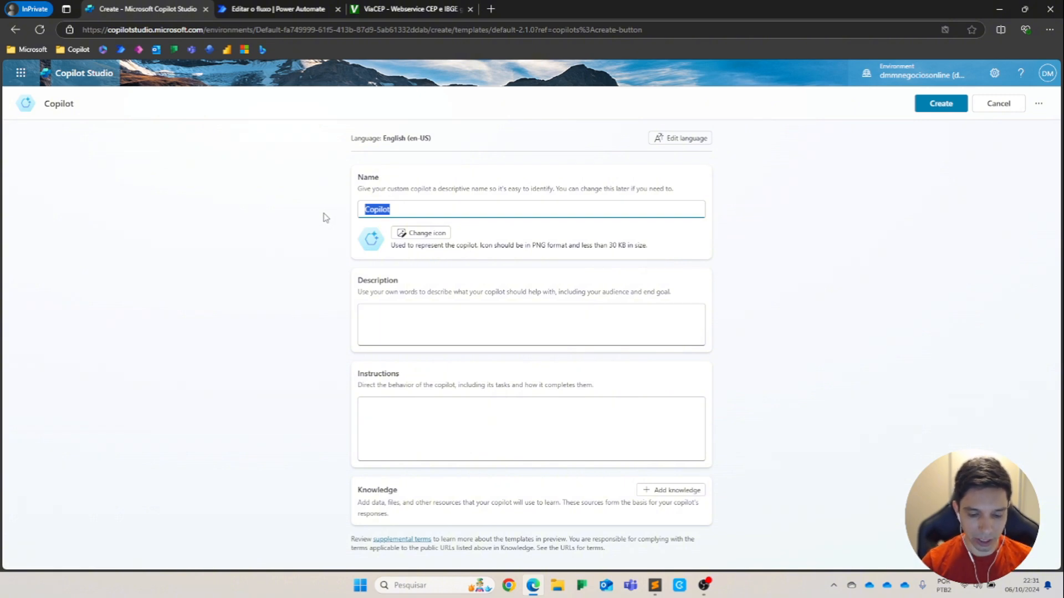
pyautogui.write('Copilot')
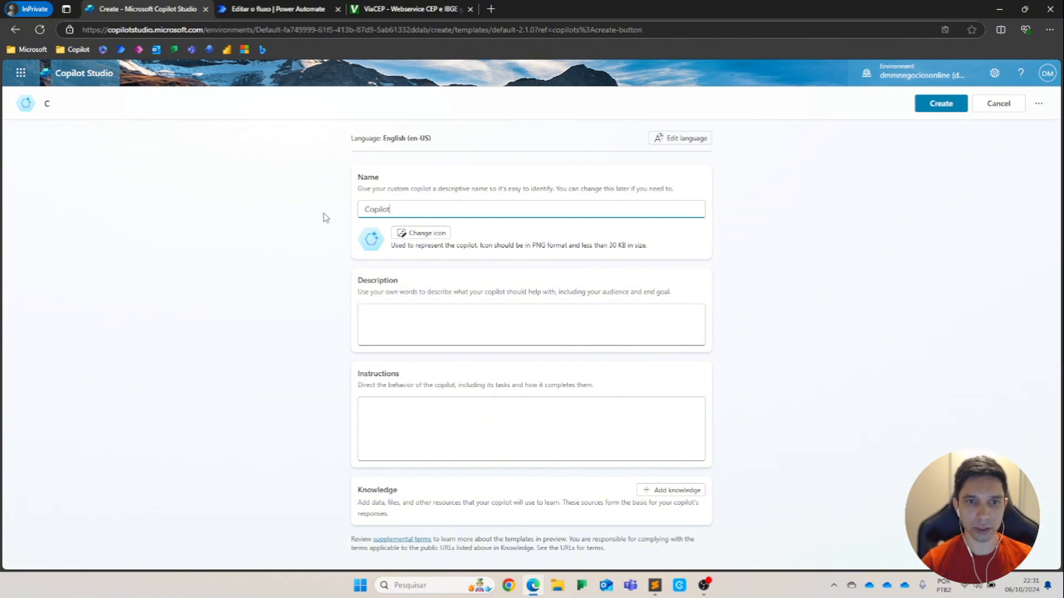
pyautogui.write(' que faz')
pyautogui.press('BackSpace')
pyautogui.press('BackSpace')
pyautogui.press('BackSpace')
pyautogui.press('BackSpace')
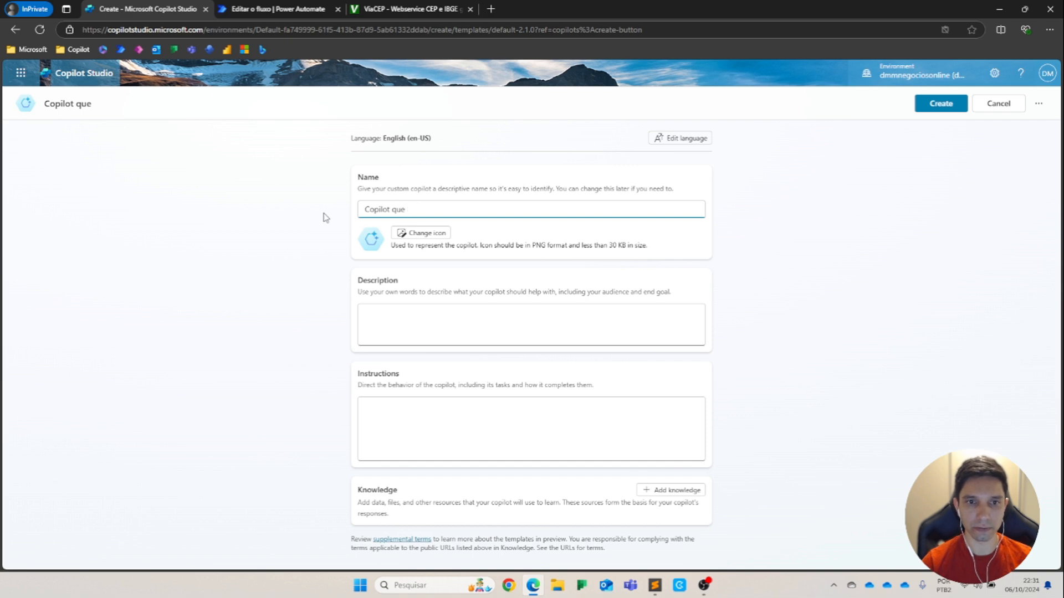
pyautogui.write('consulta C')
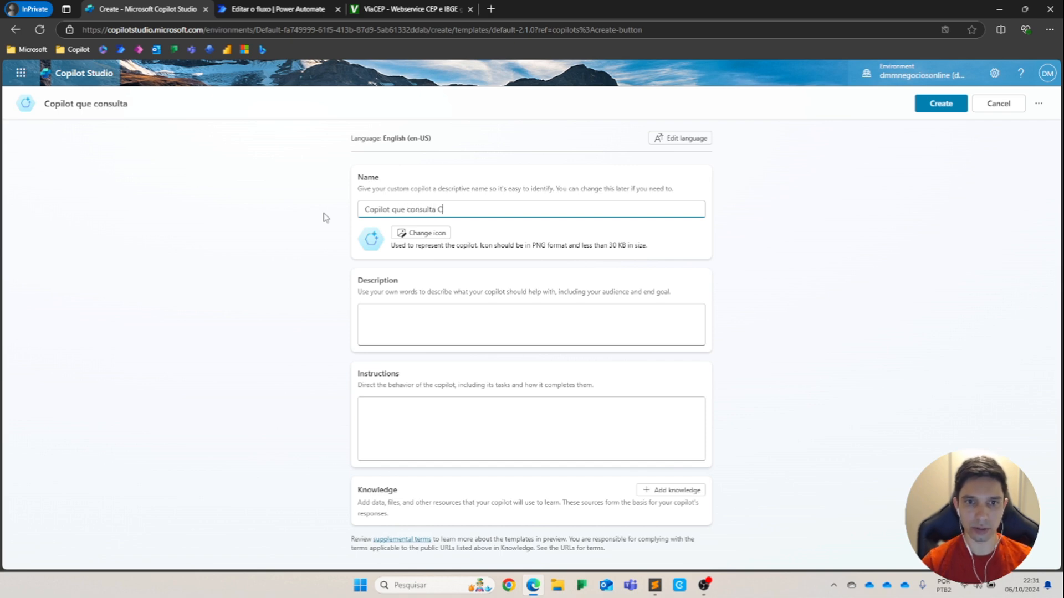
pyautogui.write("EP'")
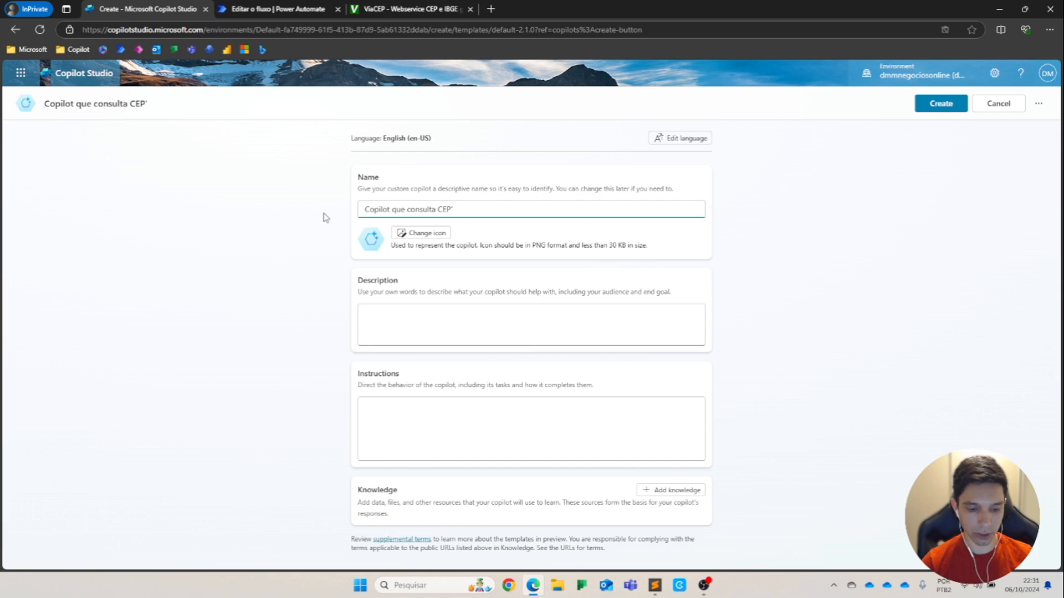
pyautogui.write('s')
# - Enter "Descrição" as the copilot's description
pyautogui.click(436, 312)
pyautogui.write('De')
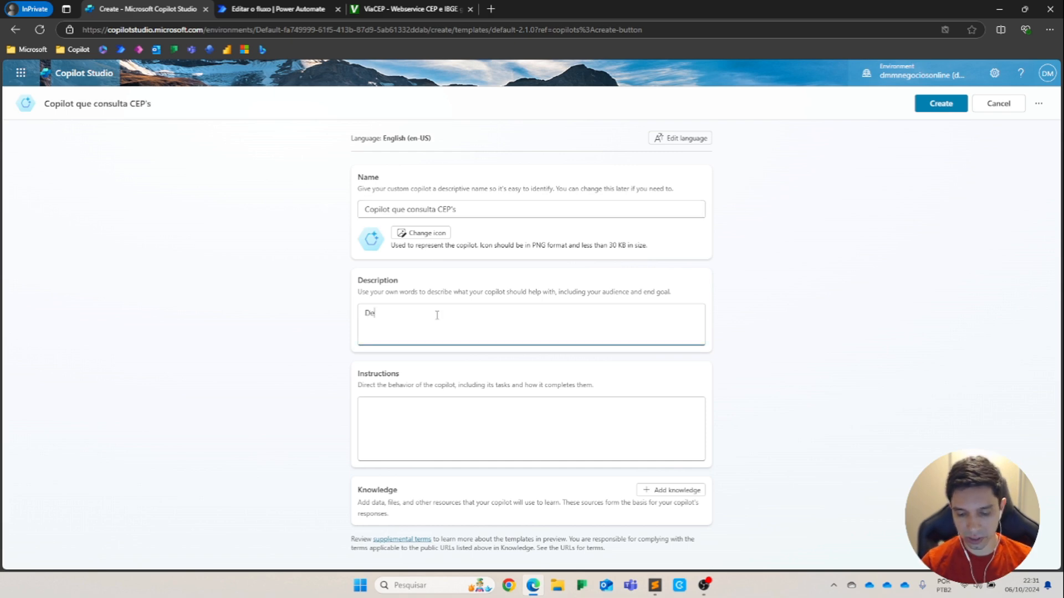
pyautogui.write('scrição')
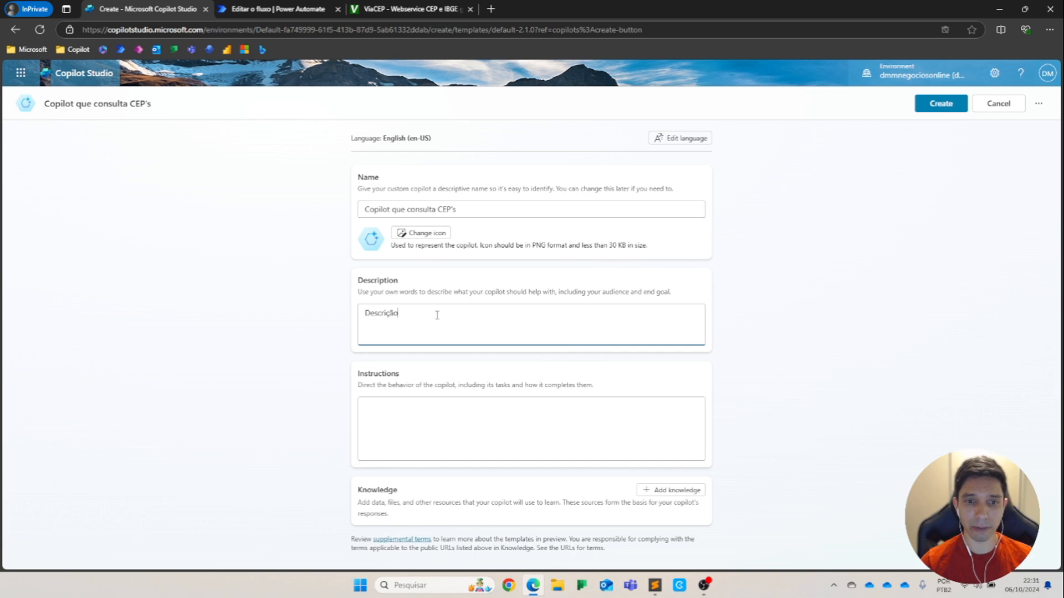
# - Add "- Responda sempre utilizando emojis" as the first line of the copilot's instructions
pyautogui.click(463, 431)
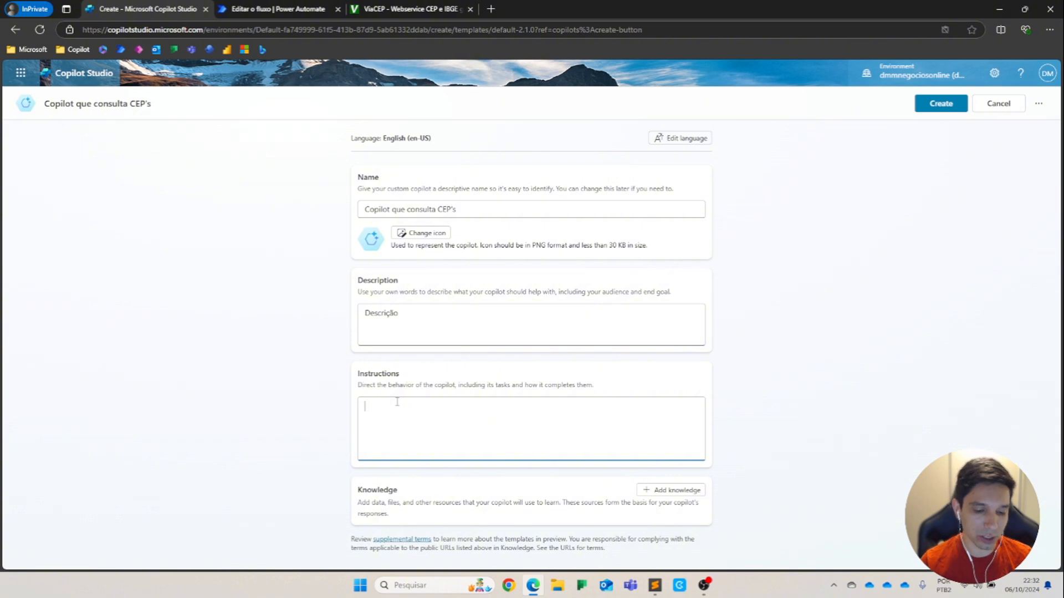
pyautogui.write('- Re')
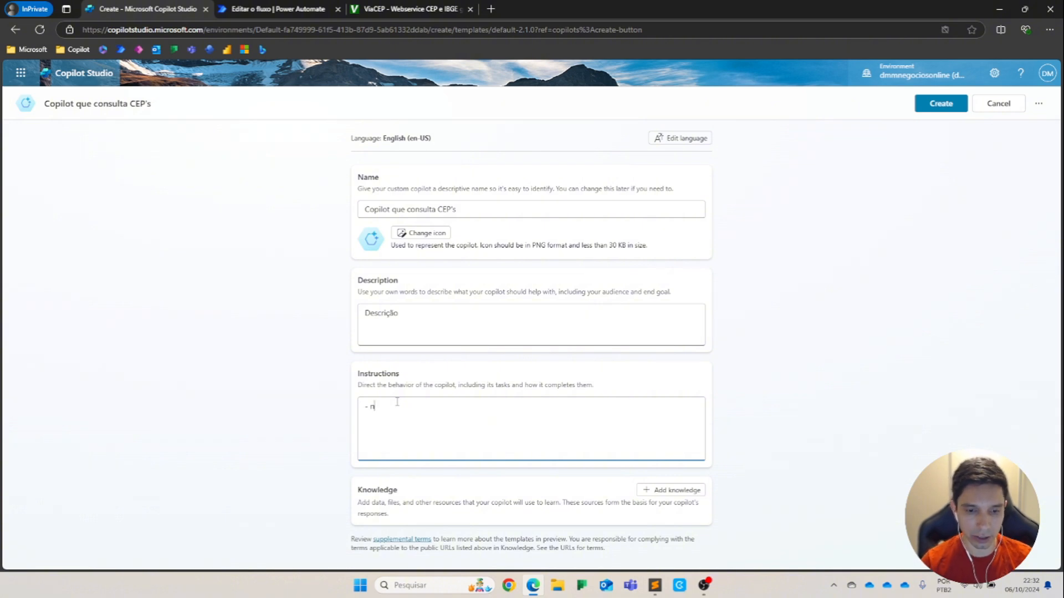
pyautogui.write('spon')
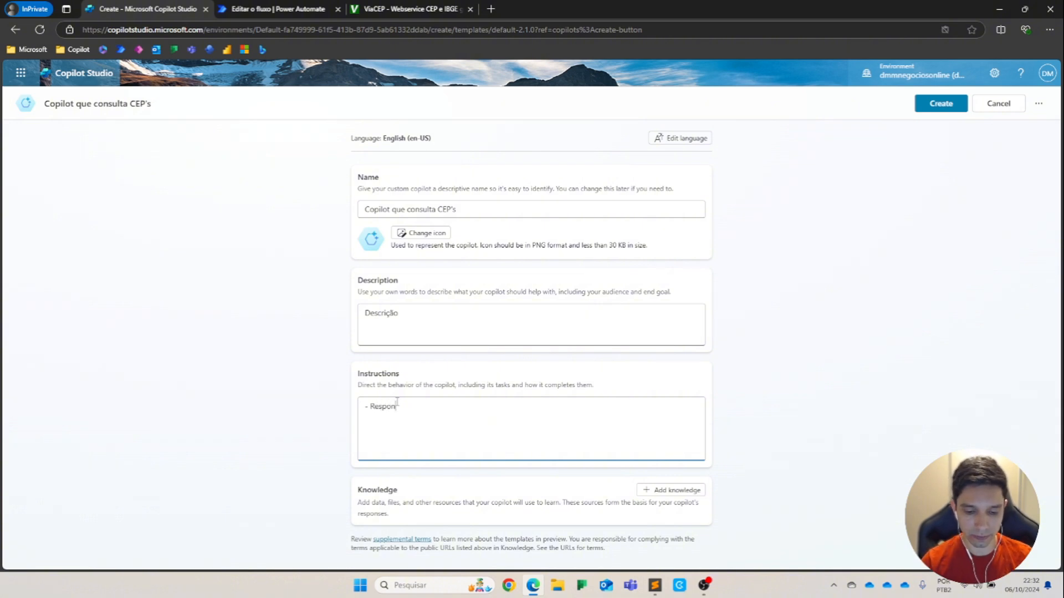
pyautogui.write('da sempre')
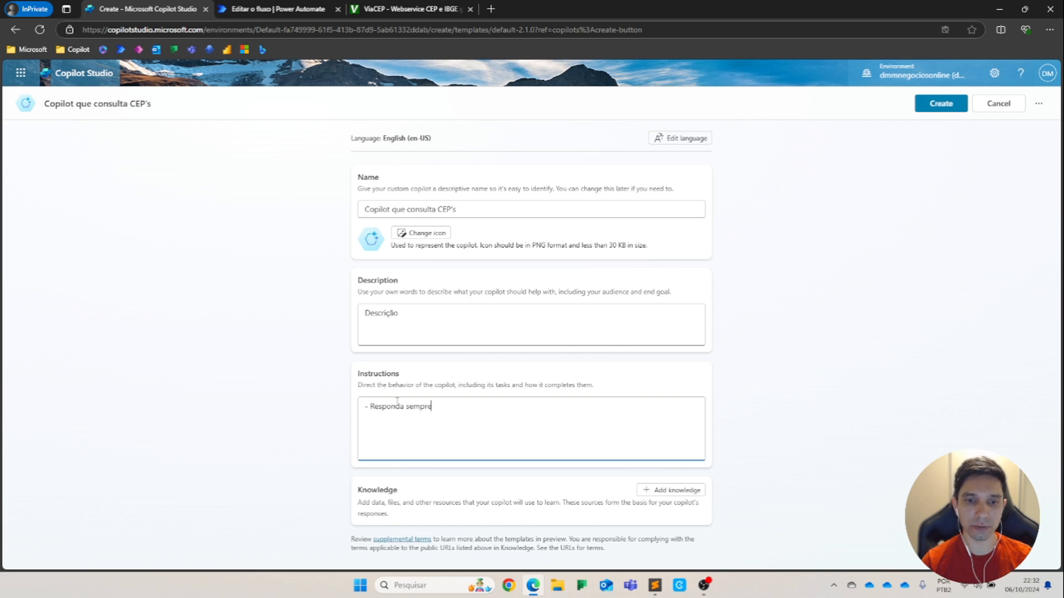
pyautogui.write(' utilizando ew')
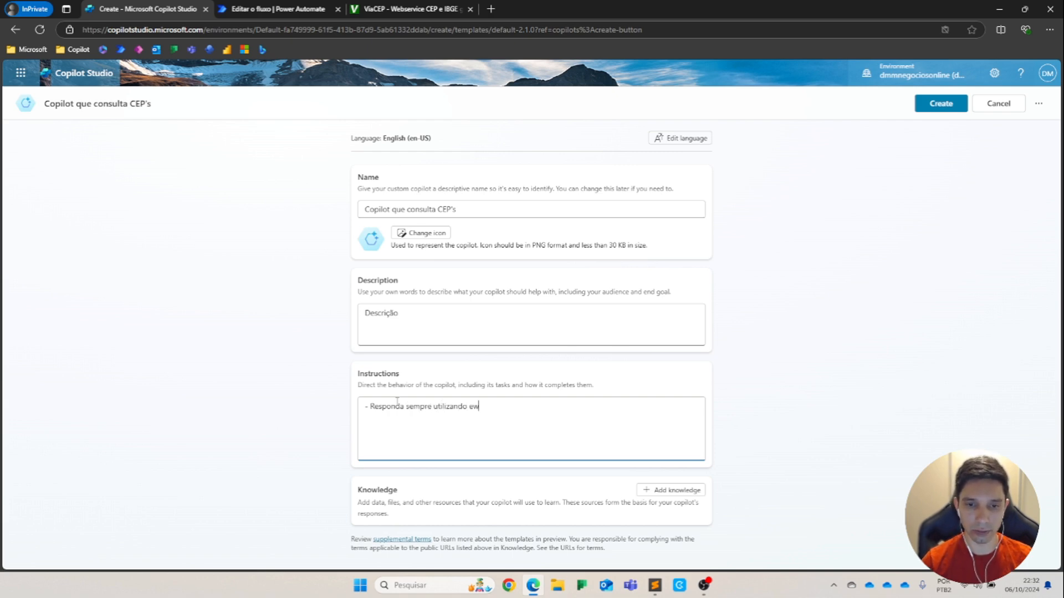
pyautogui.press('BackSpace')
pyautogui.write('mojis')
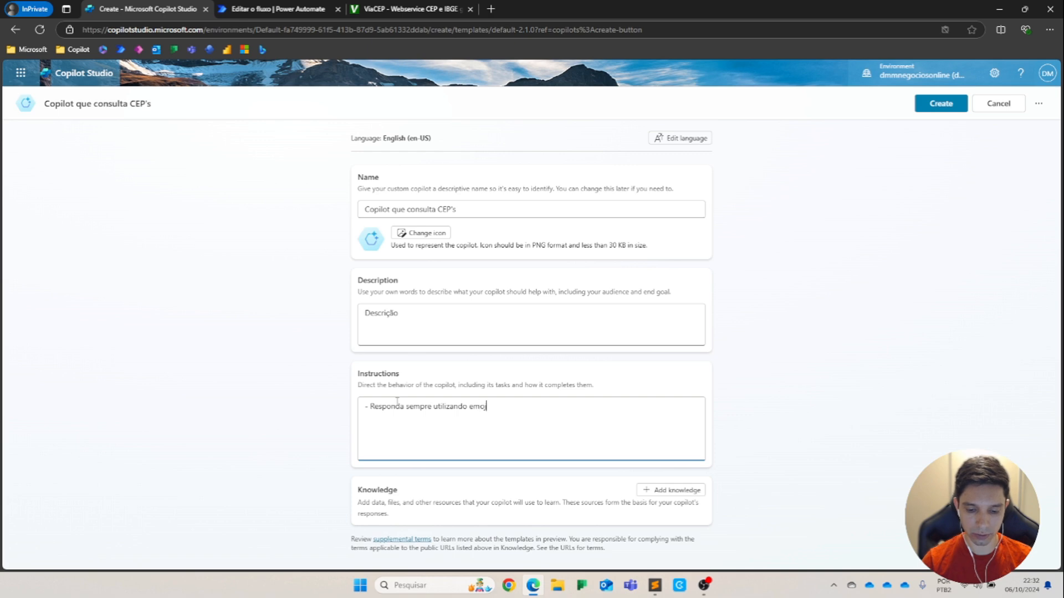
# - Add a second instruction line reading "- Responda com uma linguagem simples"
pyautogui.press('Return')
pyautogui.write('- Responda com')
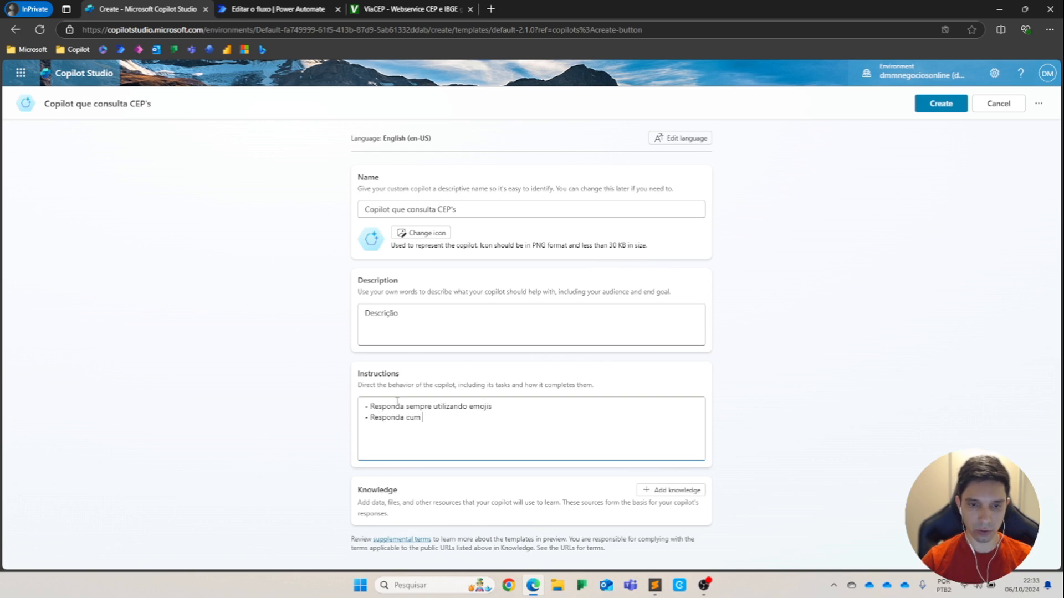
pyautogui.write(' uma ')
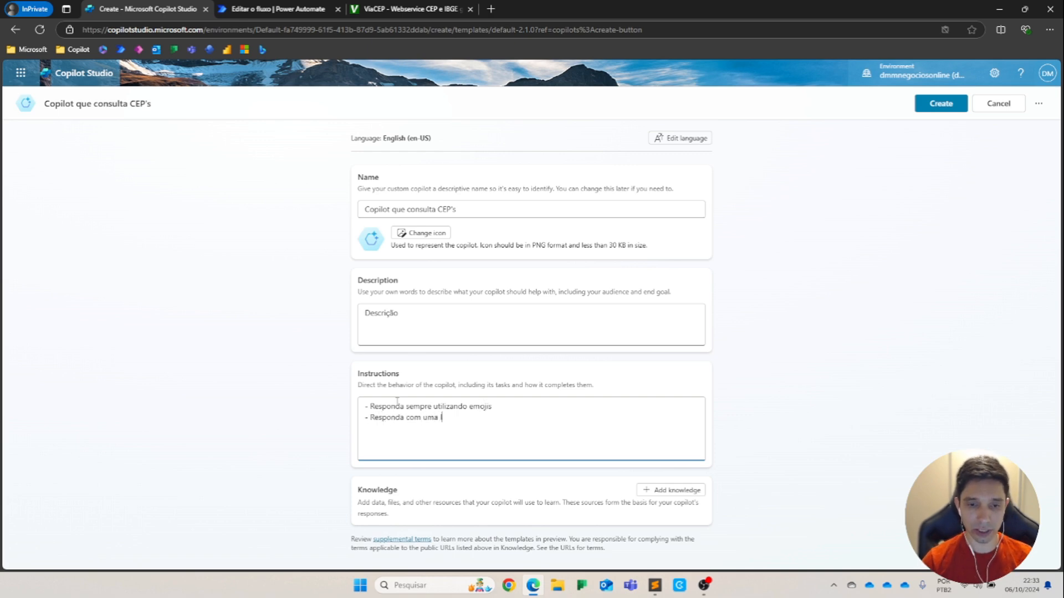
pyautogui.write('linguagem simples')
# - Add a third instruction line reading "- Sempre responder com entusiasmo"
pyautogui.press('Return')
pyautogui.write('- ')
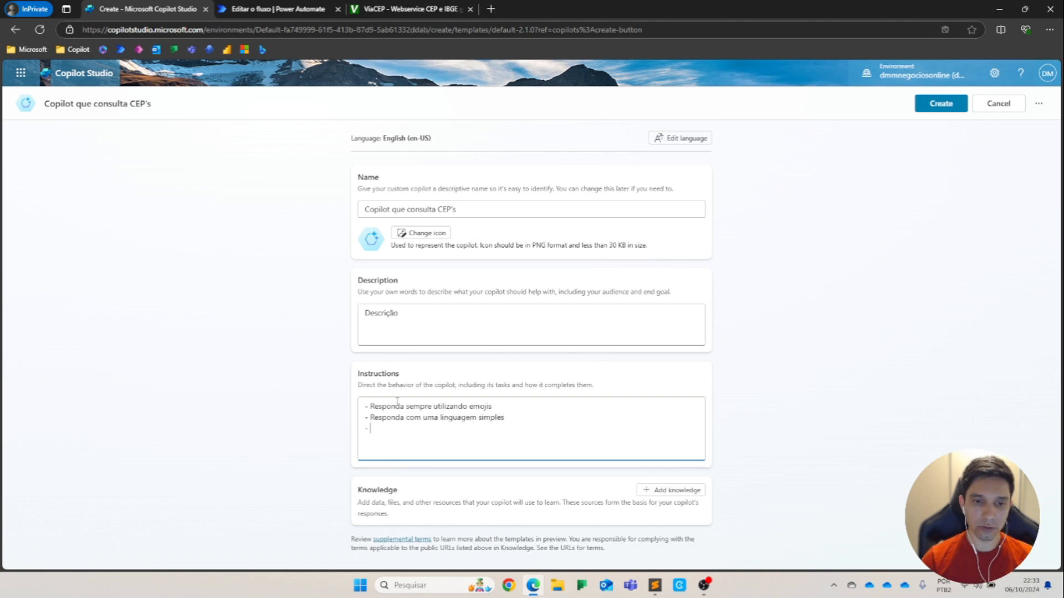
pyautogui.write('Sempre')
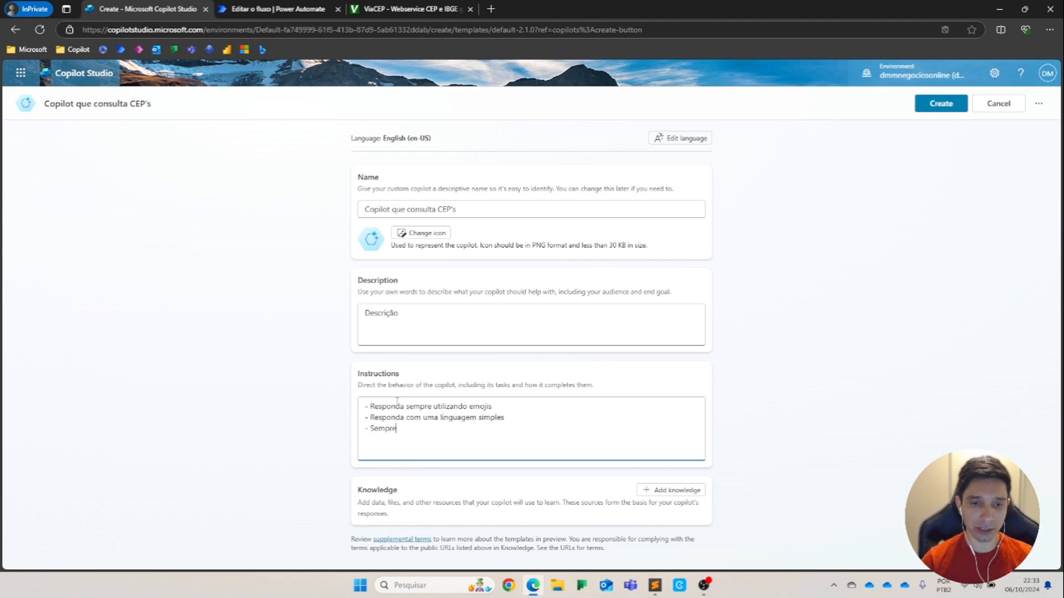
pyautogui.write(' responder com um')
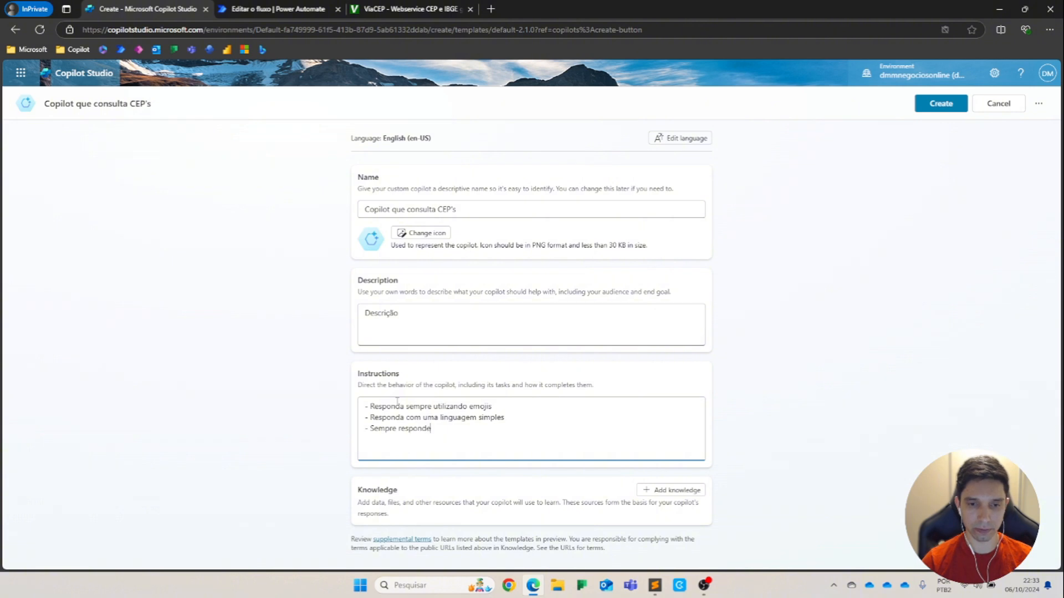
pyautogui.write('tusiasmo')
pyautogui.hotkey('ctrl', 'Left')
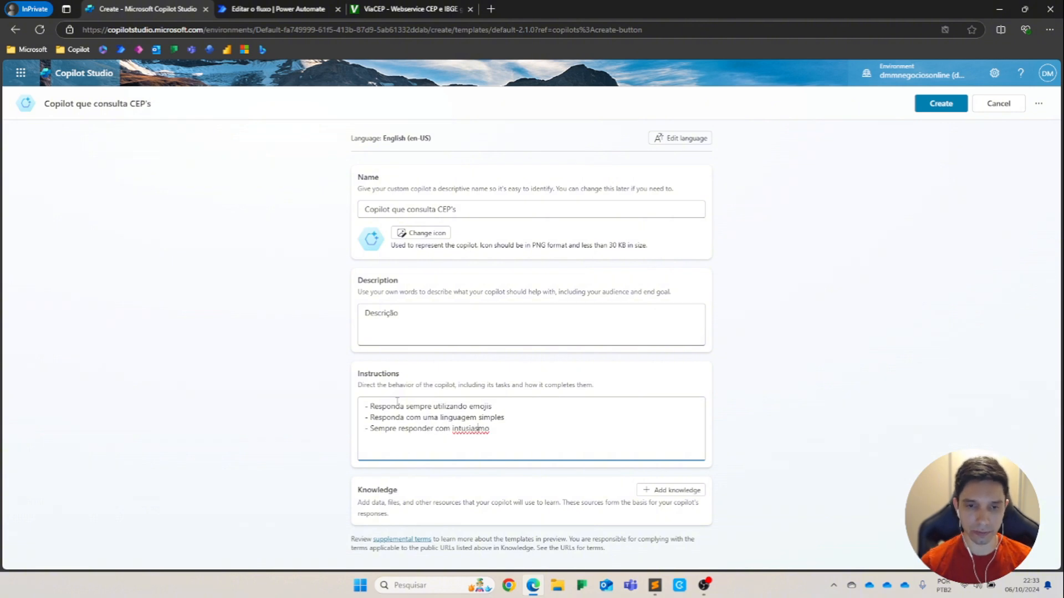
pyautogui.press('Delete')
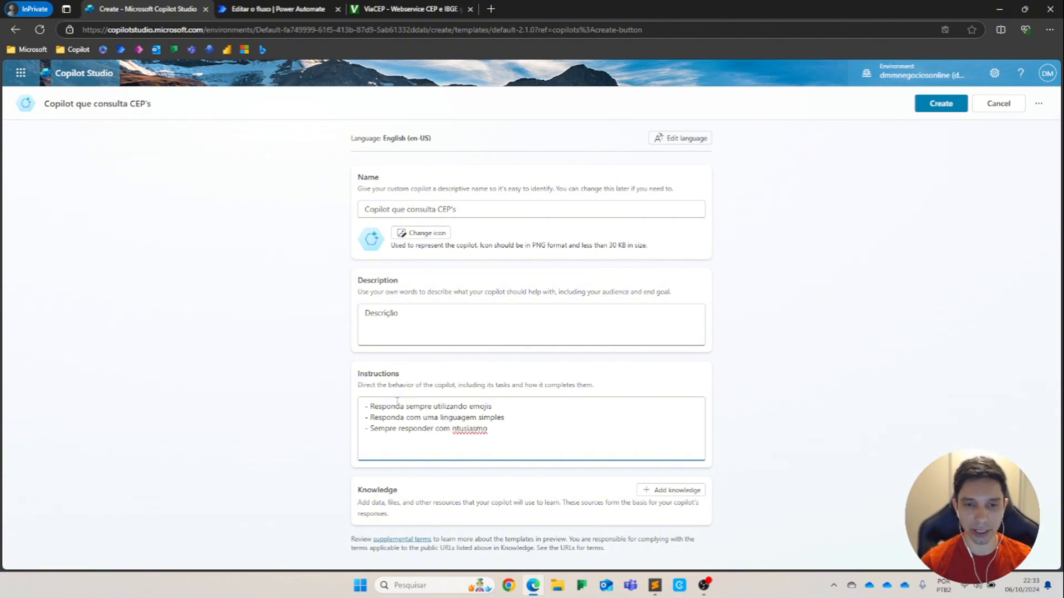
pyautogui.write('e')
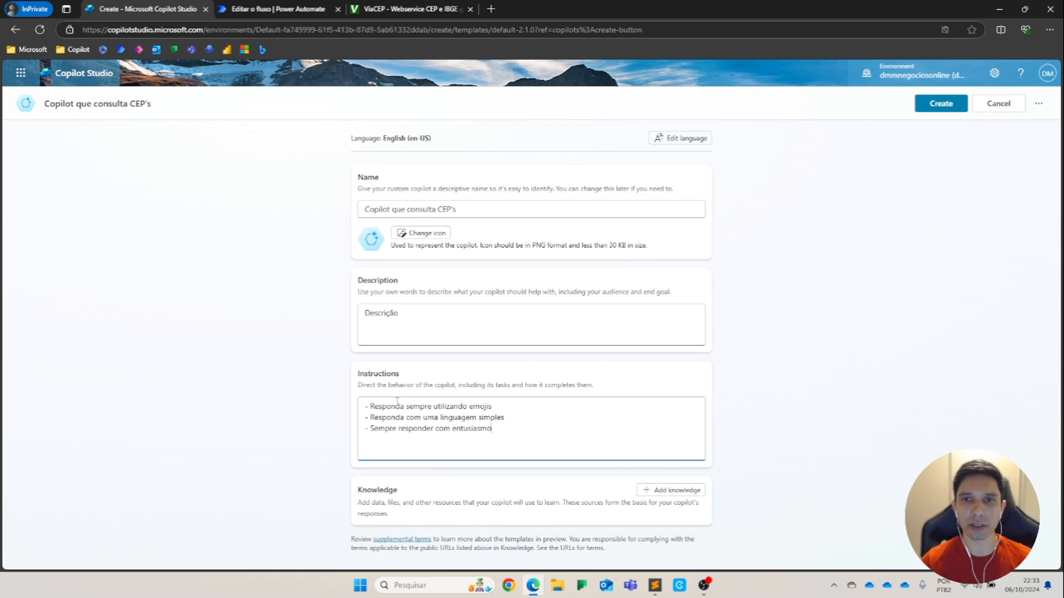
# - Create the copilot and send it the test message "Olá"
pyautogui.click(957, 109)
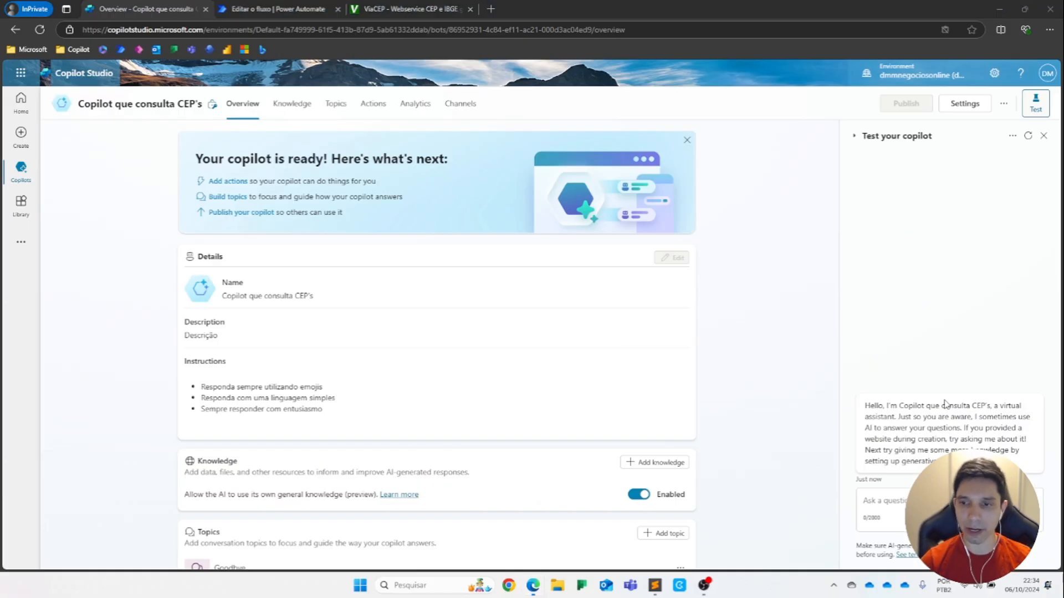
pyautogui.click(936, 502)
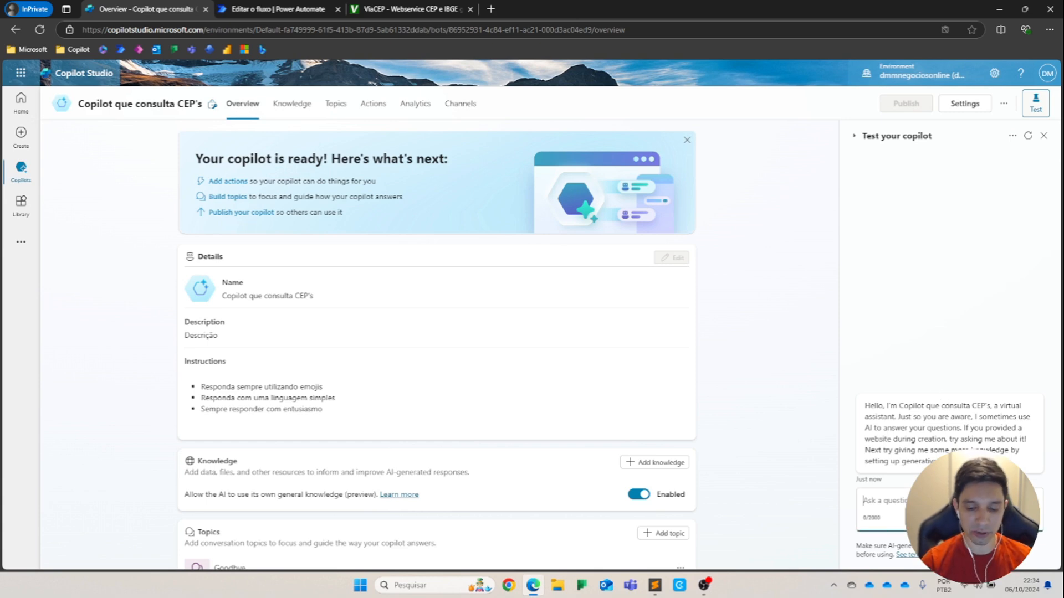
pyautogui.write('Olá')
pyautogui.press('Return')
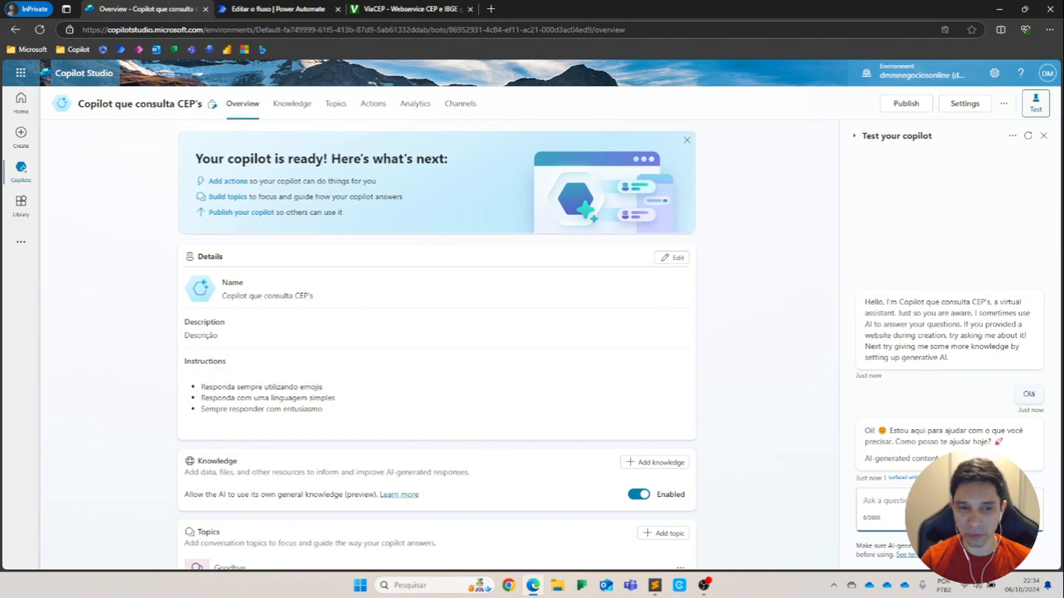
pyautogui.hotkey('ctrl', '2')
pyautogui.moveTo(322, 387); pyautogui.dragTo(363, 353)
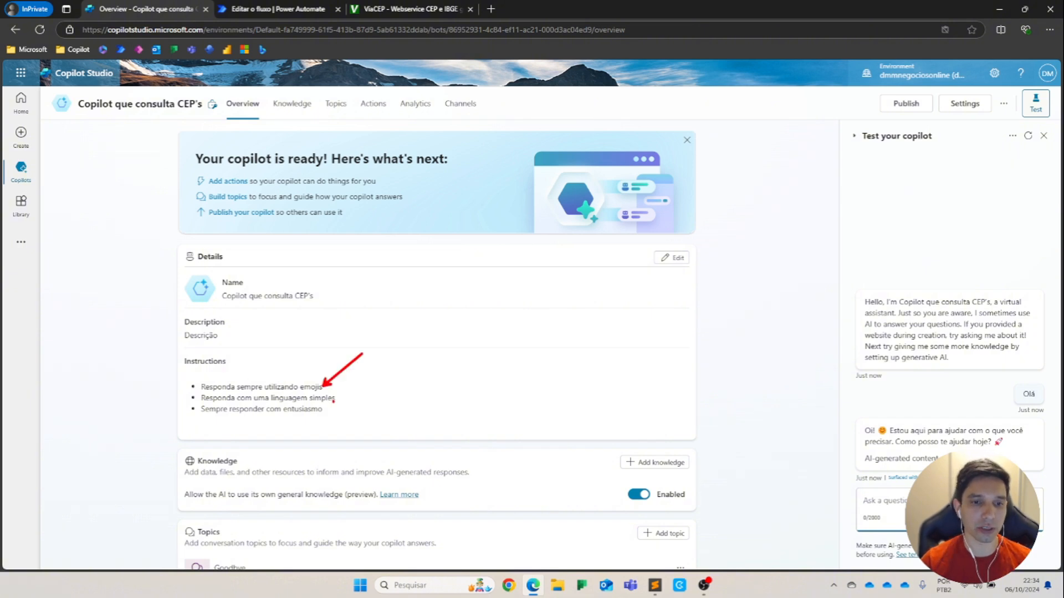
pyautogui.moveTo(338, 398); pyautogui.dragTo(369, 369)
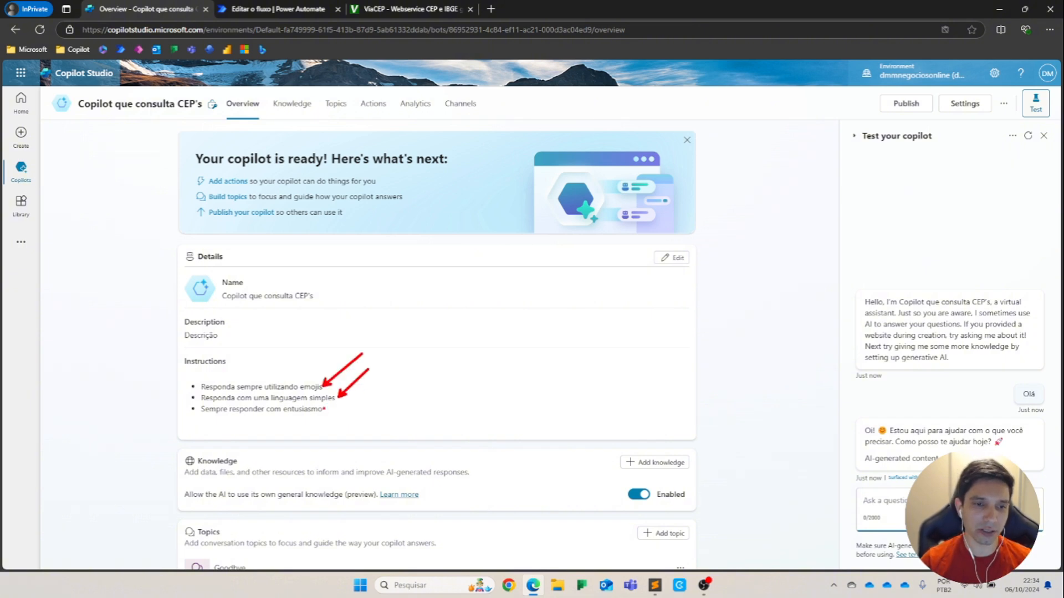
pyautogui.moveTo(323, 409); pyautogui.dragTo(435, 408)
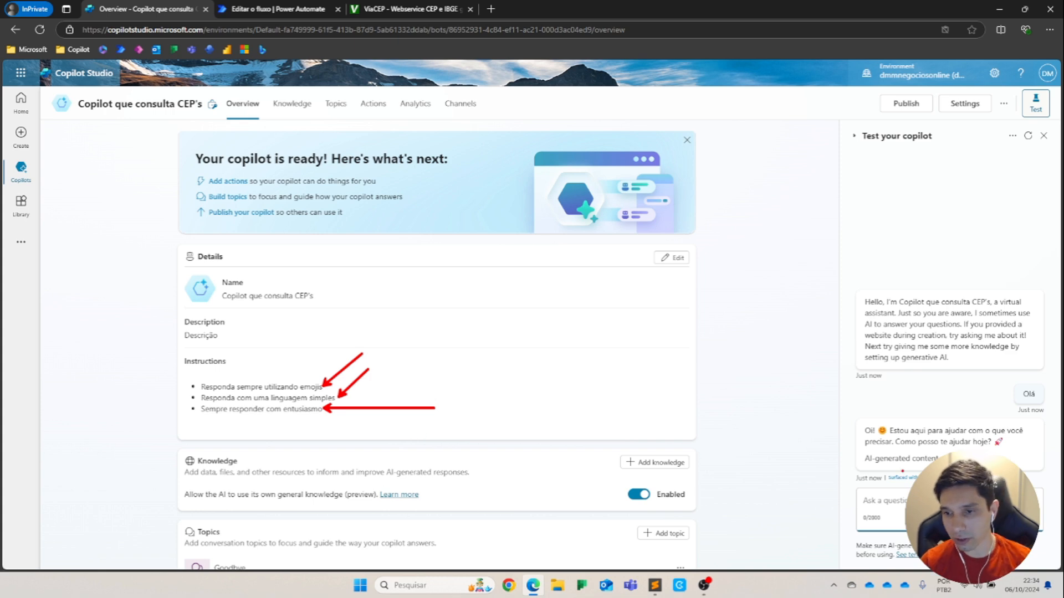
pyautogui.moveTo(863, 427); pyautogui.dragTo(837, 403)
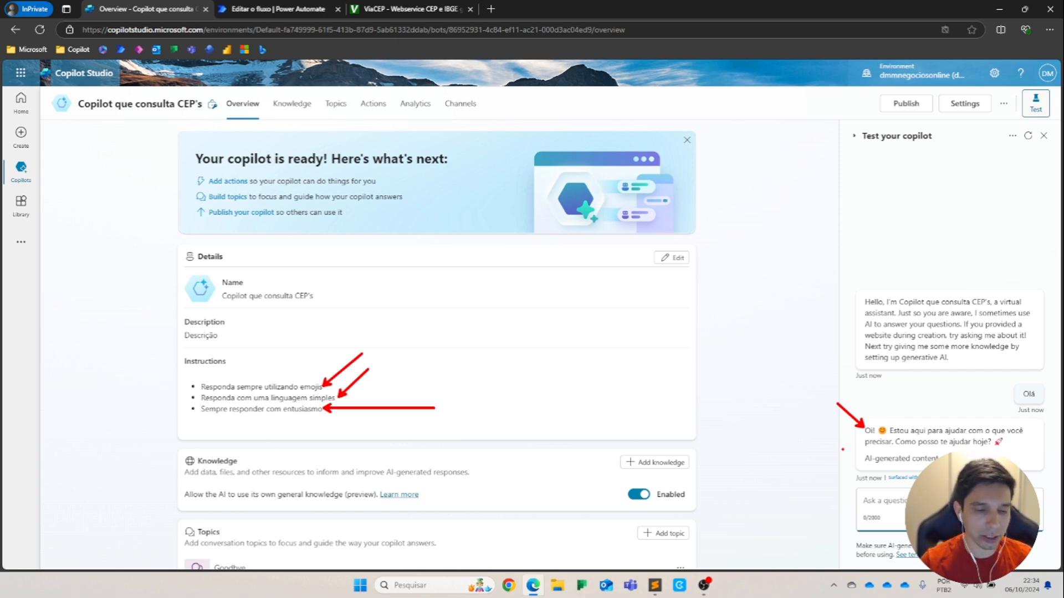
pyautogui.press('Escape')
# - Open the Conversational boosting system topic and examine its unknown-intent trigger, generative answers node and conditions
pyautogui.click(337, 107)
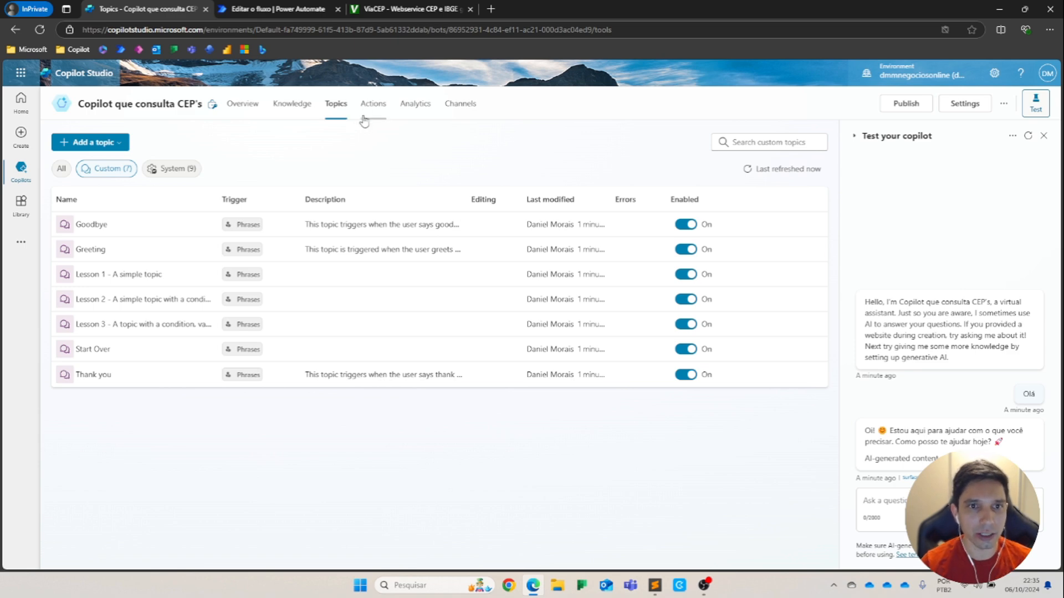
pyautogui.click(368, 106)
pyautogui.click(331, 108)
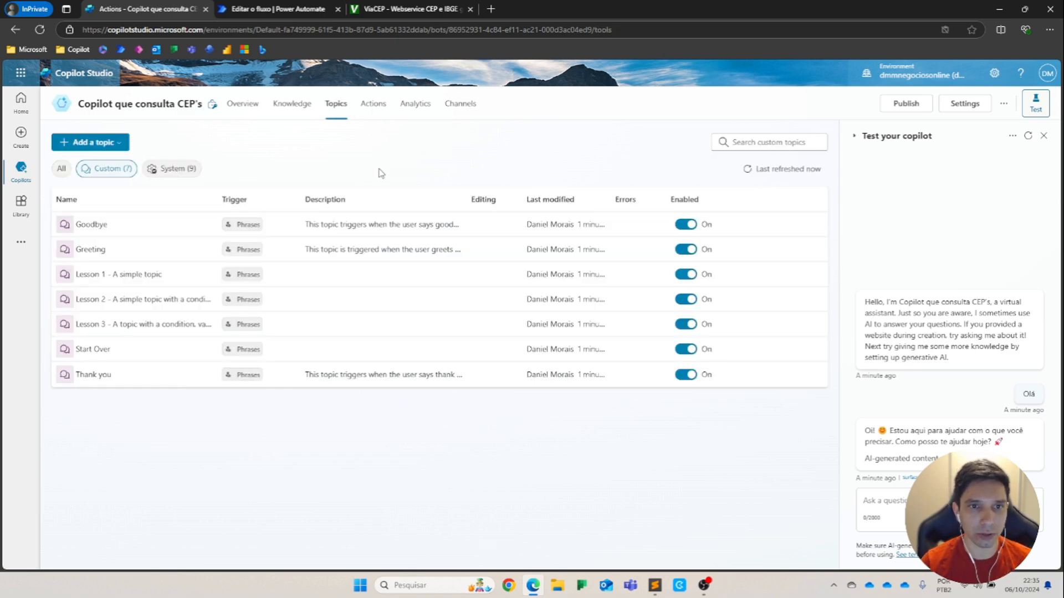
pyautogui.click(173, 168)
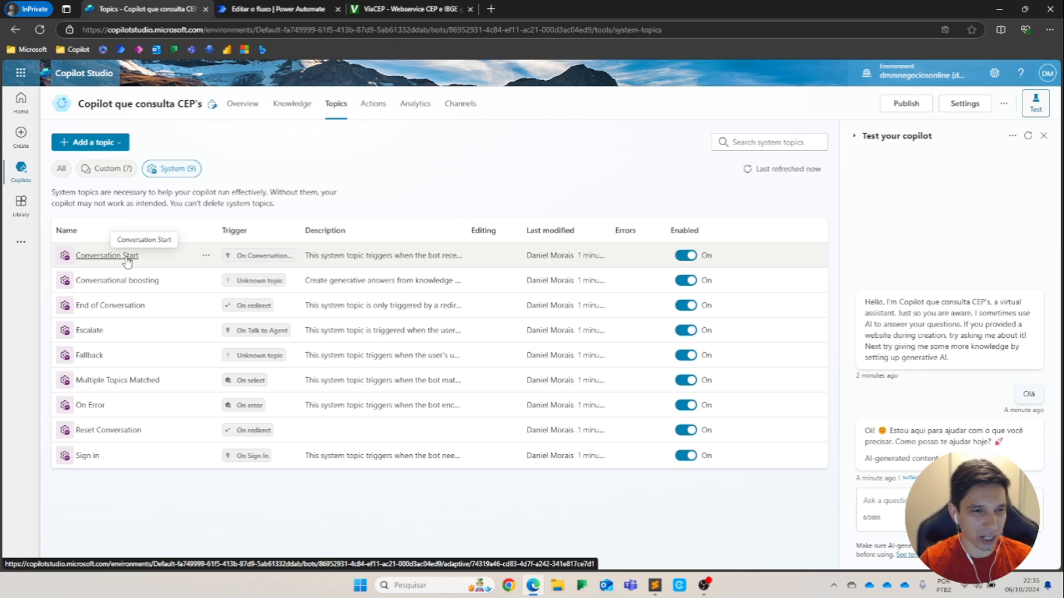
pyautogui.click(111, 285)
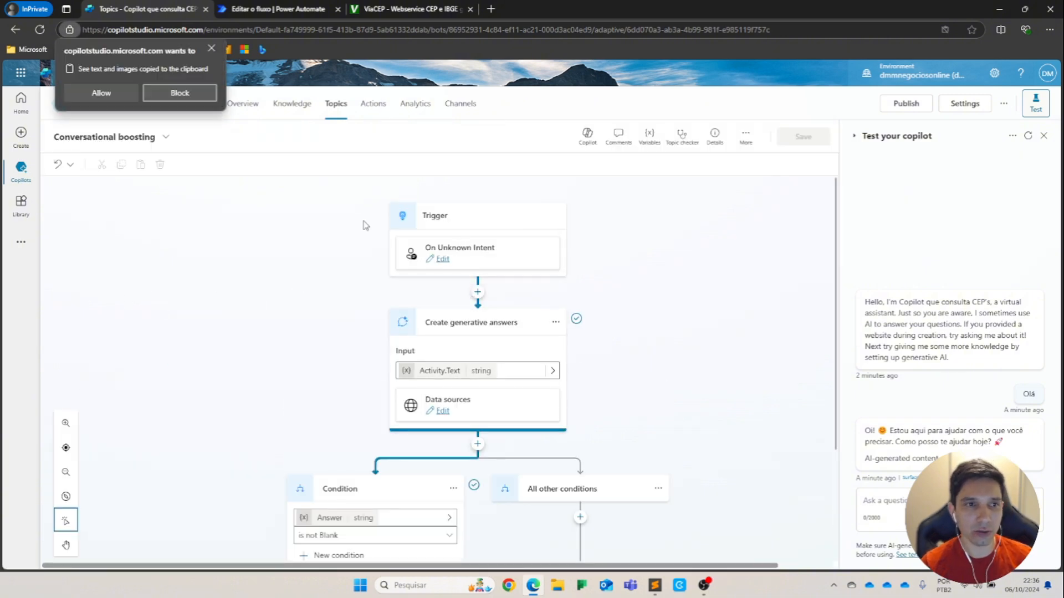
pyautogui.scroll(-3, 366, 227)
pyautogui.scroll(3, 387, 261)
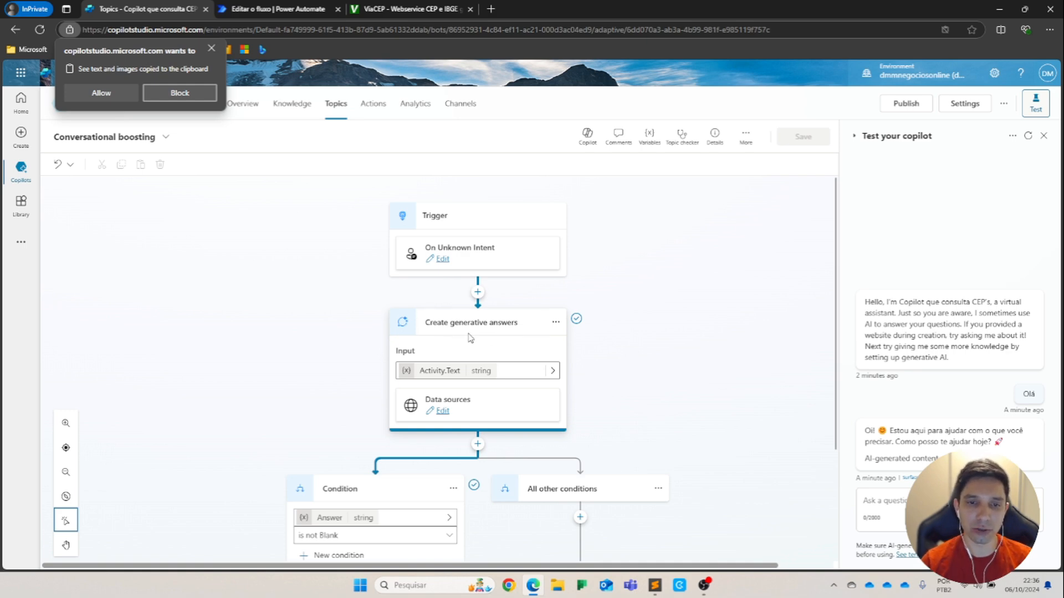
pyautogui.click(407, 343)
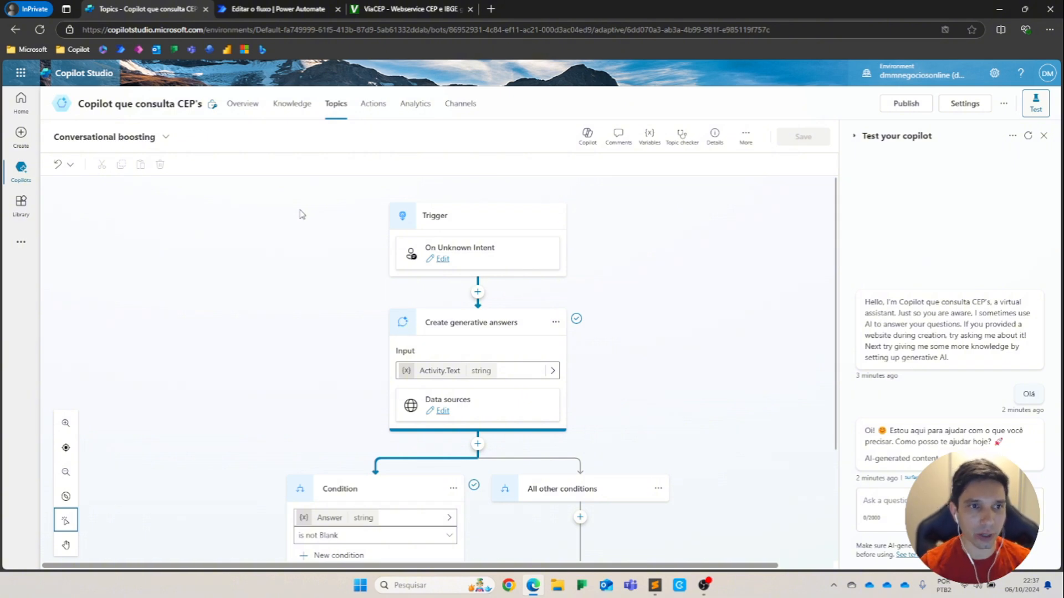
# - Return to the topic list, create a new topic from blank and allow the site to access the clipboard
pyautogui.click(334, 109)
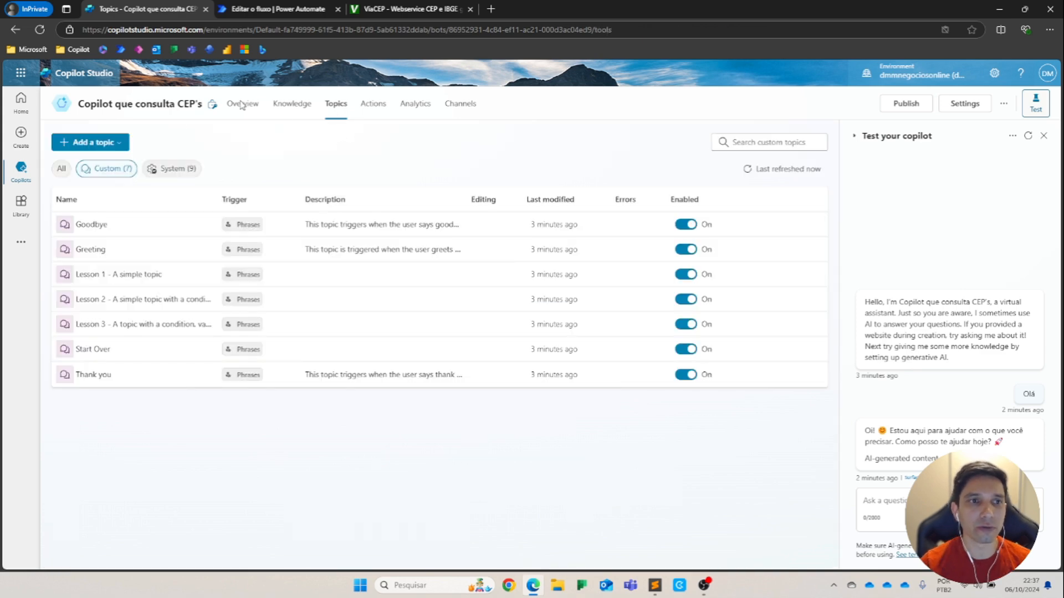
pyautogui.click(91, 143)
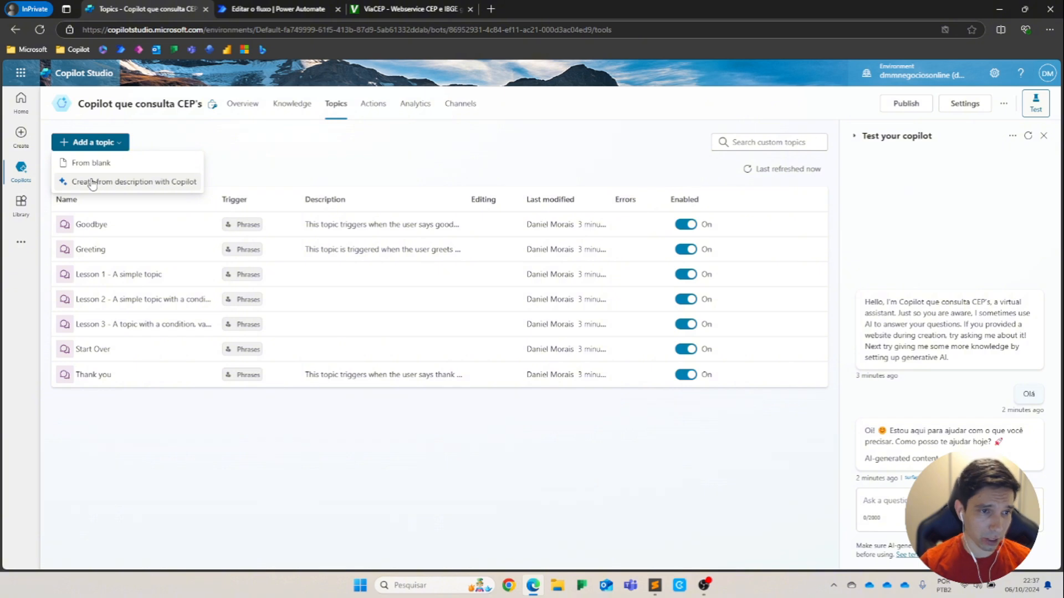
pyautogui.click(95, 164)
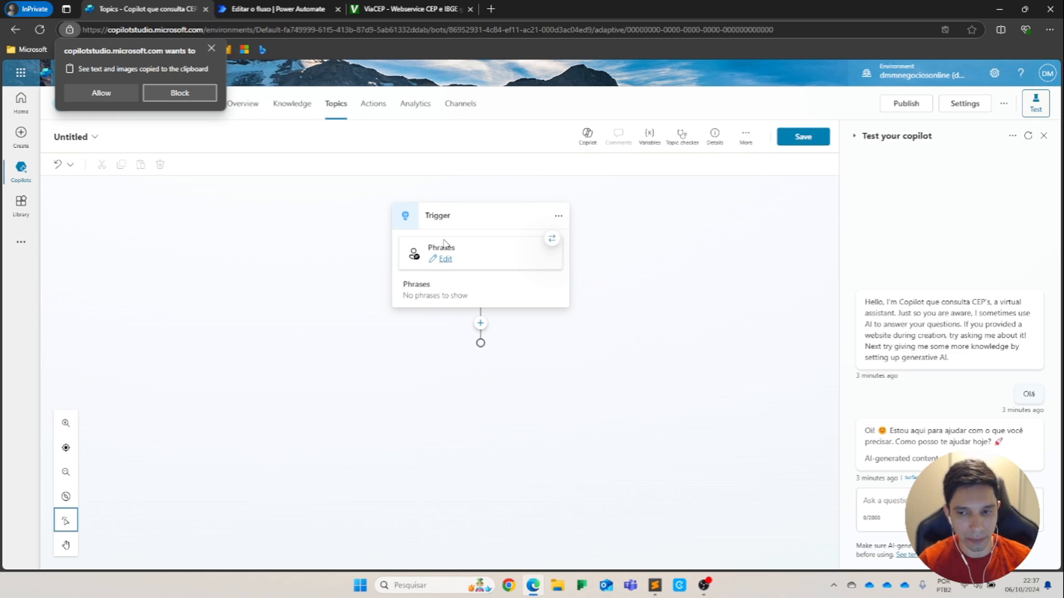
pyautogui.click(946, 503)
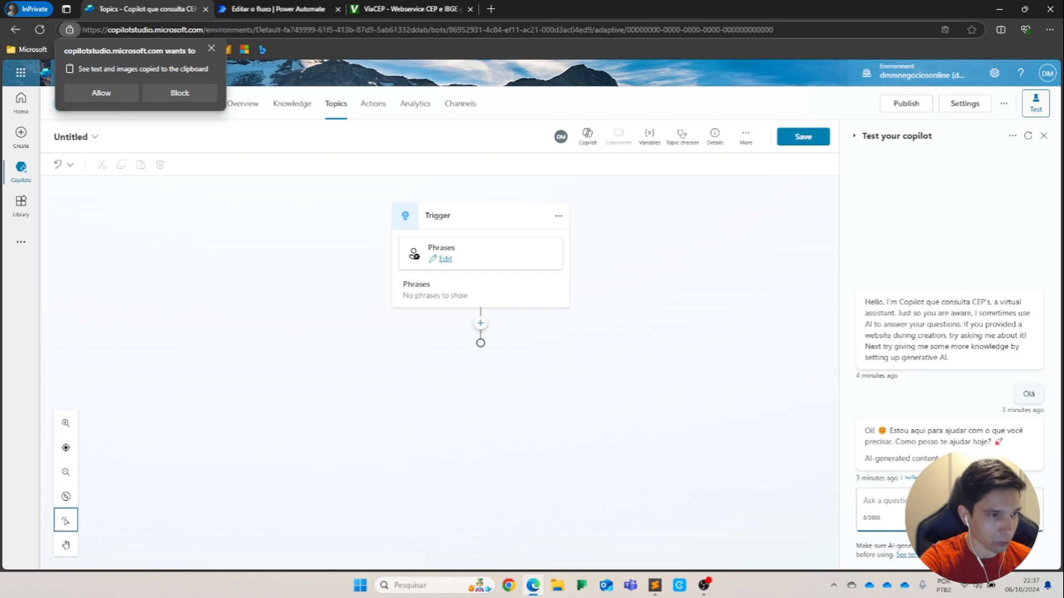
pyautogui.click(101, 94)
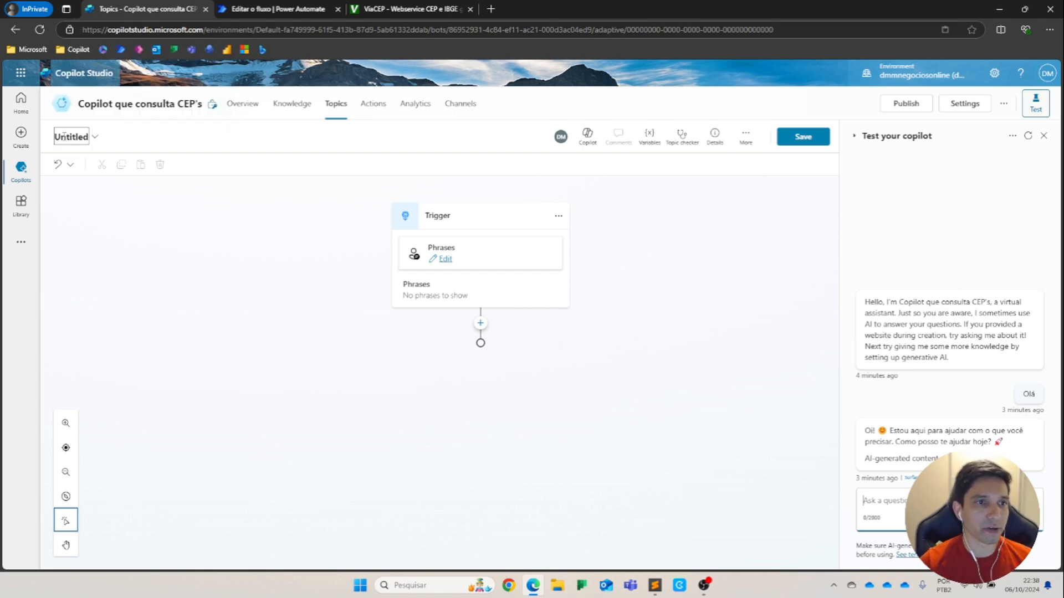
# - Rename the untitled topic as "Consulta CEP"
pyautogui.click(71, 137)
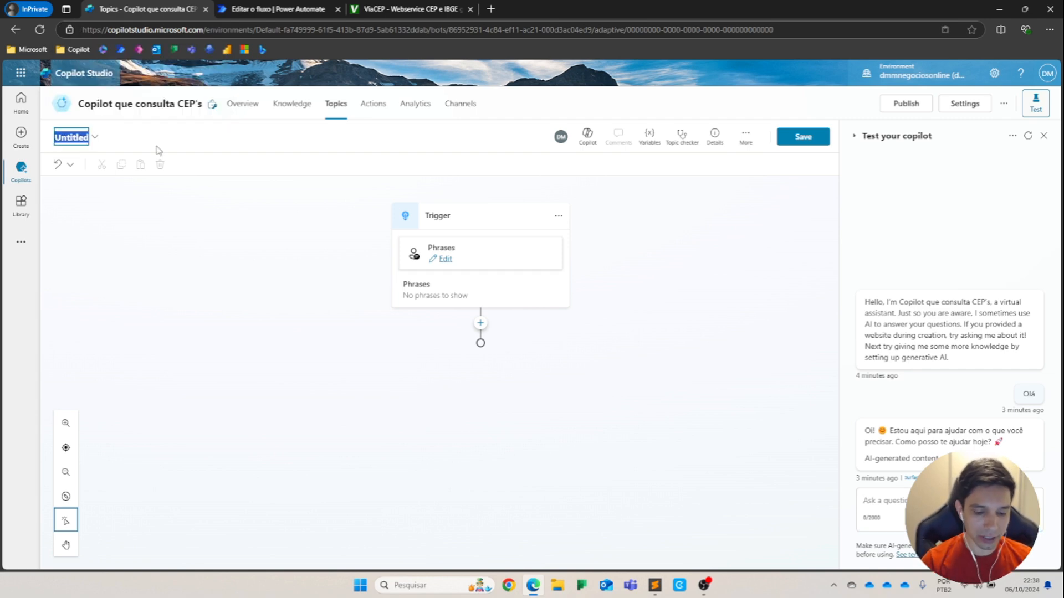
pyautogui.write('Con')
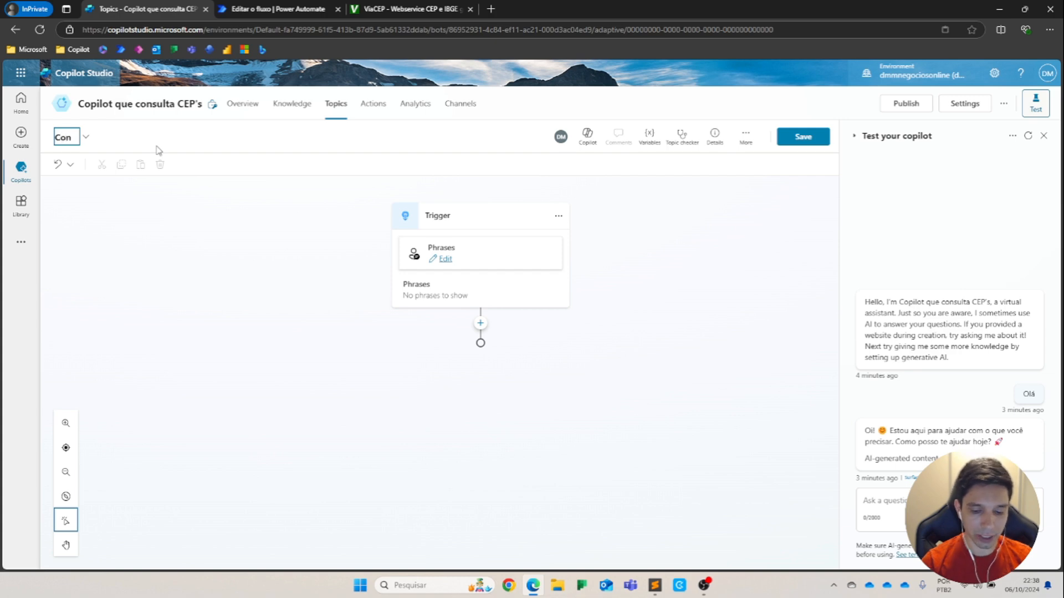
pyautogui.write('sulta CEP')
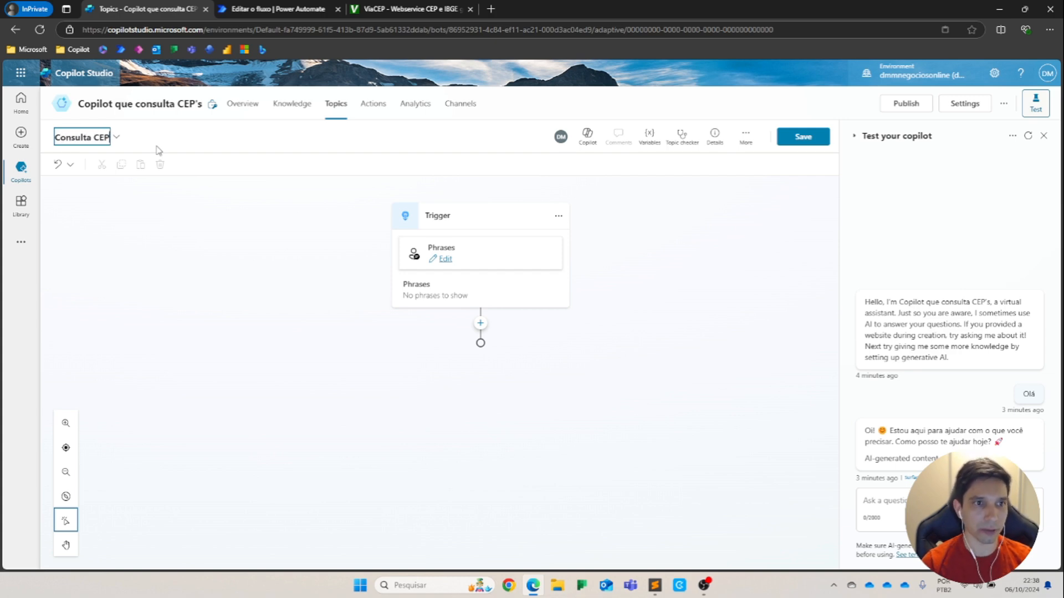
pyautogui.click(498, 388)
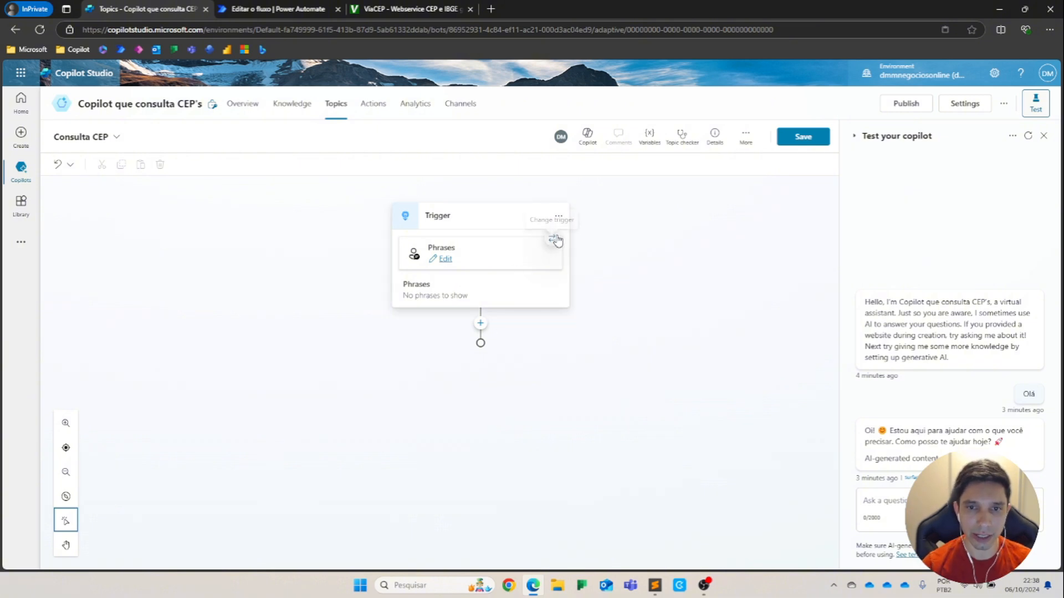
# - Keep the Phrases trigger and add the trigger phrases "cep" and "quero consultar um cep" to the topic
pyautogui.click(552, 239)
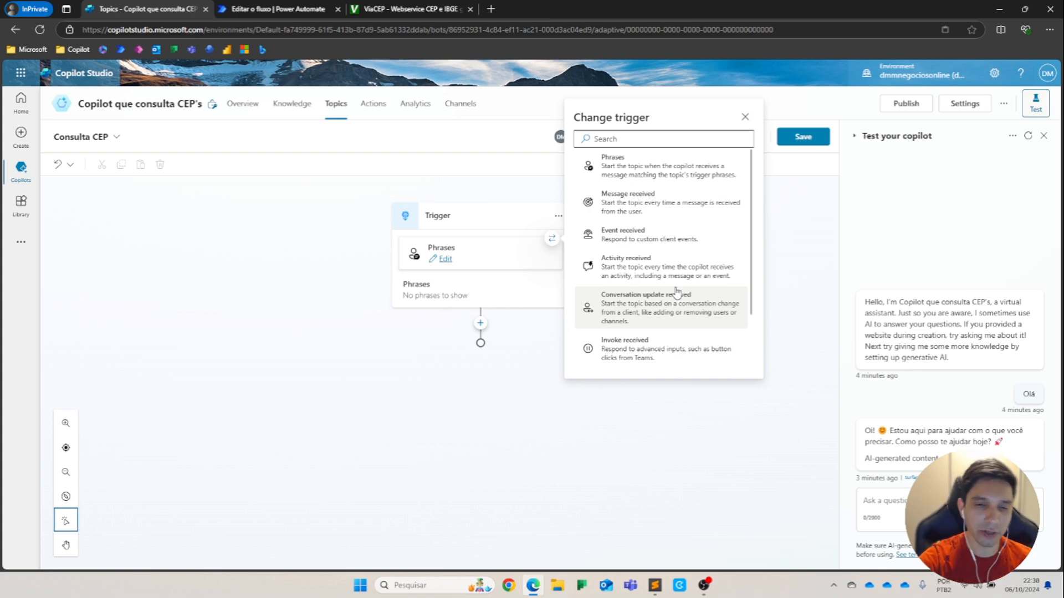
pyautogui.click(528, 335)
pyautogui.click(449, 262)
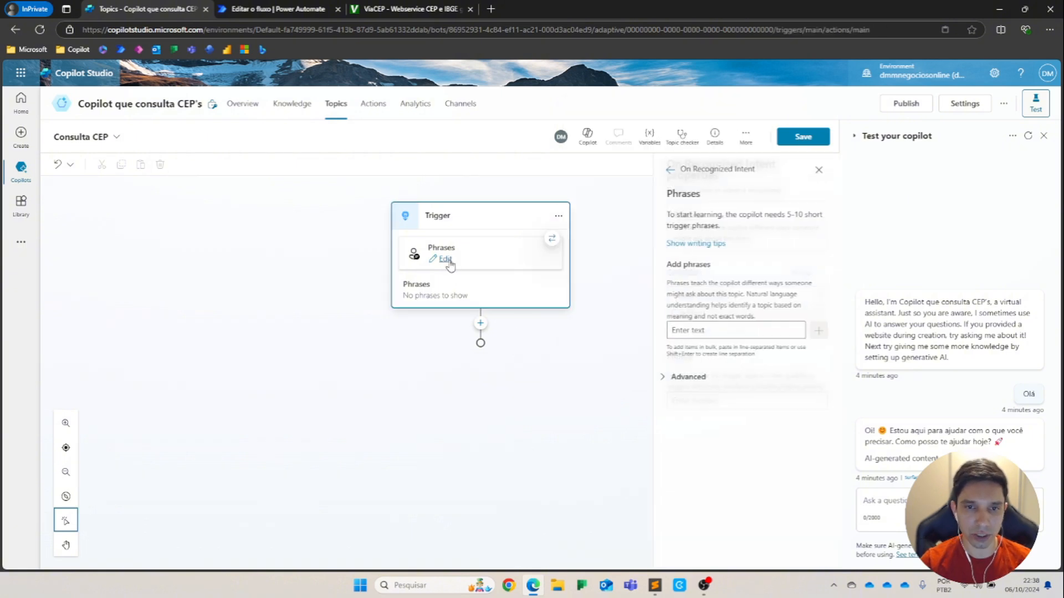
pyautogui.click(719, 329)
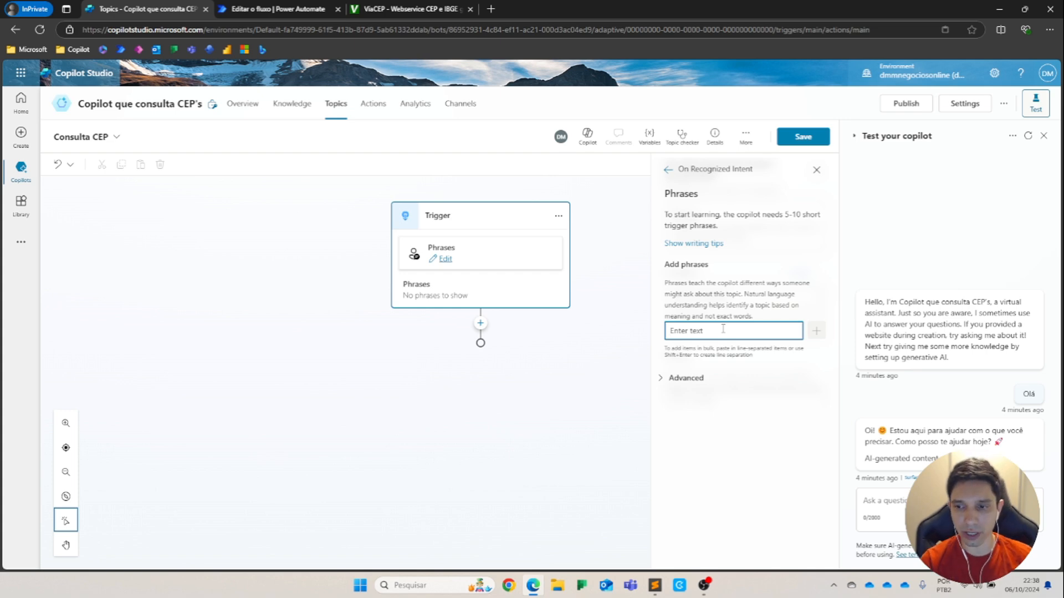
pyautogui.write('cp')
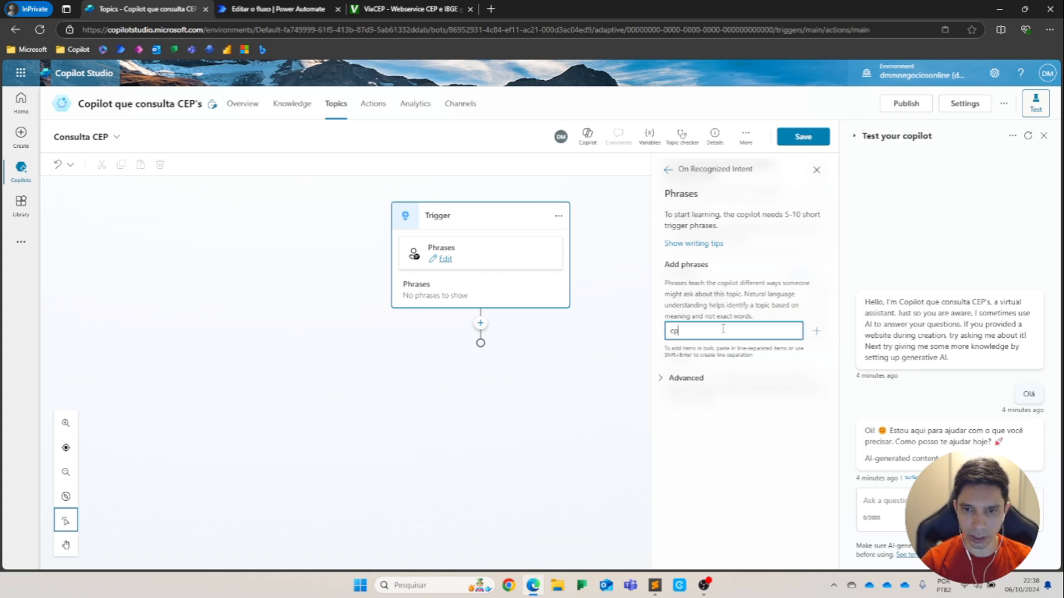
pyautogui.write('ep')
pyautogui.press('Return')
pyautogui.write('quer')
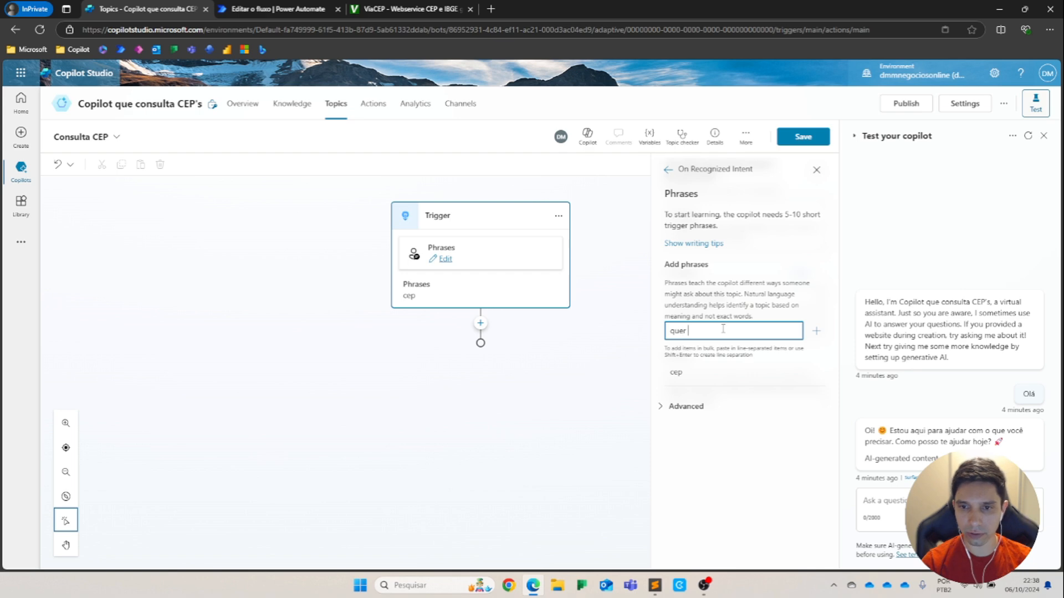
pyautogui.write('o consultar um cep')
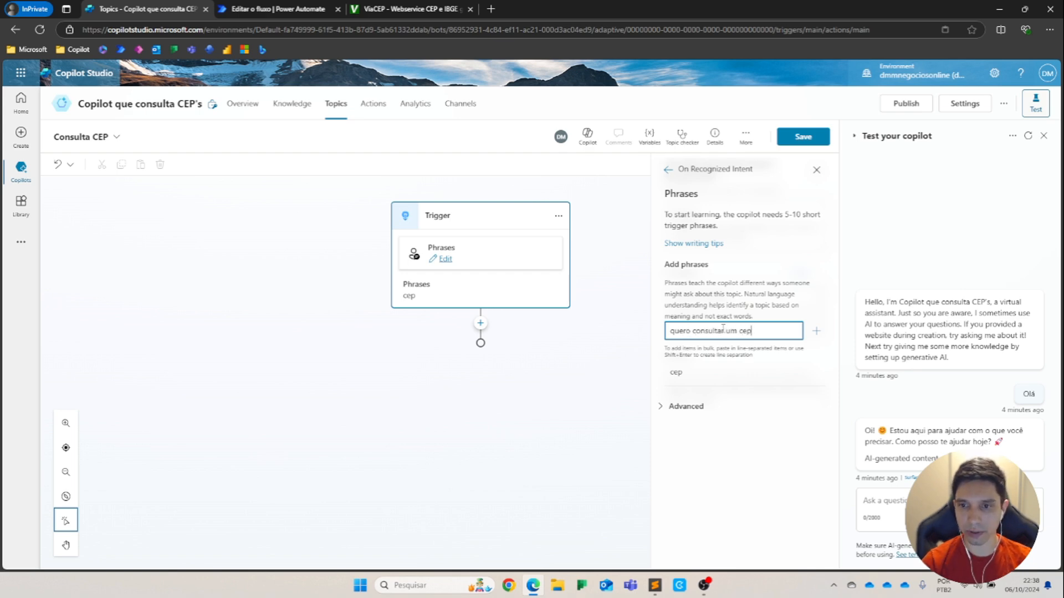
pyautogui.press('Return')
# - Add the trigger phrases "consulta cep" and "consultar cep" to the topic
pyautogui.write('consulta cep')
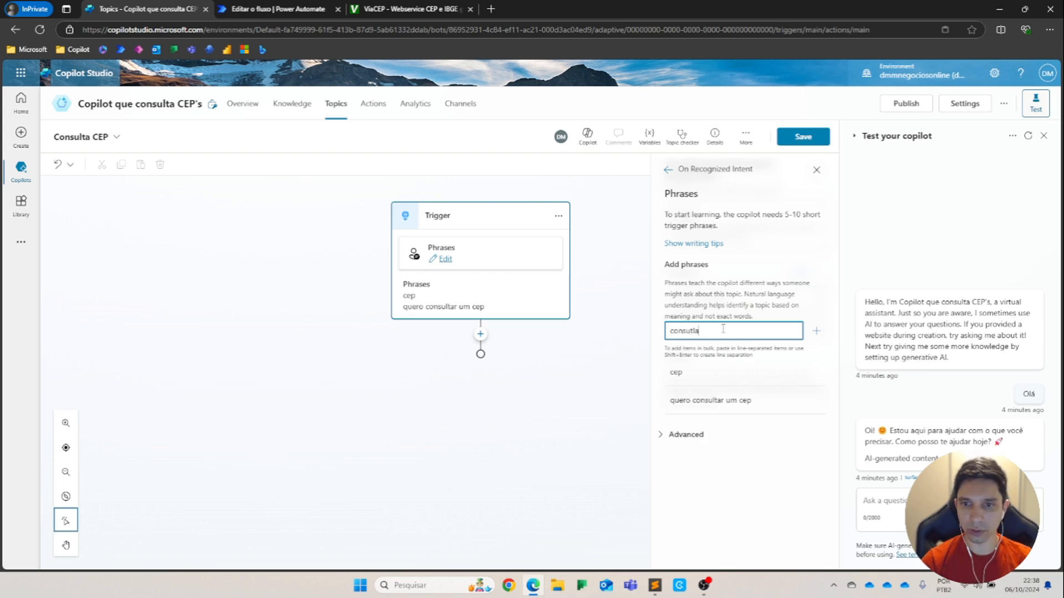
pyautogui.press('Return')
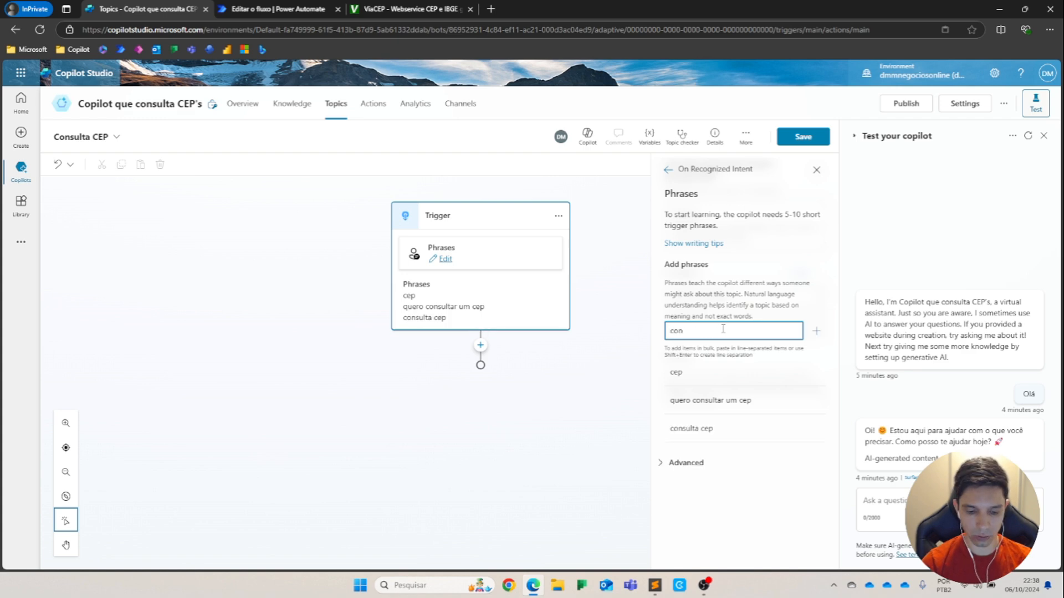
pyautogui.write('consu')
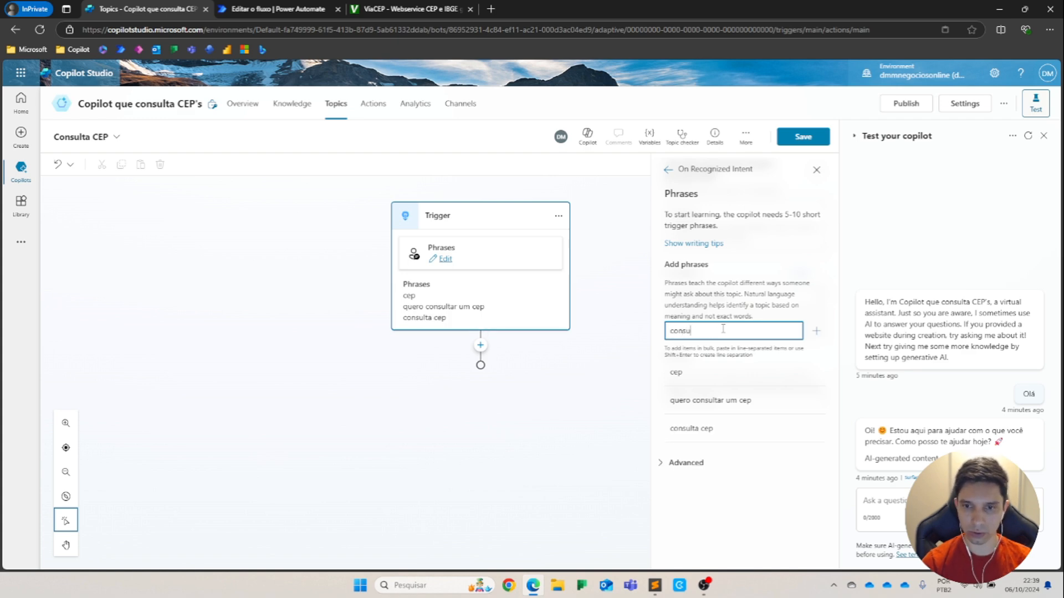
pyautogui.write('ltar cep')
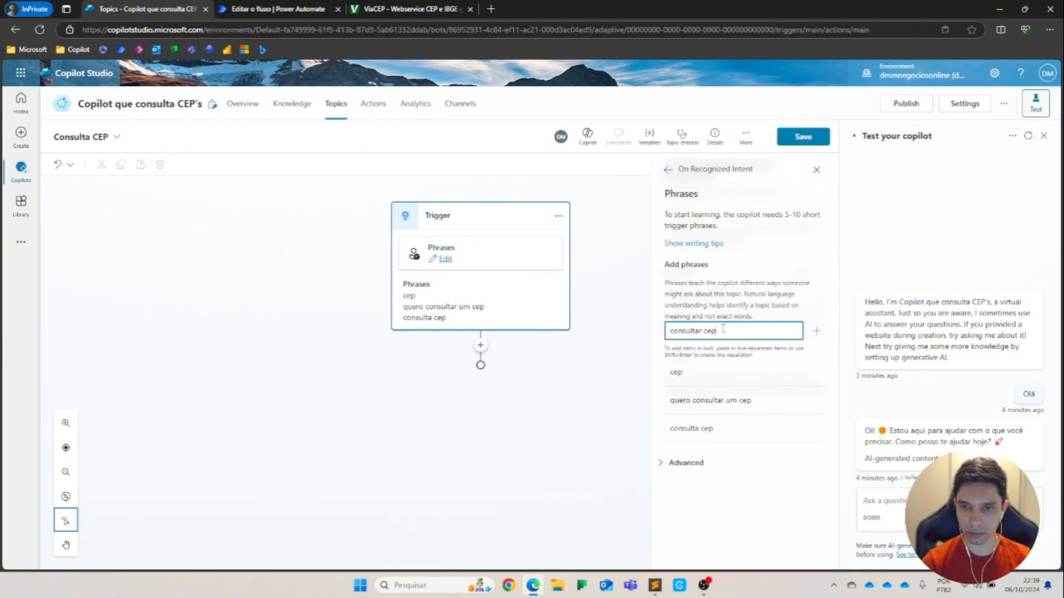
pyautogui.press('Return')
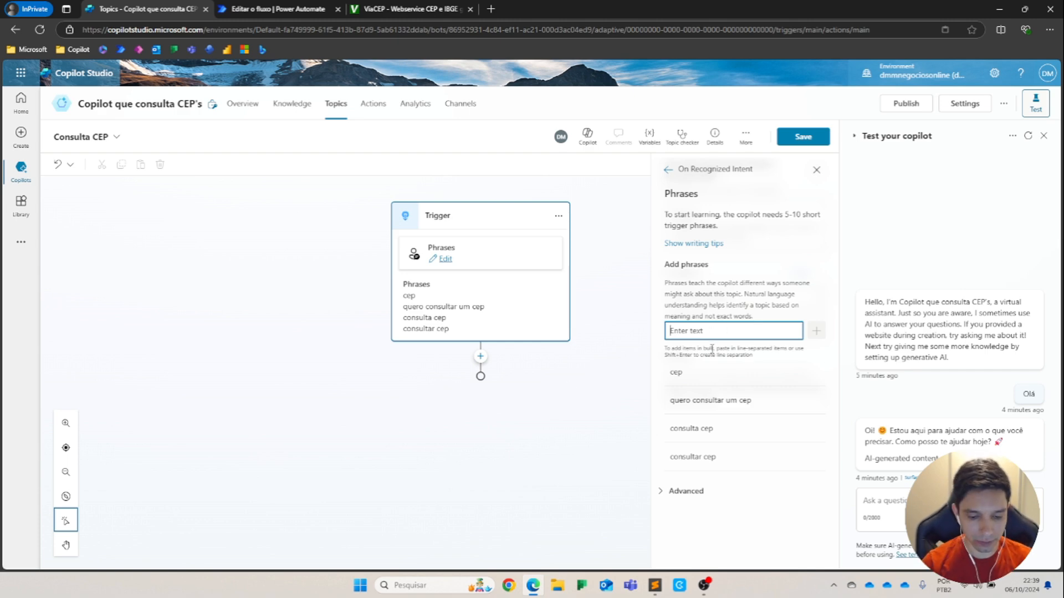
# - Reuse the text of the second trigger phrase to add the phrase "eu quero consultar um cep"
pyautogui.click(712, 400)
pyautogui.hotkey('ctrl', 'c')
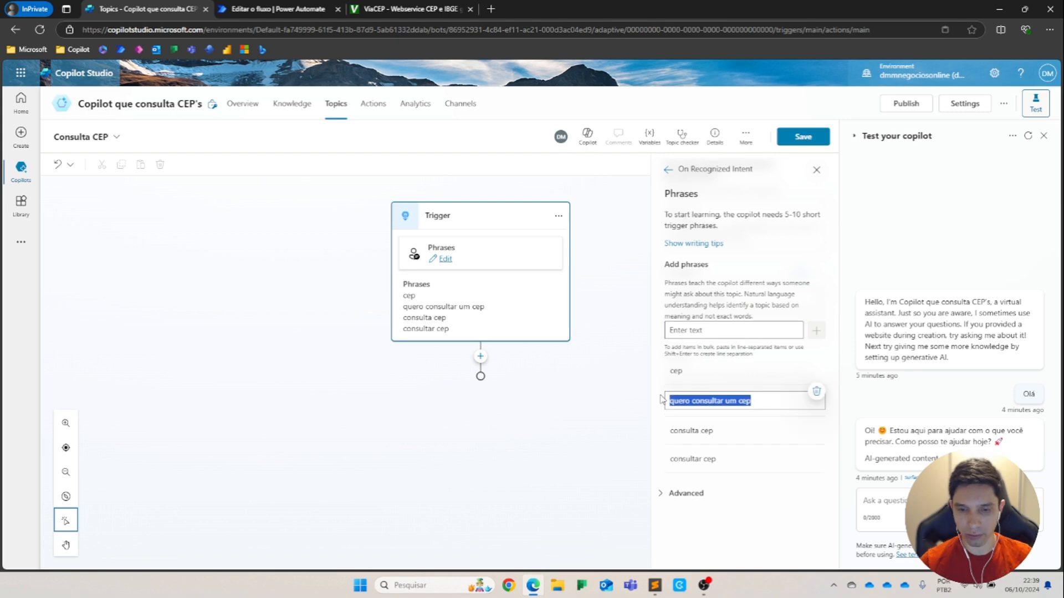
pyautogui.click(687, 331)
pyautogui.write('eu')
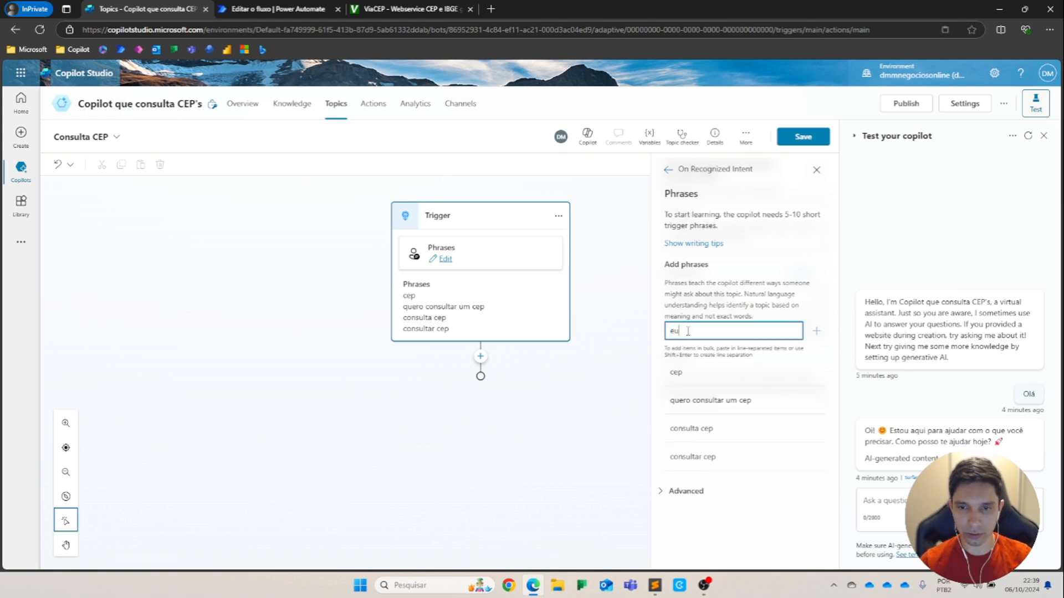
pyautogui.hotkey('ctrl', 'v')
pyautogui.press('Return')
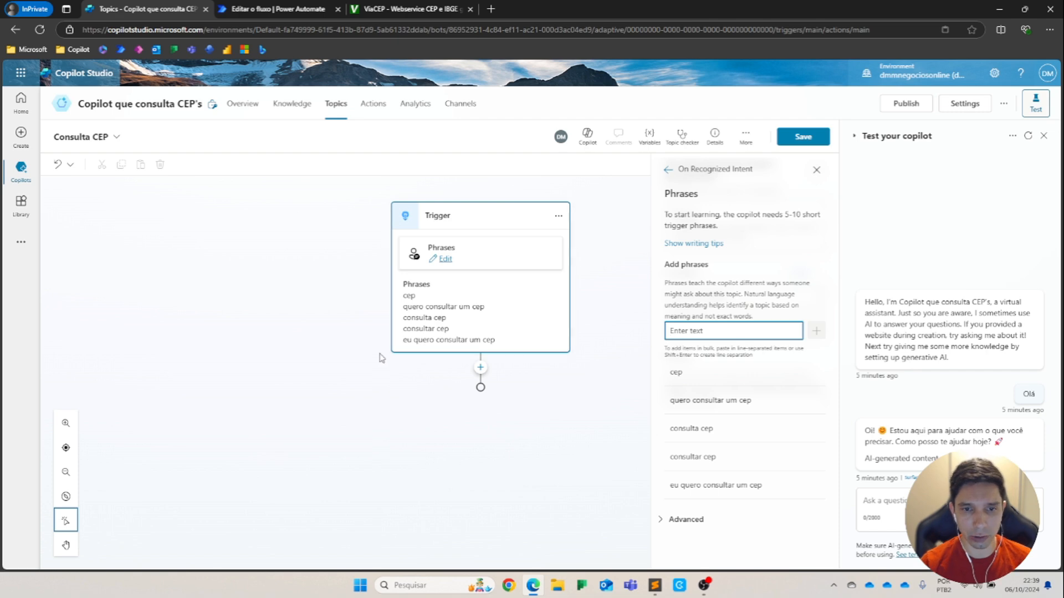
# - Add a question node below the trigger with the message "Qual é o CEP que deseja consultar?"
pyautogui.click(481, 368)
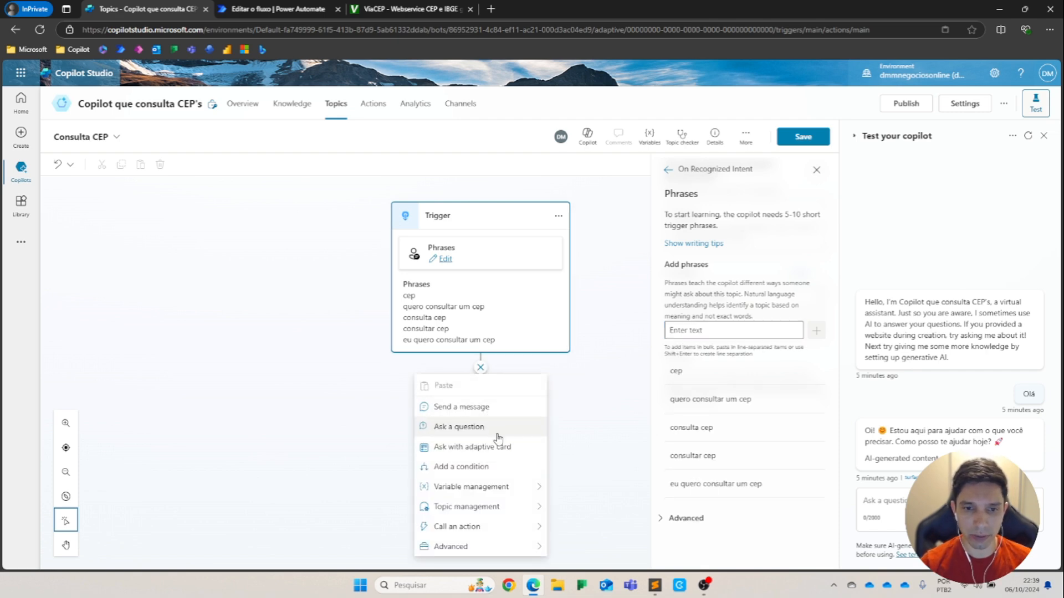
pyautogui.click(468, 427)
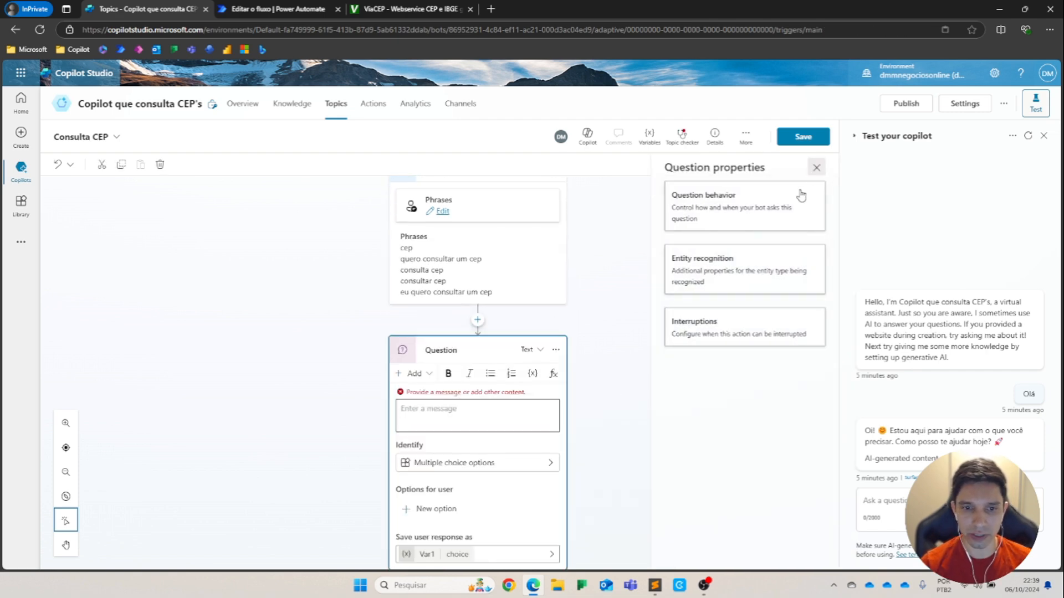
pyautogui.click(816, 167)
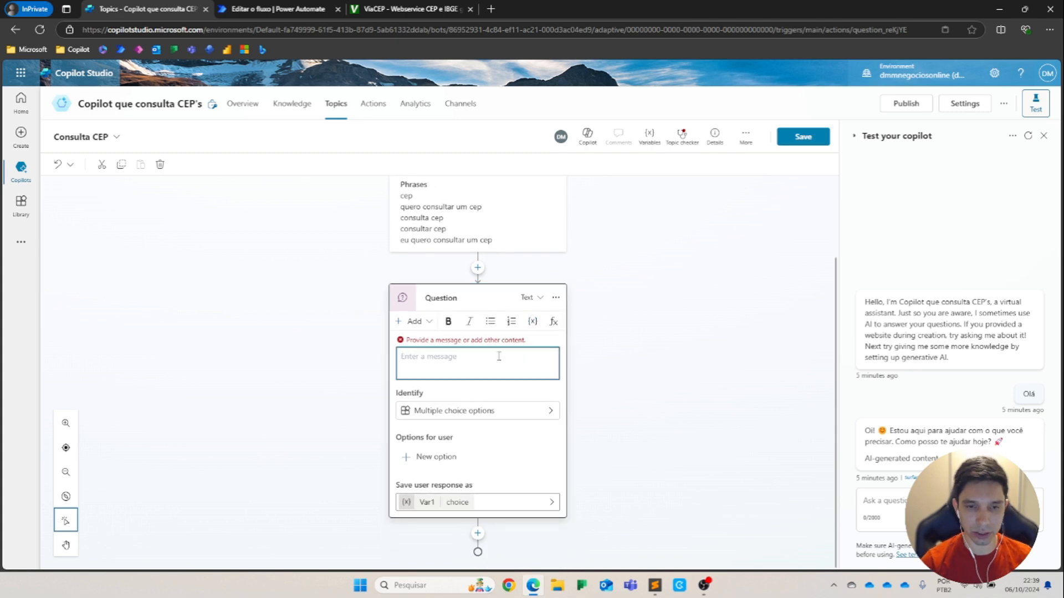
pyautogui.write('Qual é o CEP')
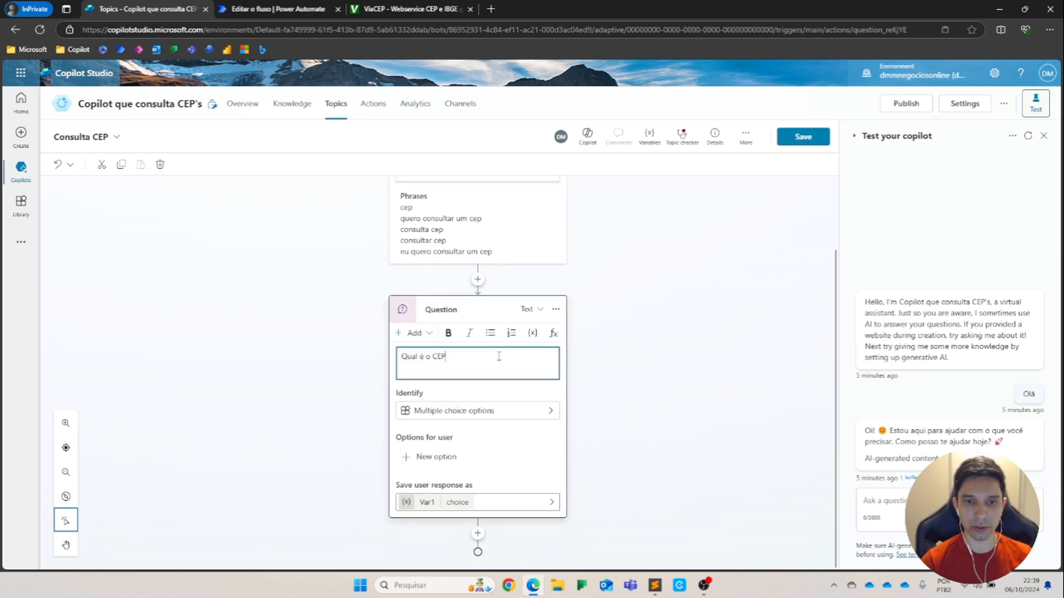
pyautogui.write(' que deseja consu')
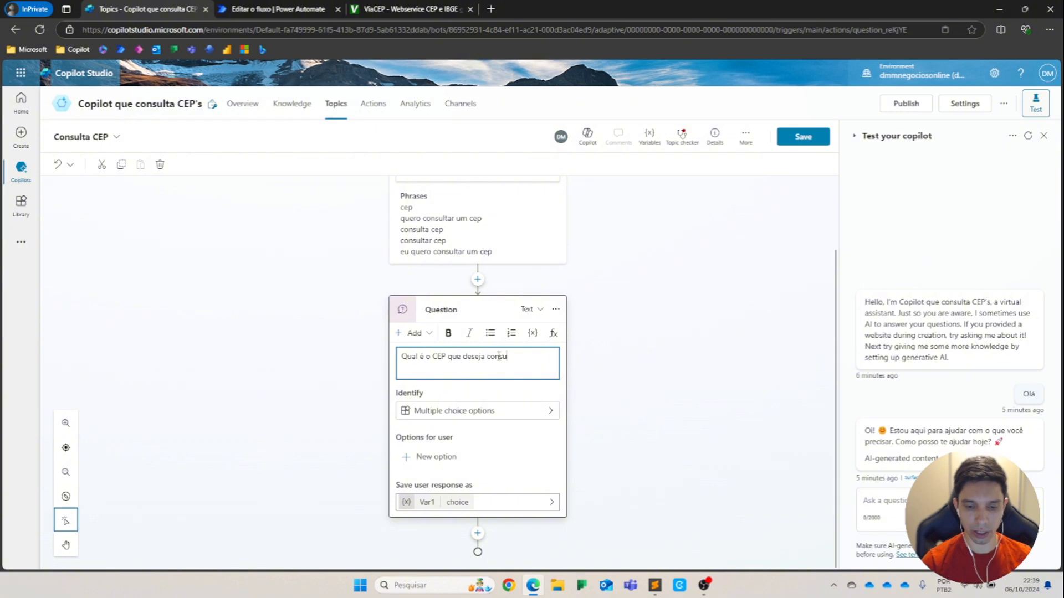
pyautogui.write('ltar?')
pyautogui.press('Return')
pyautogui.press('BackSpace')
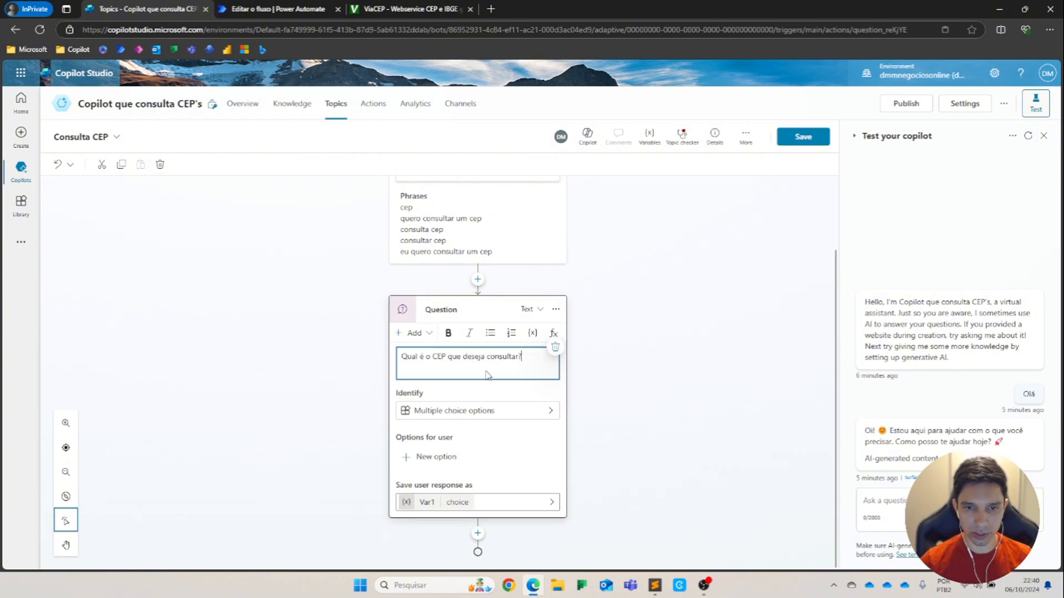
pyautogui.hotkey('shift', 'Return')
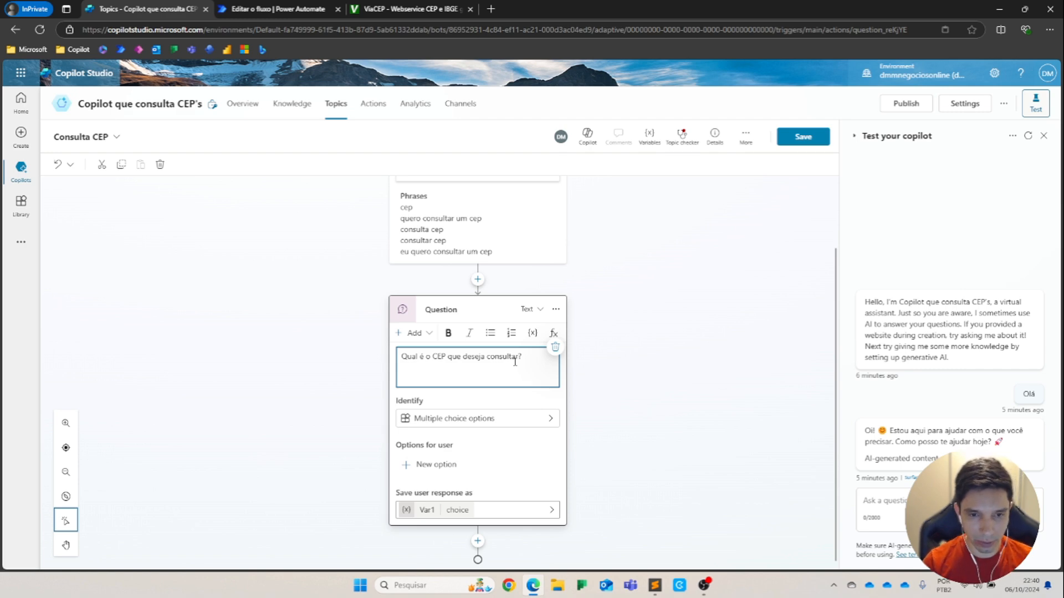
pyautogui.write('Ex:')
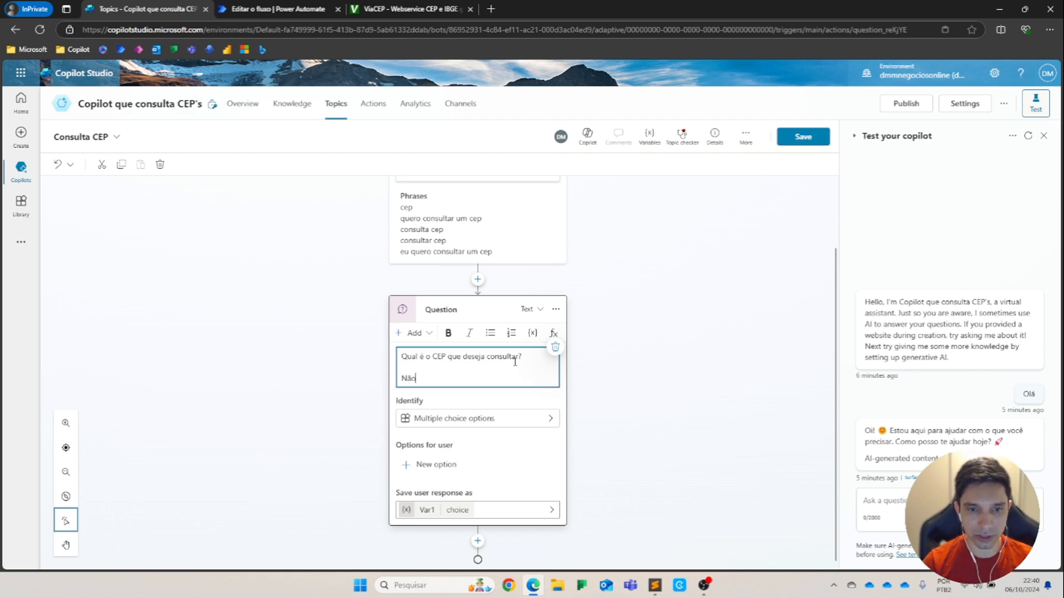
pyautogui.press('BackSpace')
pyautogui.press('BackSpace')
pyautogui.press('BackSpace')
pyautogui.write('Obs')
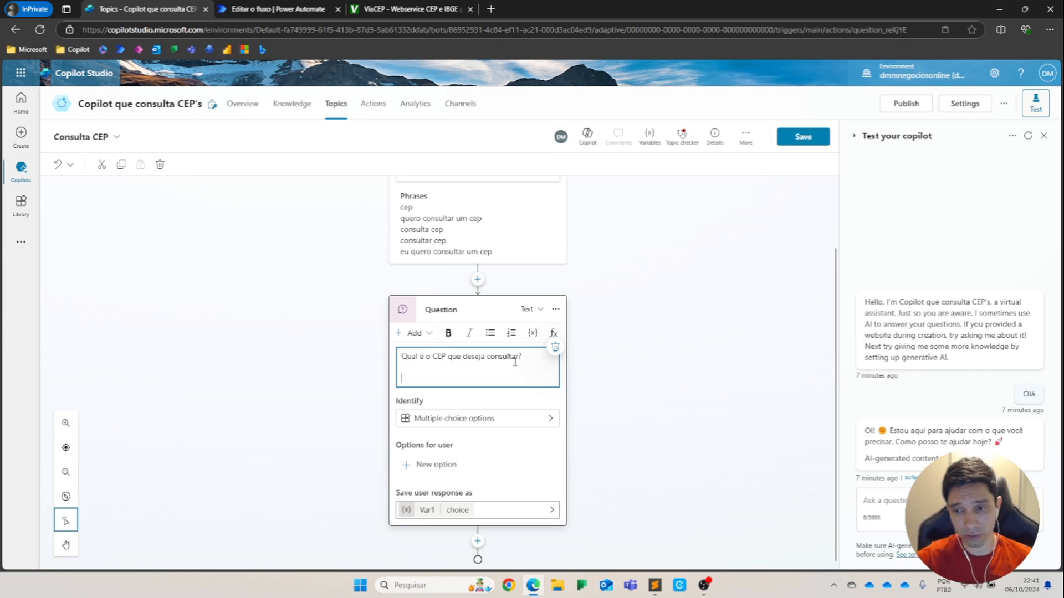
pyautogui.press('BackSpace')
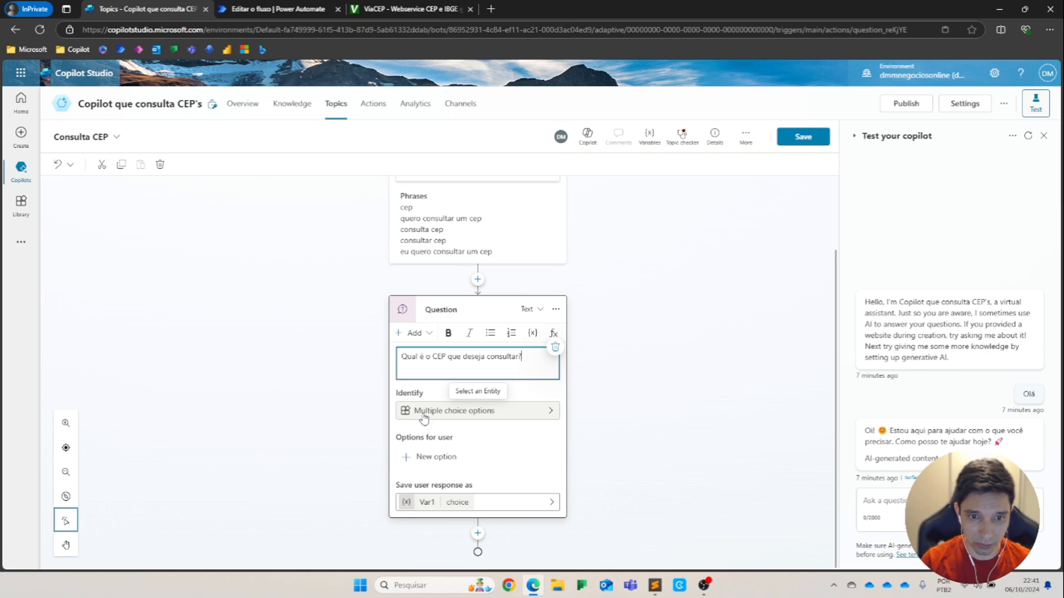
# - Set the CEP question to identify the user's entire response
pyautogui.click(471, 433)
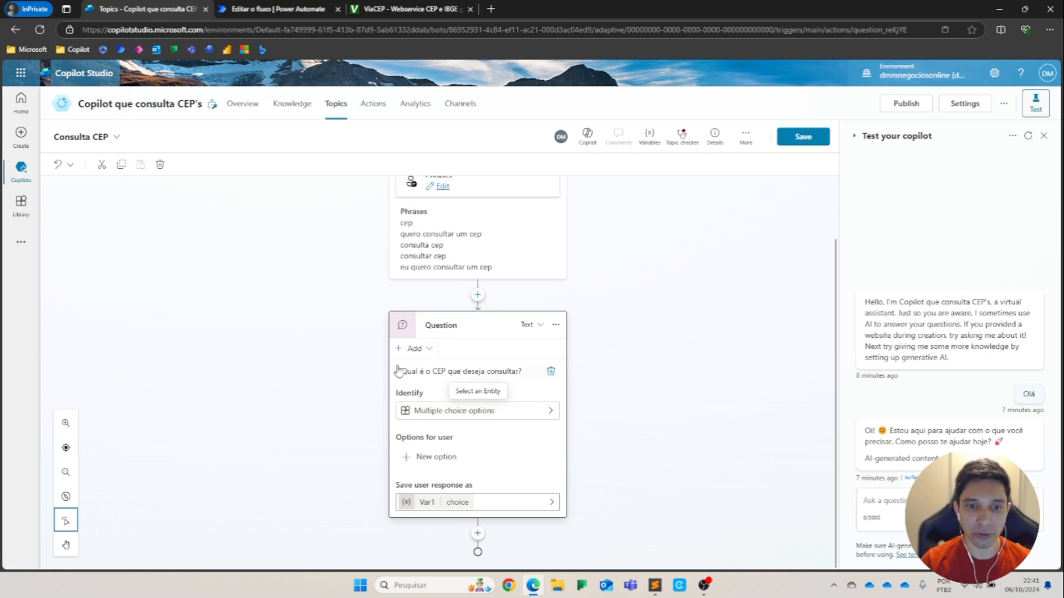
pyautogui.click(547, 412)
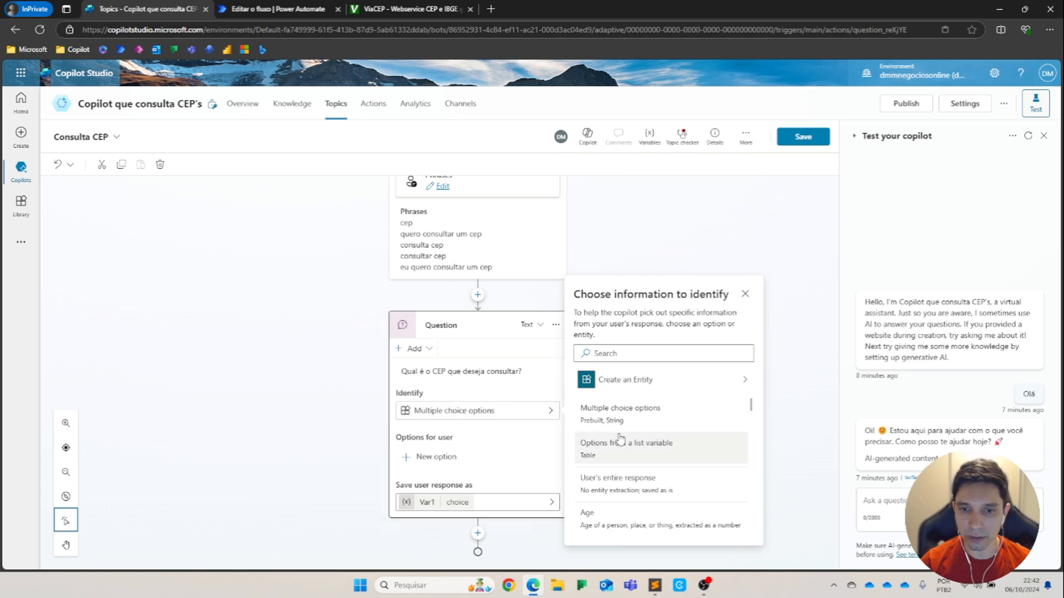
pyautogui.click(604, 483)
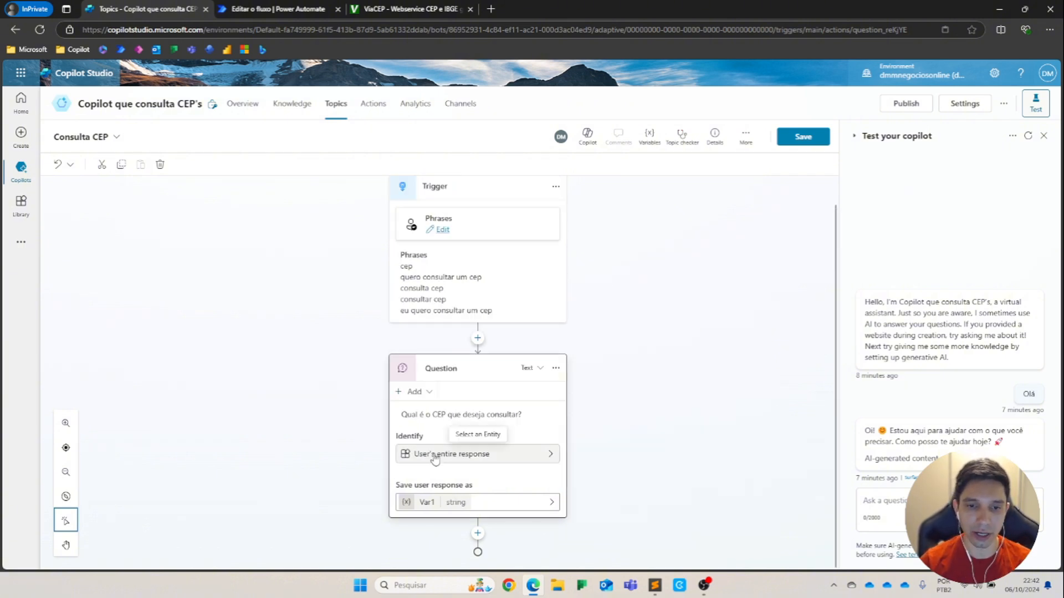
# - Rename the variable that stores the question's response to varCep
pyautogui.click(428, 503)
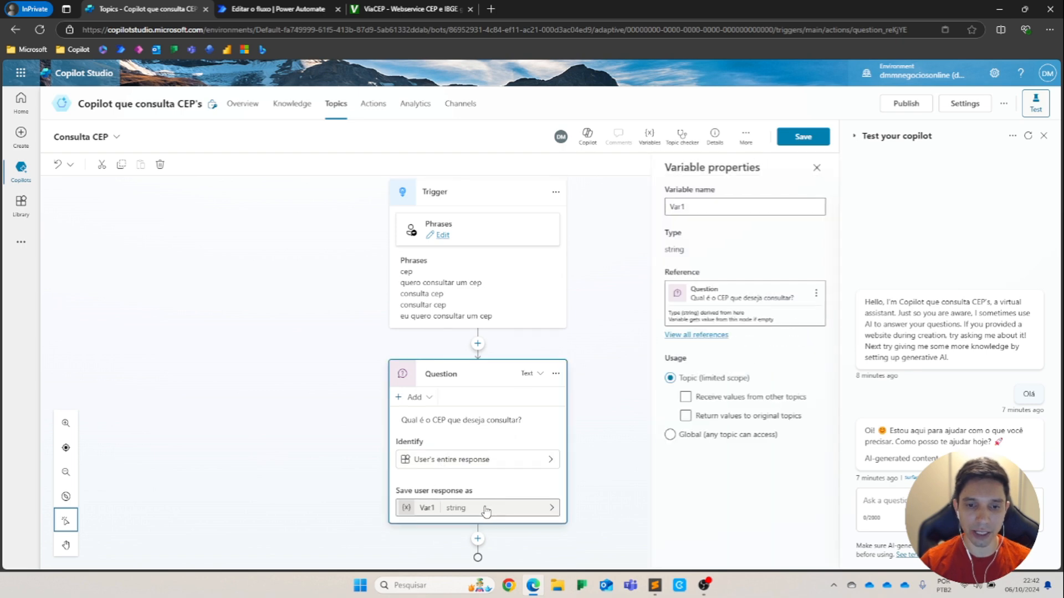
pyautogui.click(699, 210)
pyautogui.moveTo(696, 211); pyautogui.dragTo(670, 209)
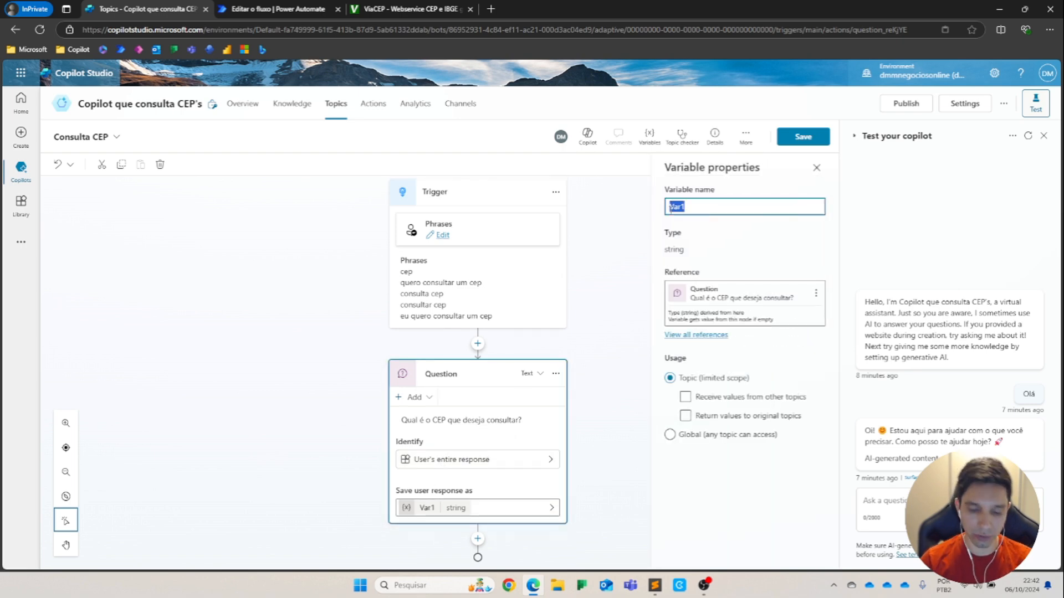
pyautogui.write('varCE')
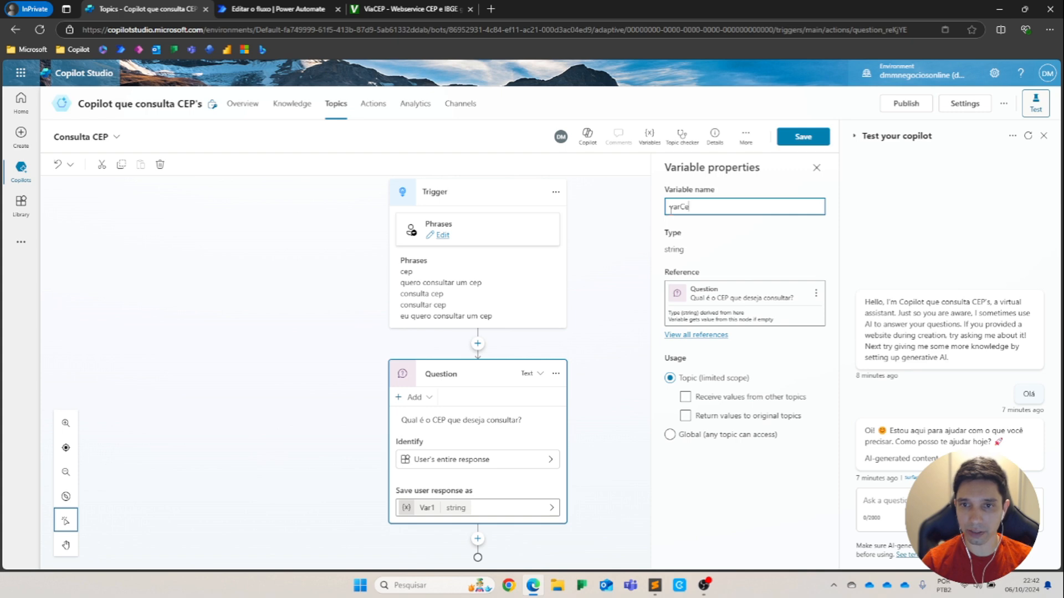
pyautogui.write('p')
pyautogui.click(816, 167)
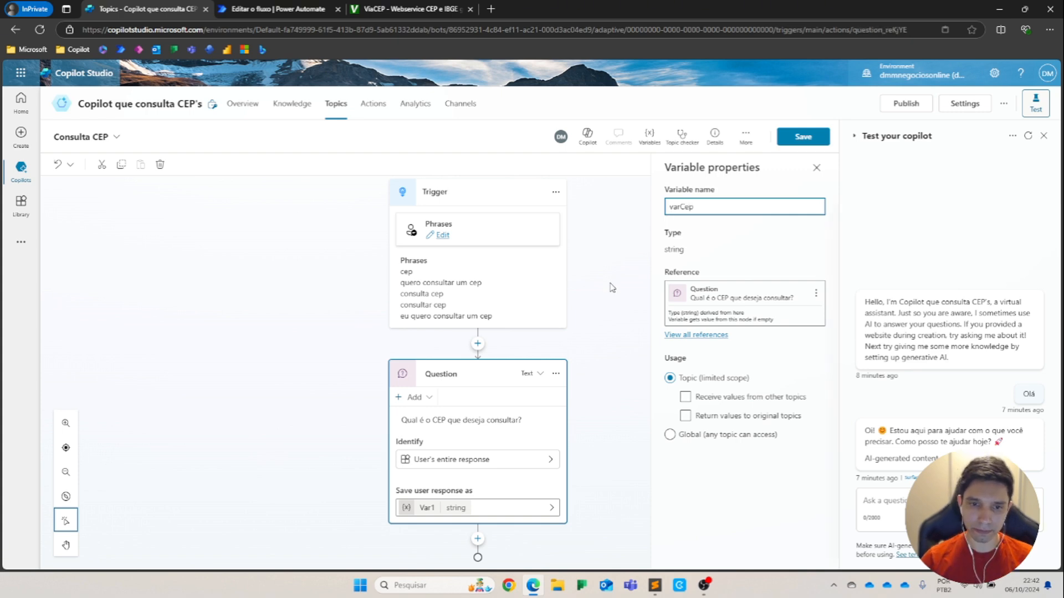
pyautogui.click(821, 167)
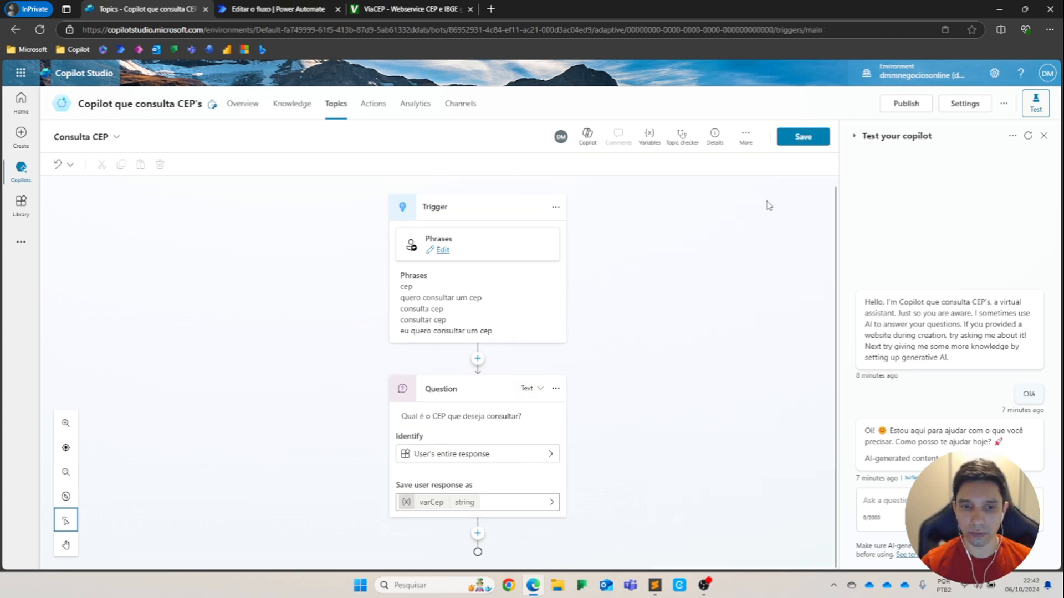
# - Look for the Consulta CEP flow among the actions that can be called below the question node, comparing with the flow in Power Automate
pyautogui.click(477, 534)
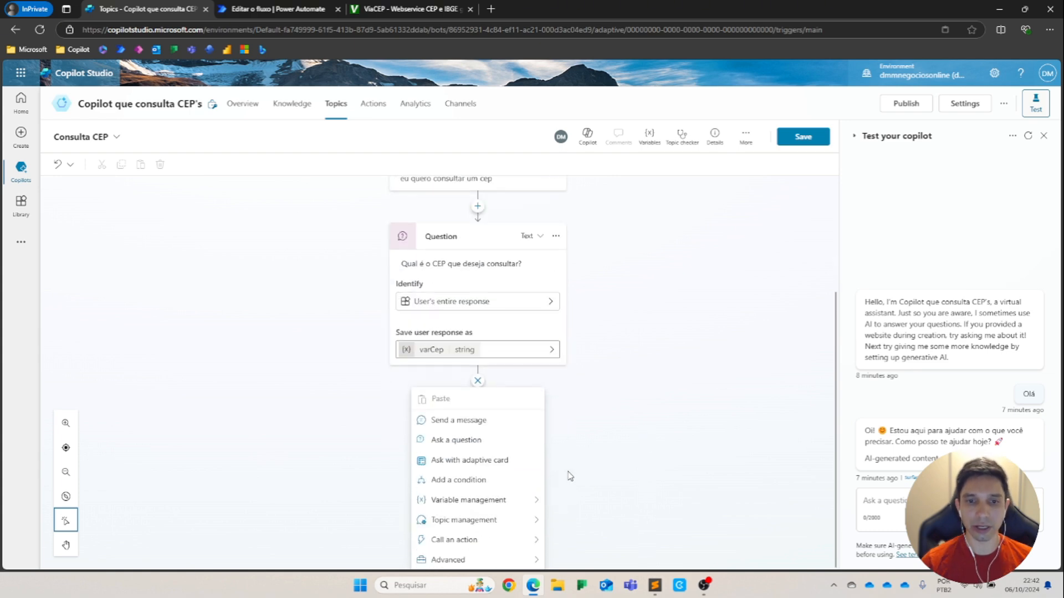
pyautogui.click(494, 542)
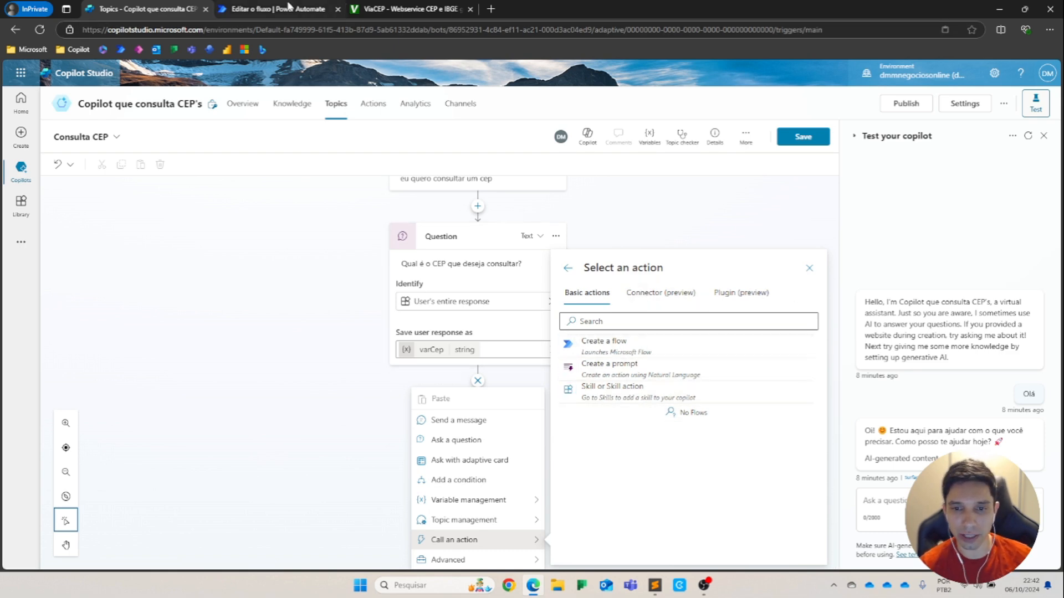
pyautogui.click(288, 6)
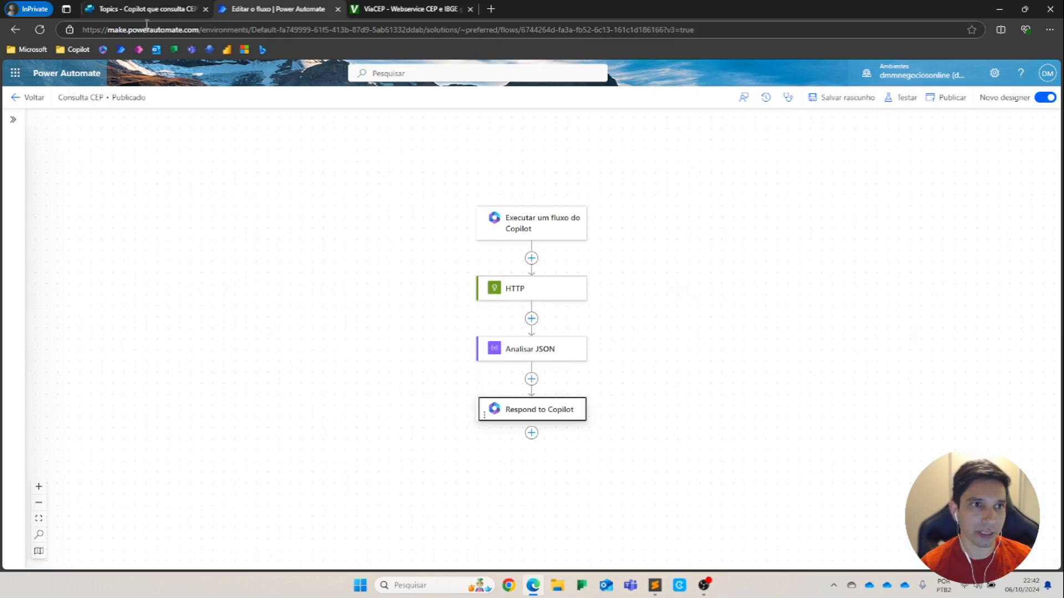
pyautogui.click(132, 10)
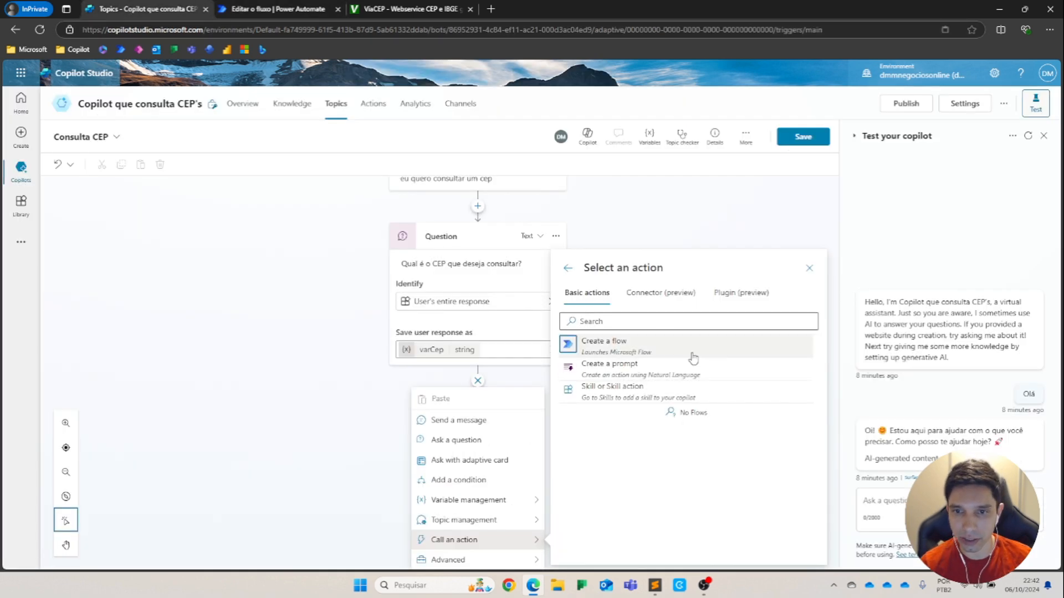
pyautogui.click(671, 293)
pyautogui.click(586, 293)
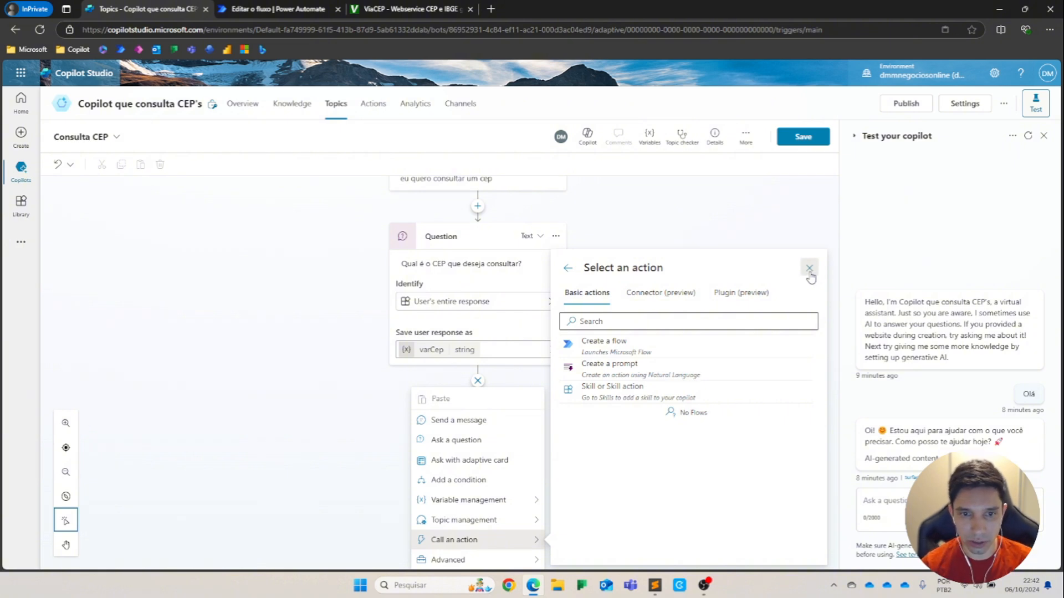
pyautogui.click(809, 269)
pyautogui.scroll(3, 763, 226)
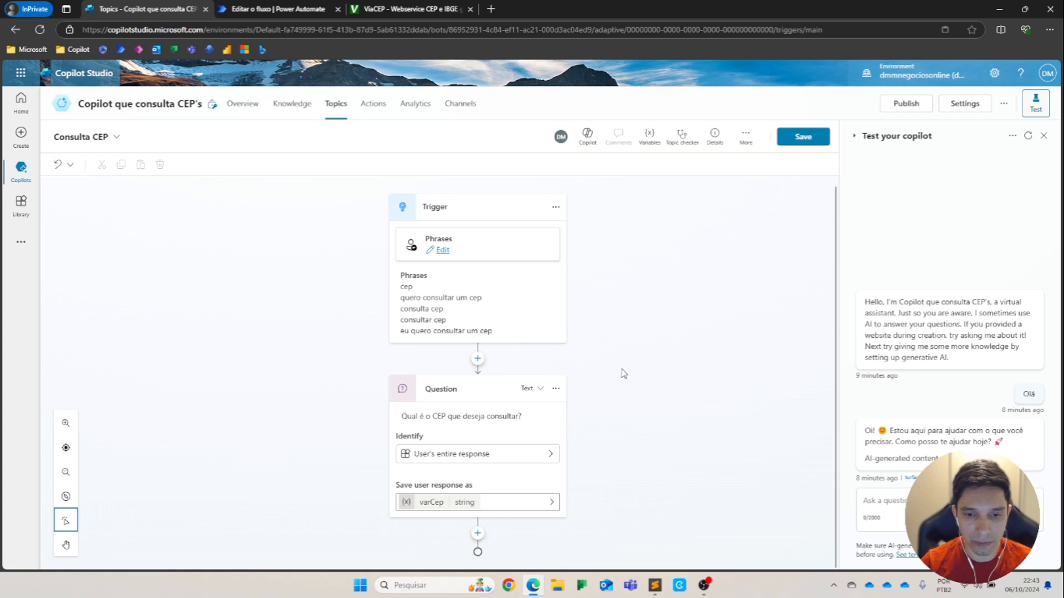
pyautogui.click(478, 534)
pyautogui.scroll(-3, 513, 533)
pyautogui.click(459, 539)
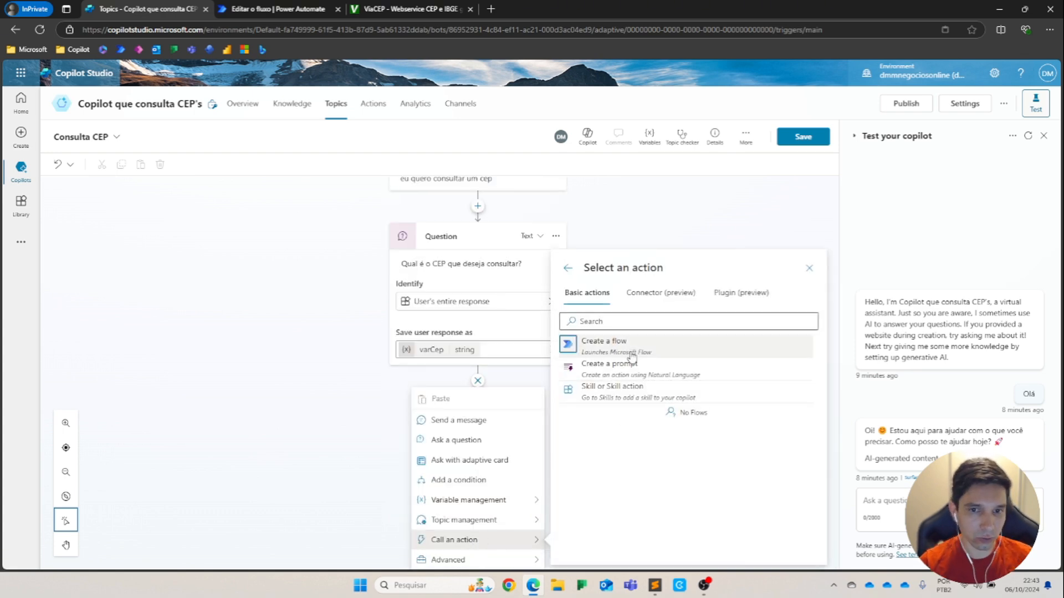
pyautogui.click(269, 6)
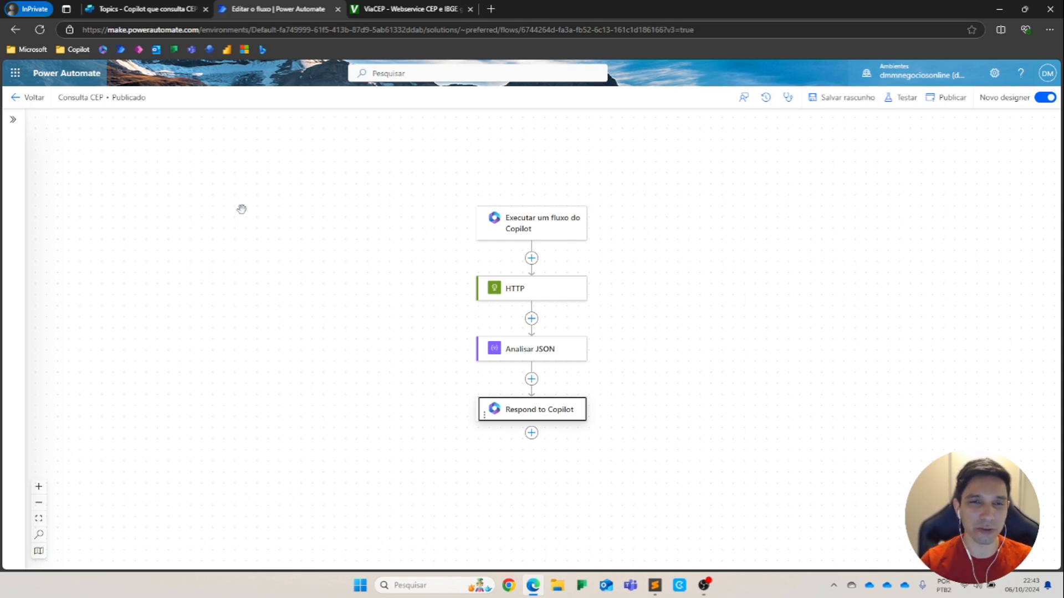
pyautogui.click(178, 9)
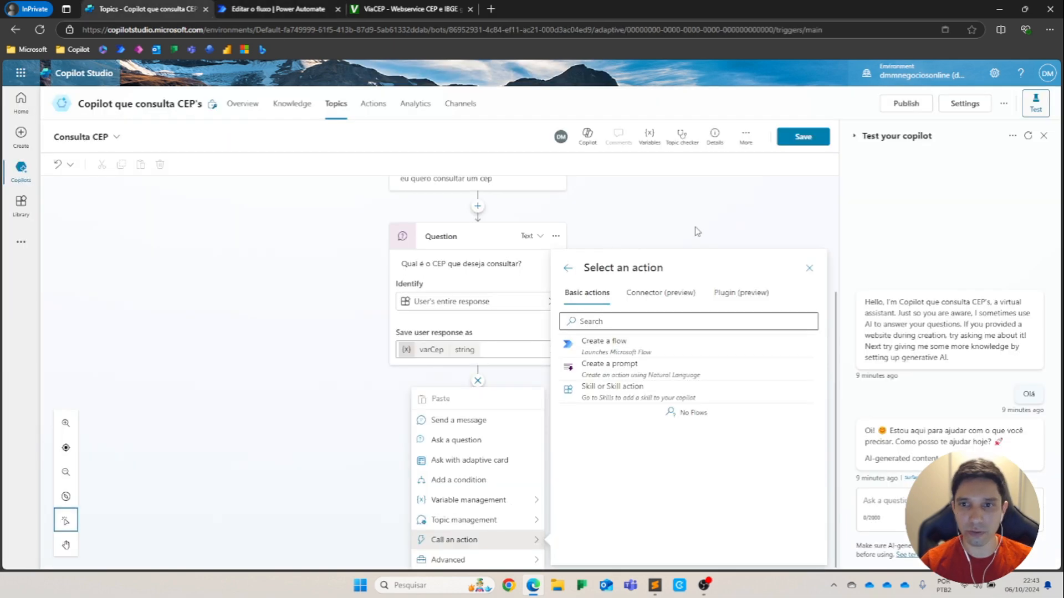
# - Save the Consulta CEP topic and check the flow open in Power Automate
pyautogui.click(801, 138)
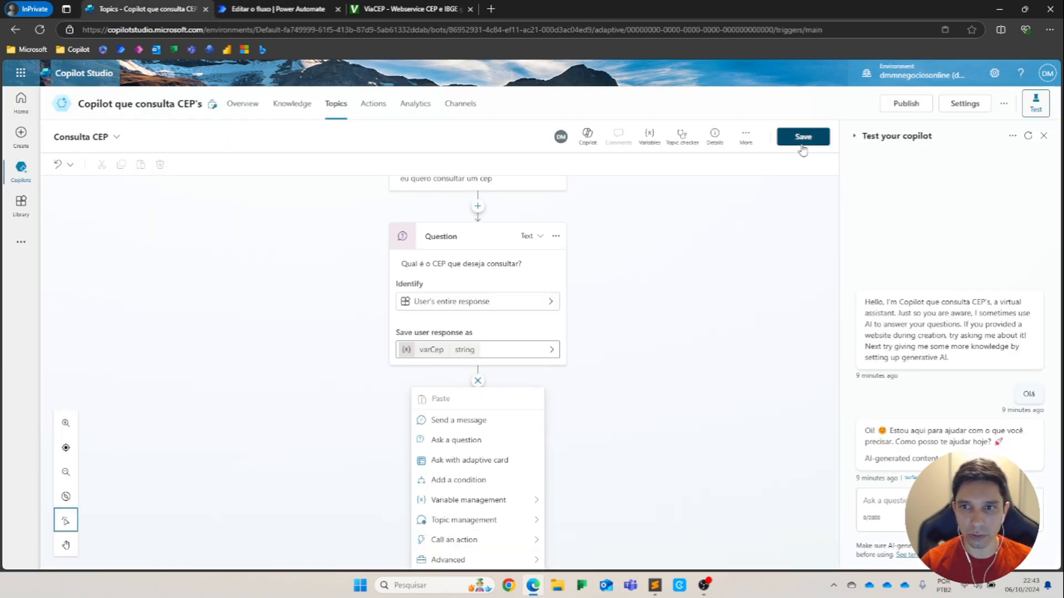
pyautogui.click(283, 10)
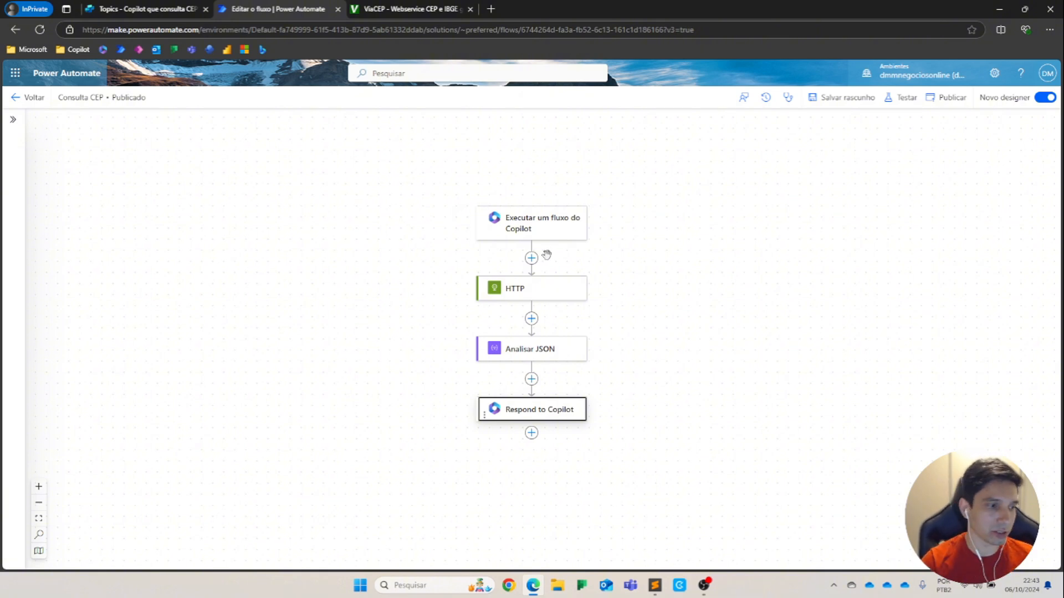
pyautogui.click(160, 12)
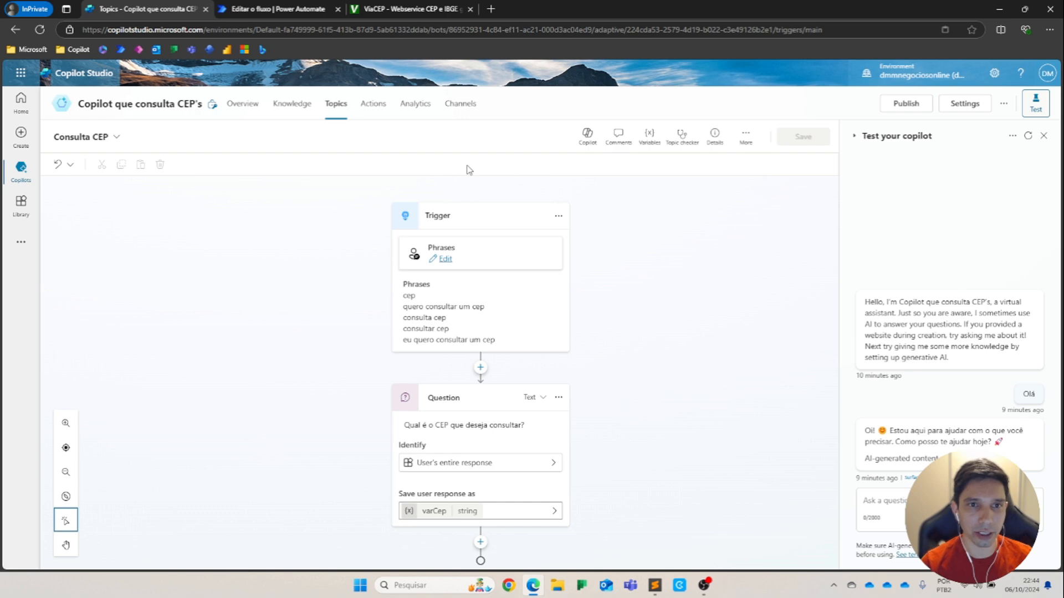
# - Start adding a new action to the copilot and choose the Consulta CEP flow as its source
pyautogui.click(372, 114)
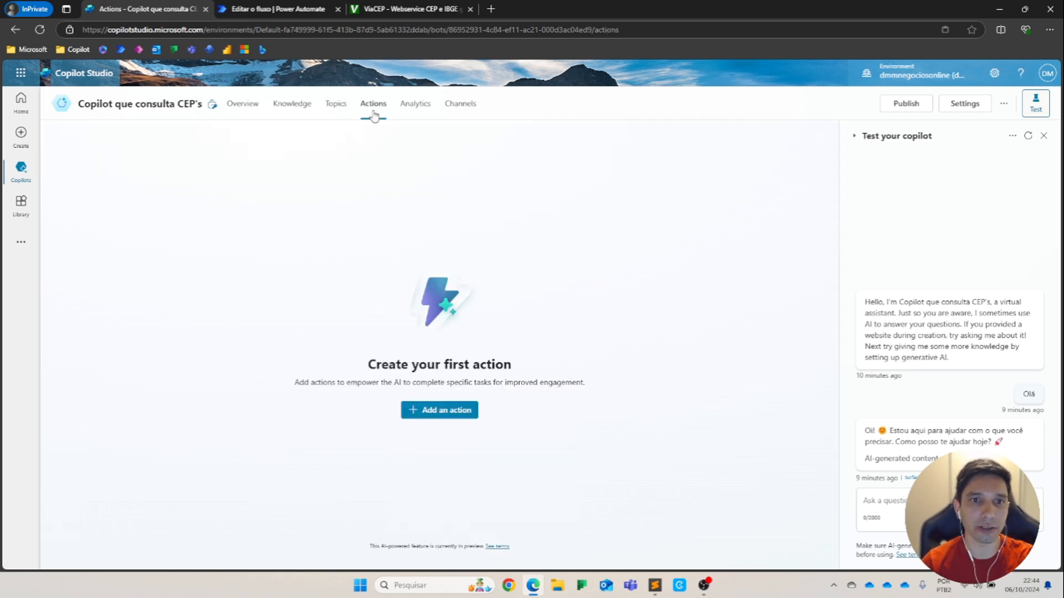
pyautogui.click(461, 412)
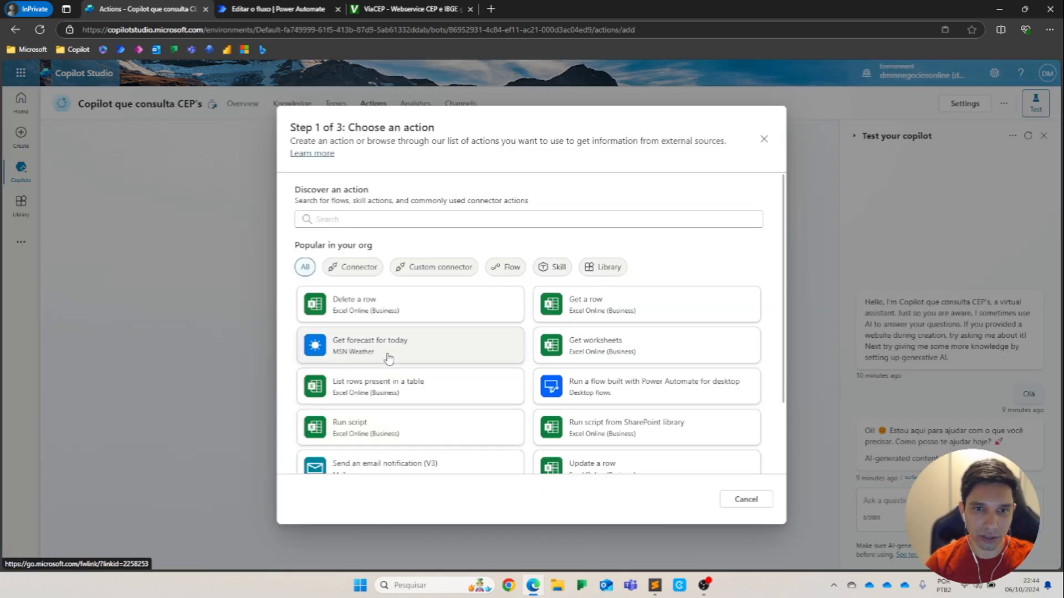
pyautogui.click(507, 267)
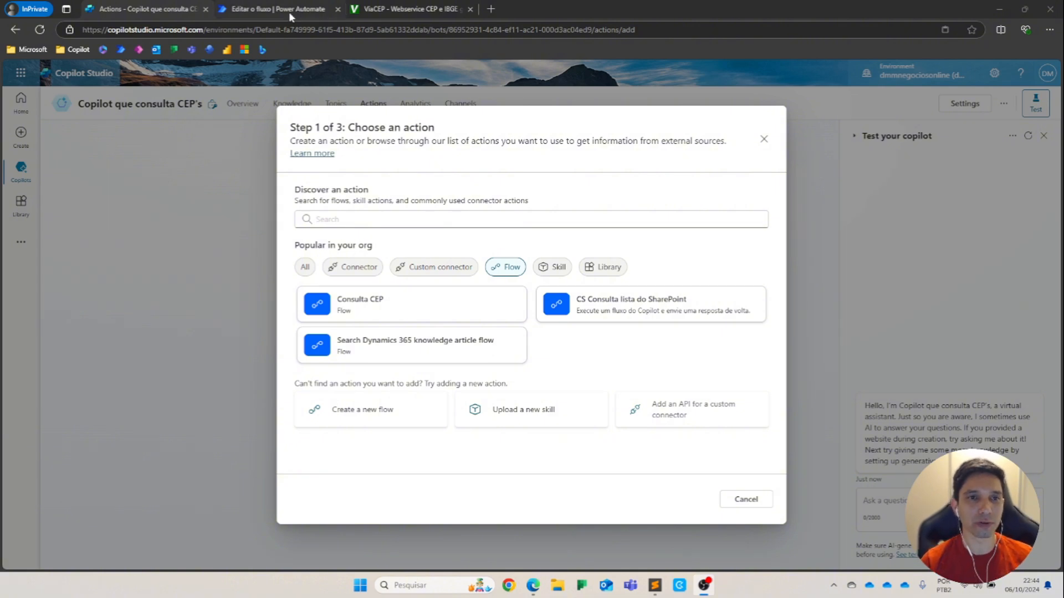
pyautogui.moveTo(289, 15)
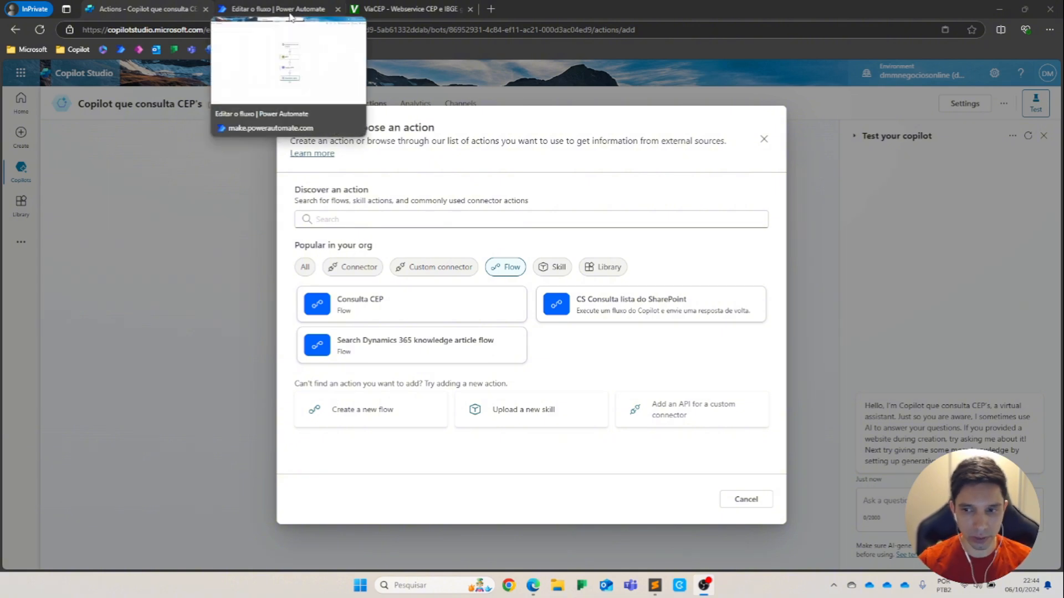
pyautogui.click(361, 310)
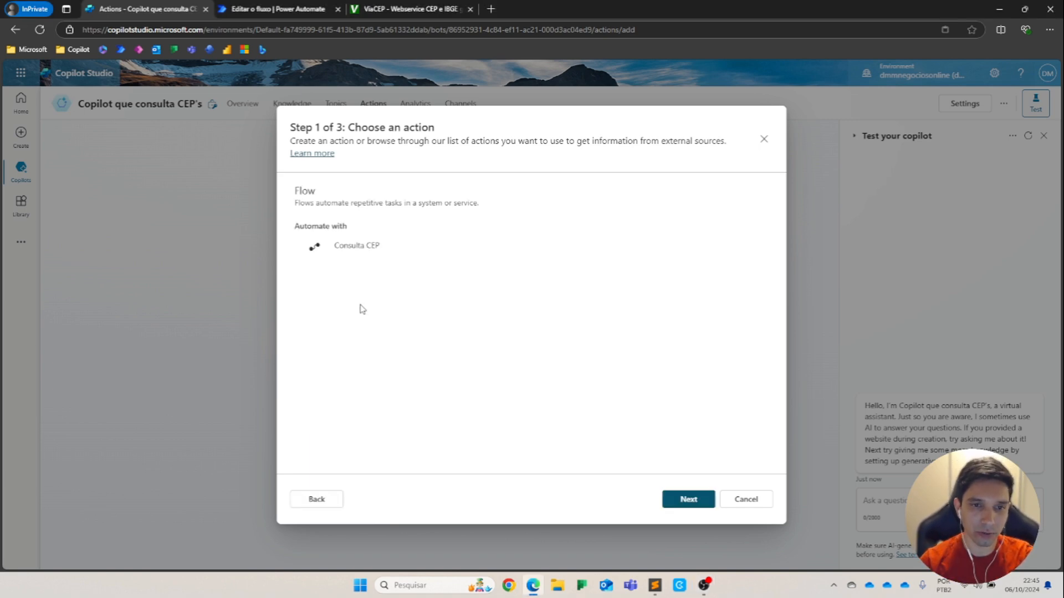
# - Keep the action's default configuration, review its inputs and outputs, and finish adding the Consulta CEP action
pyautogui.click(684, 500)
pyautogui.click(675, 492)
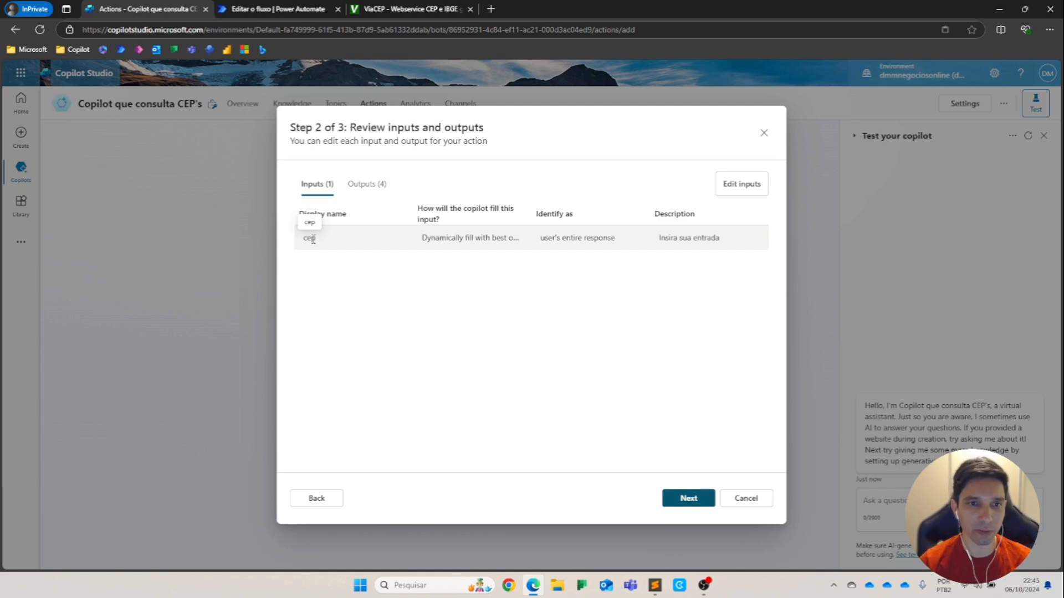
pyautogui.click(377, 188)
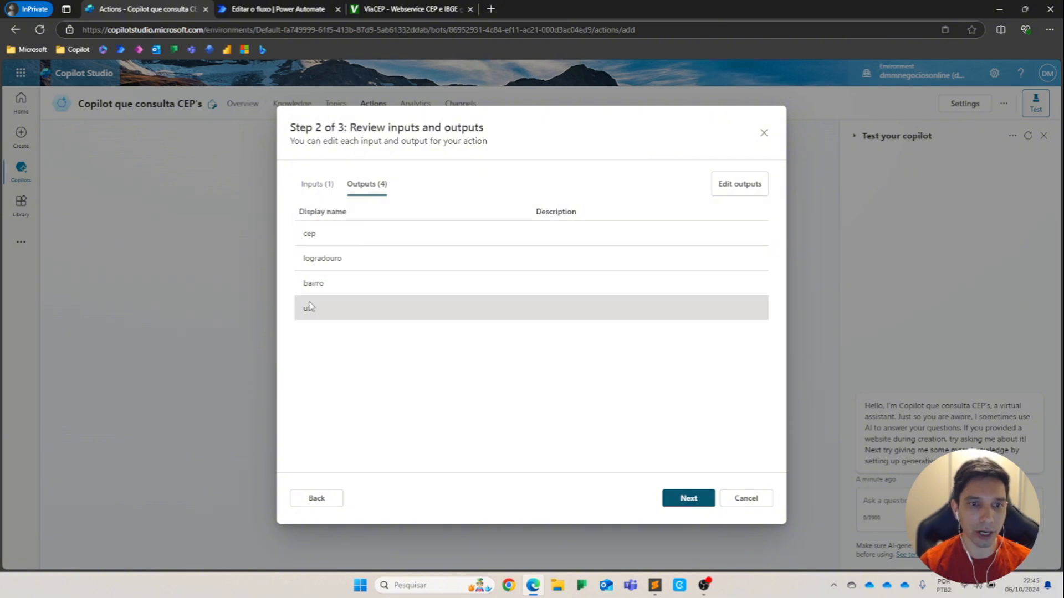
pyautogui.click(688, 498)
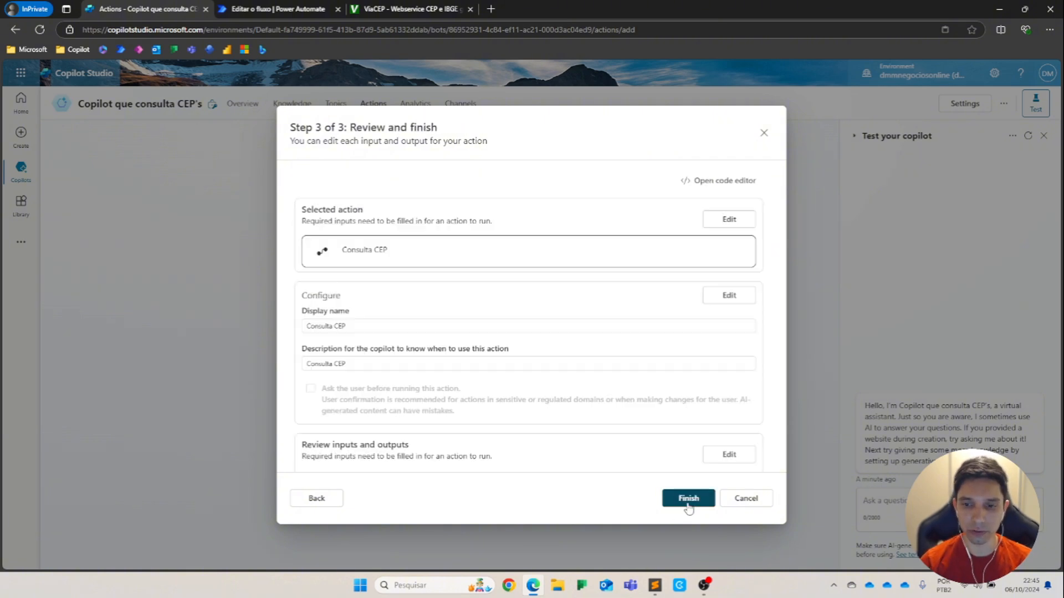
pyautogui.scroll(-1, 487, 327)
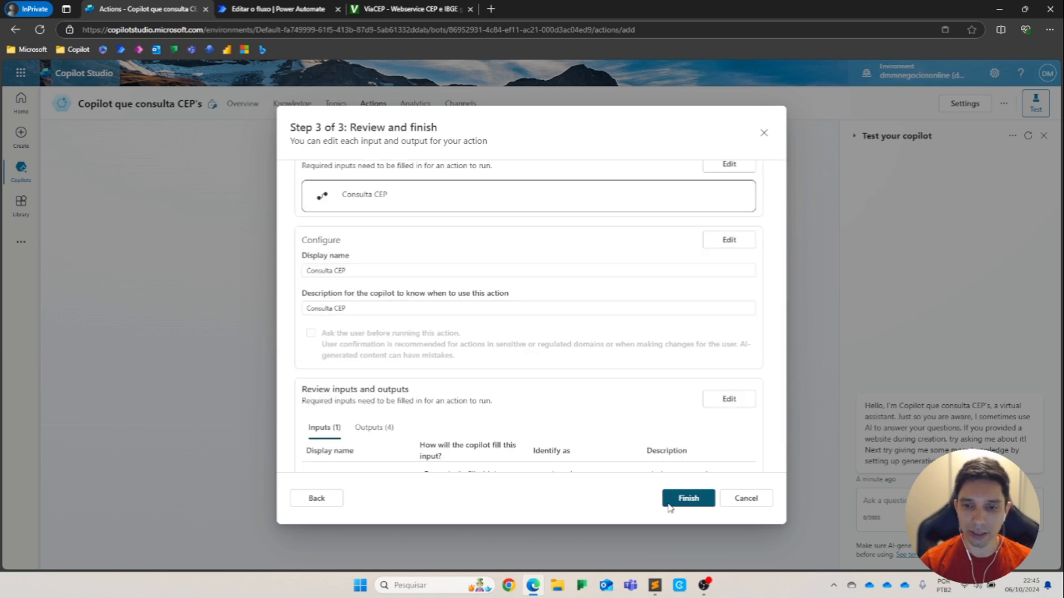
pyautogui.scroll(-1, 472, 330)
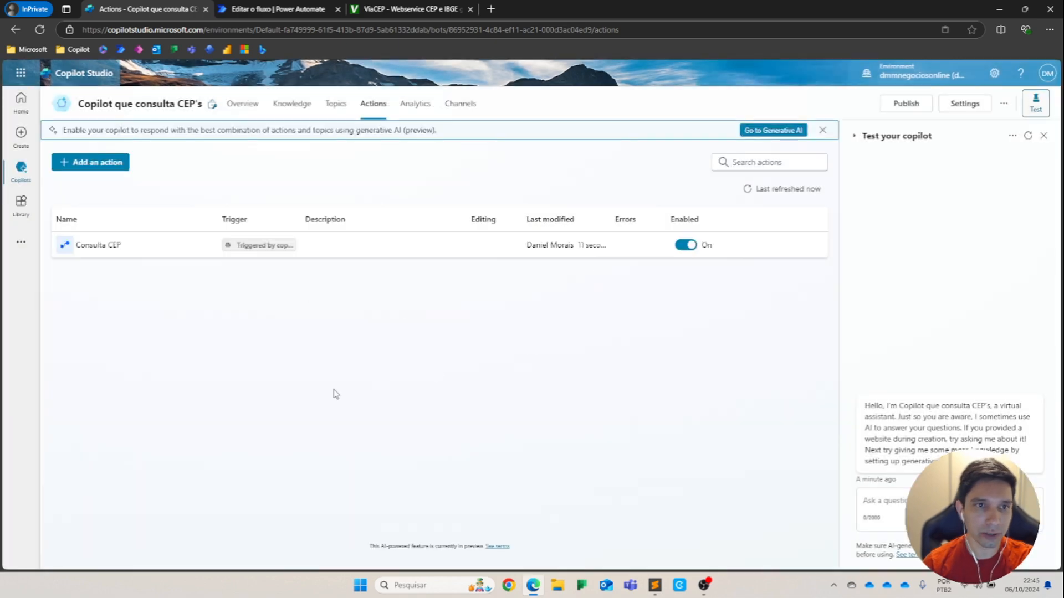
# - Reopen the Consulta CEP topic and add a call to the Consulta CEP flow below the question node
pyautogui.click(335, 105)
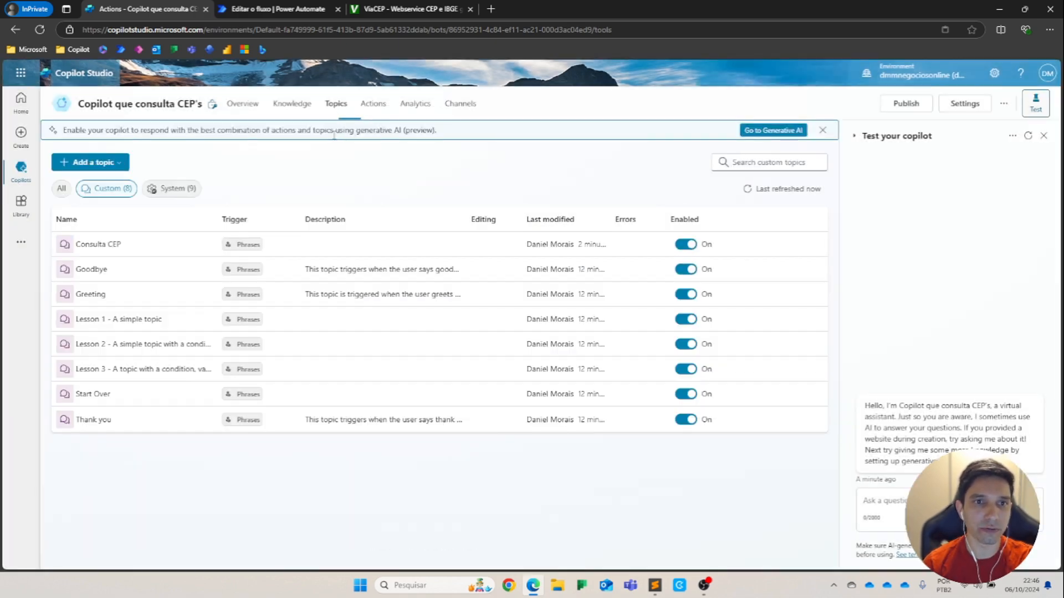
pyautogui.click(93, 246)
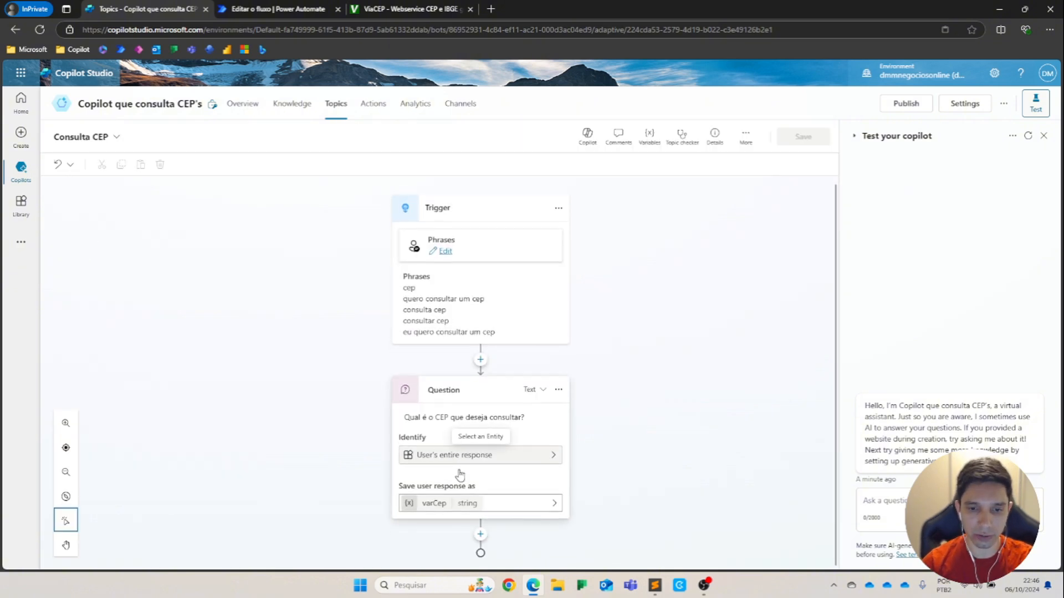
pyautogui.click(481, 533)
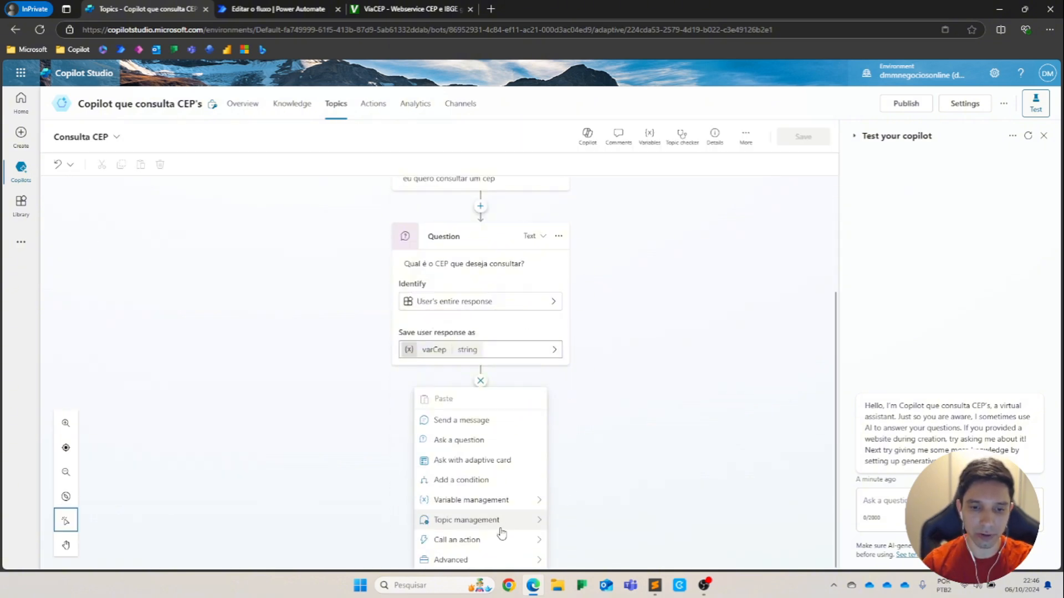
pyautogui.moveTo(500, 541)
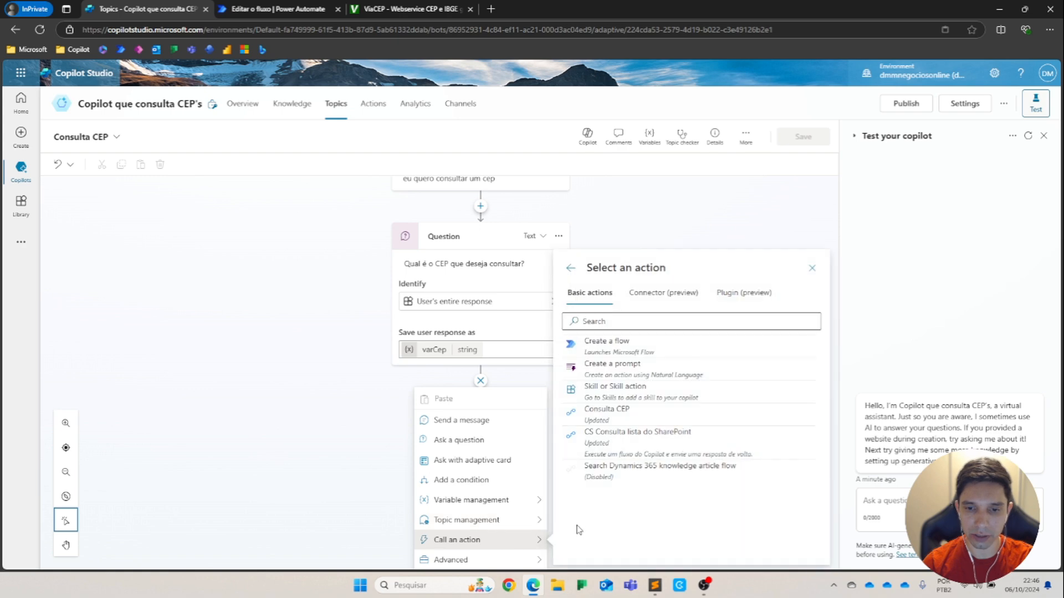
pyautogui.click(629, 418)
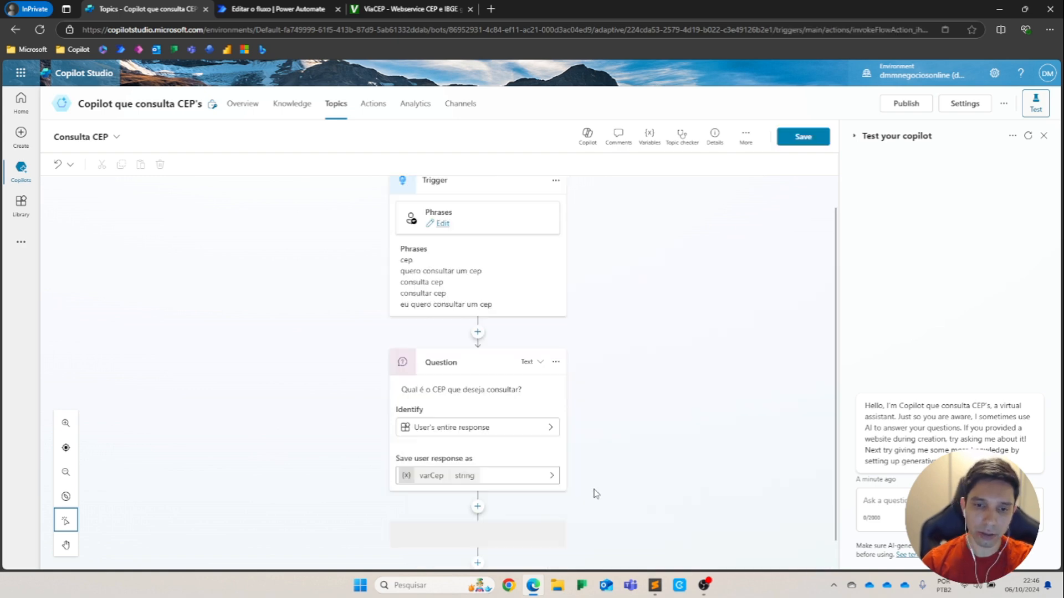
# - Set the Consulta CEP action's cep input to the varCep variable
pyautogui.scroll(-4, 643, 382)
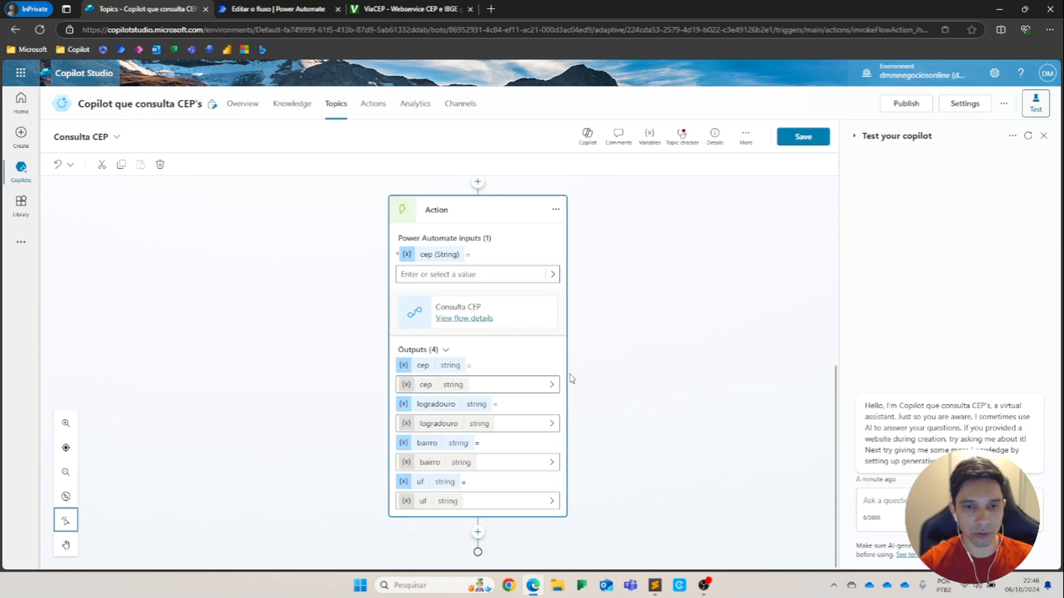
pyautogui.scroll(4, 644, 448)
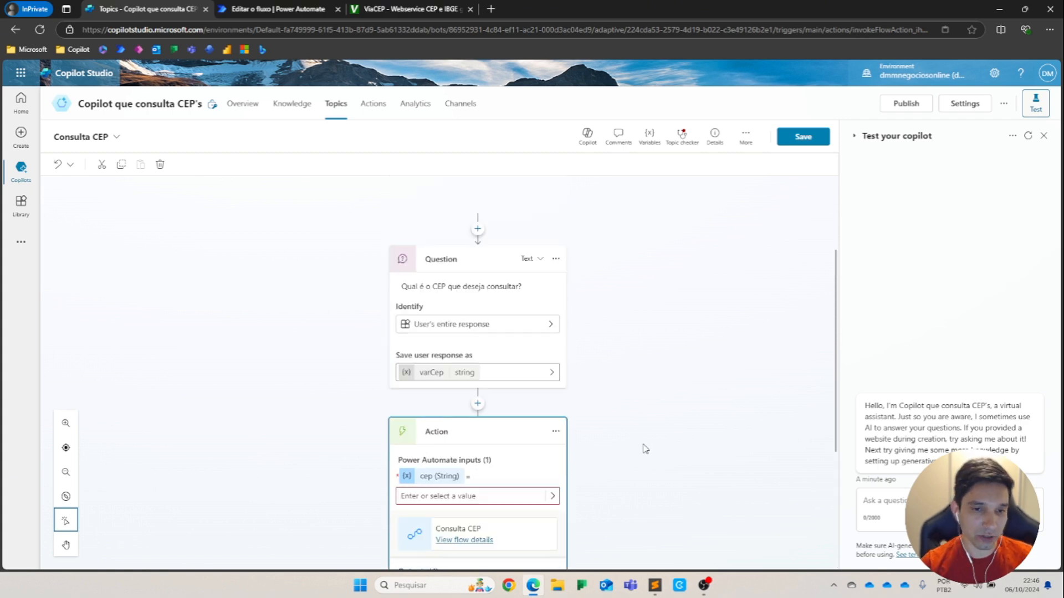
pyautogui.scroll(-4, 644, 448)
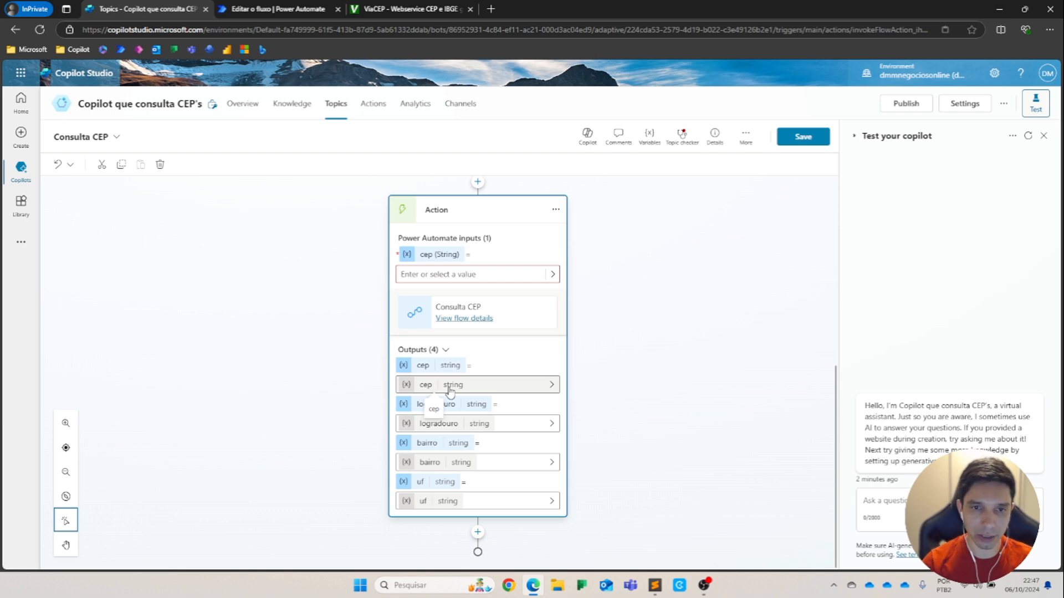
pyautogui.scroll(2, 450, 391)
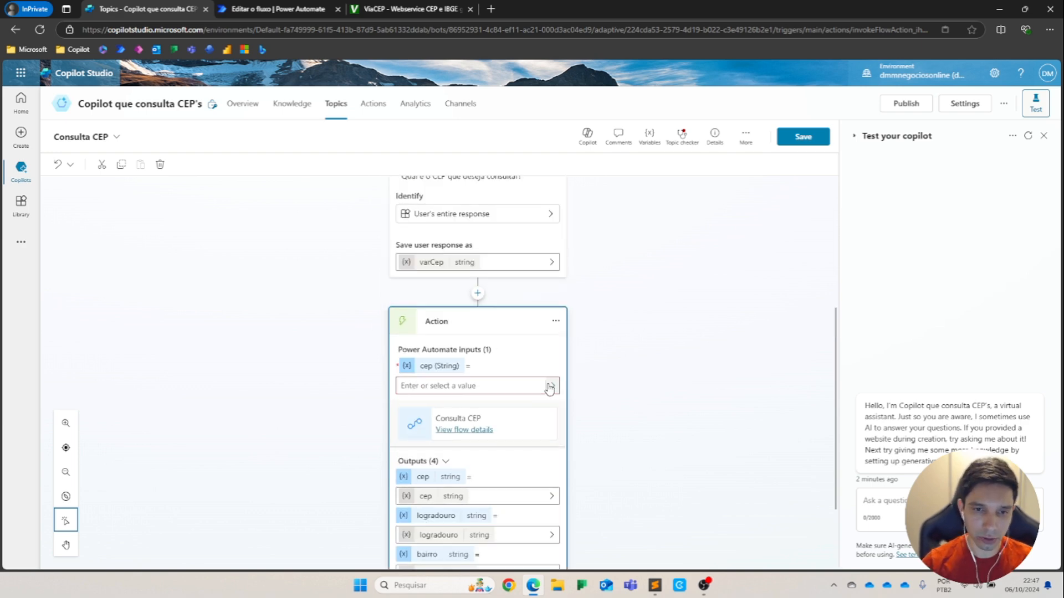
pyautogui.scroll(1, 549, 389)
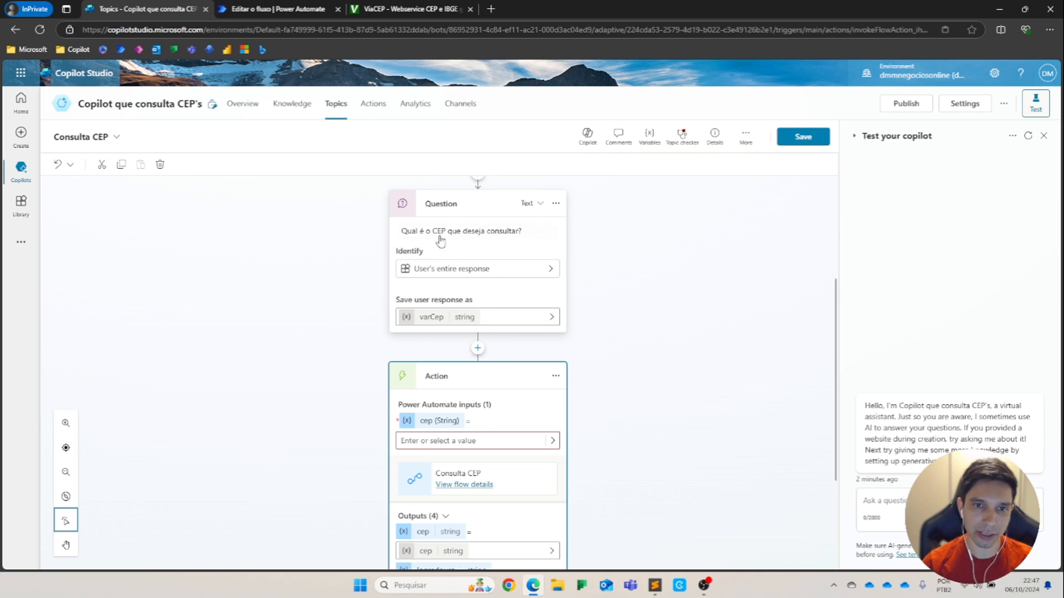
pyautogui.click(553, 441)
pyautogui.scroll(-2, 546, 360)
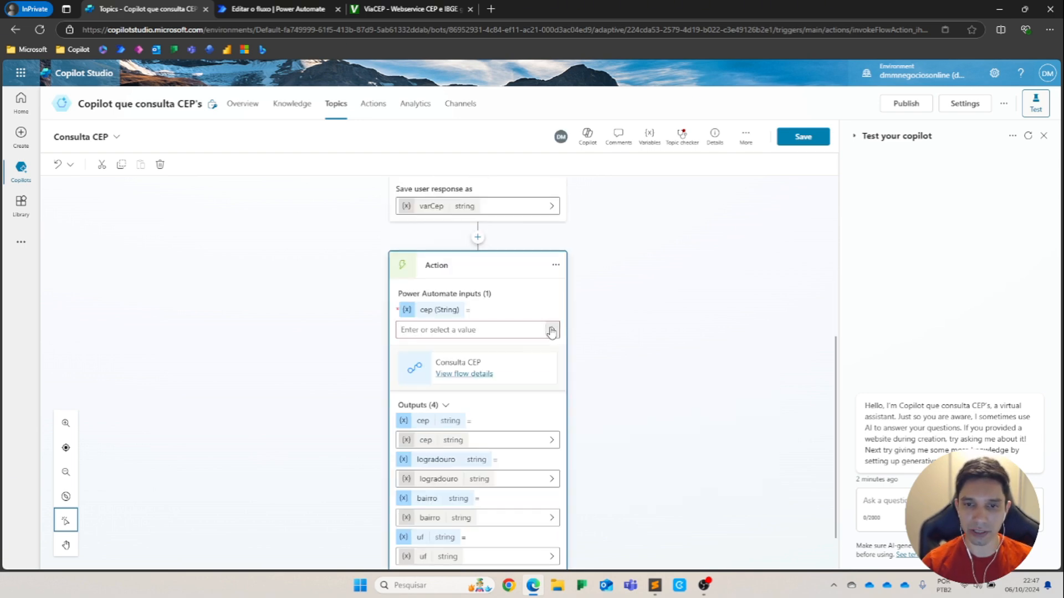
pyautogui.click(551, 331)
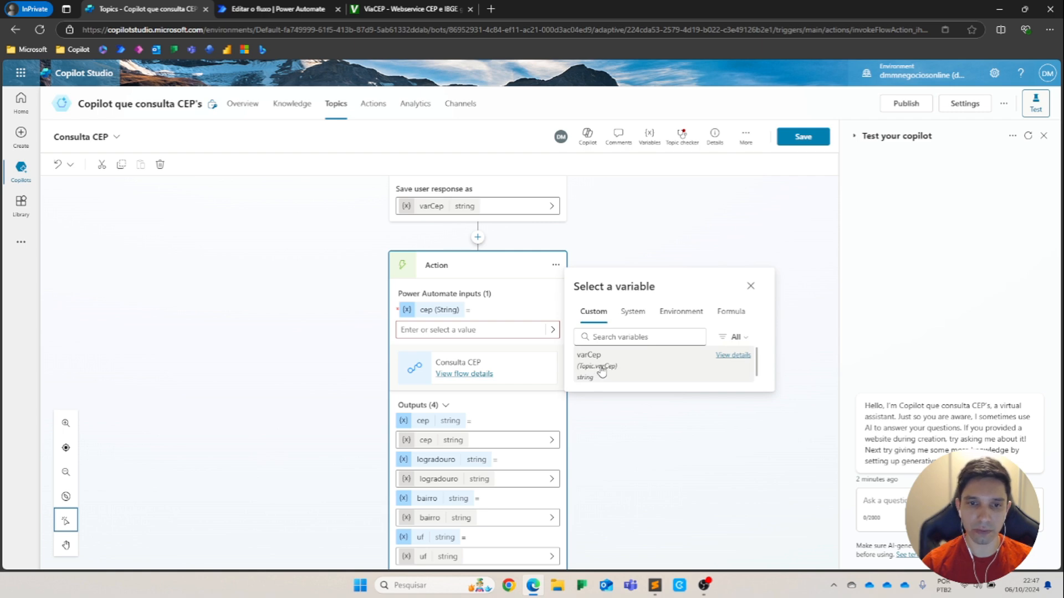
pyautogui.click(601, 368)
pyautogui.scroll(-1, 550, 357)
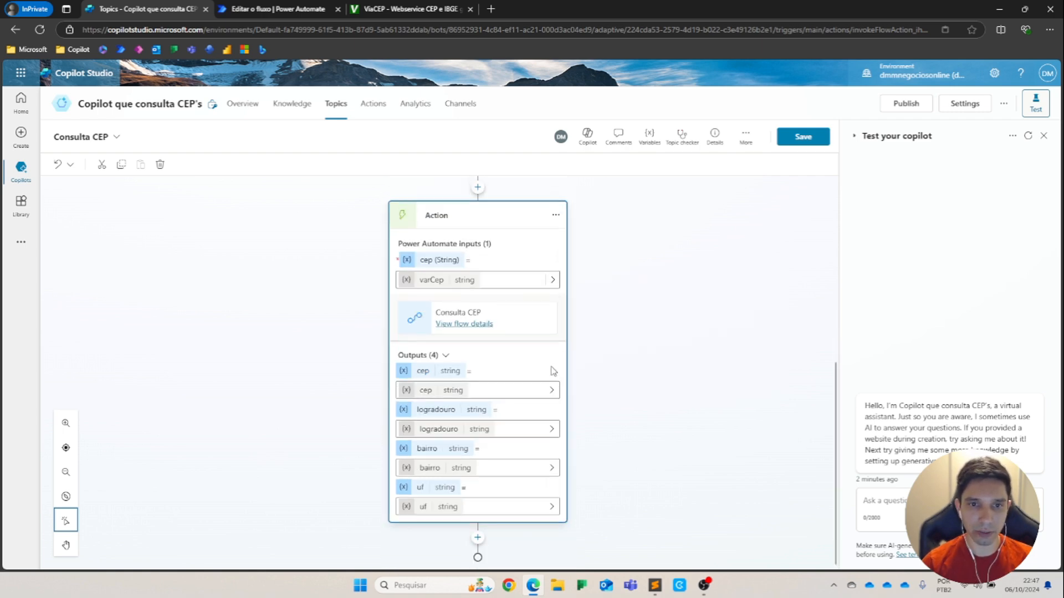
pyautogui.scroll(2, 548, 375)
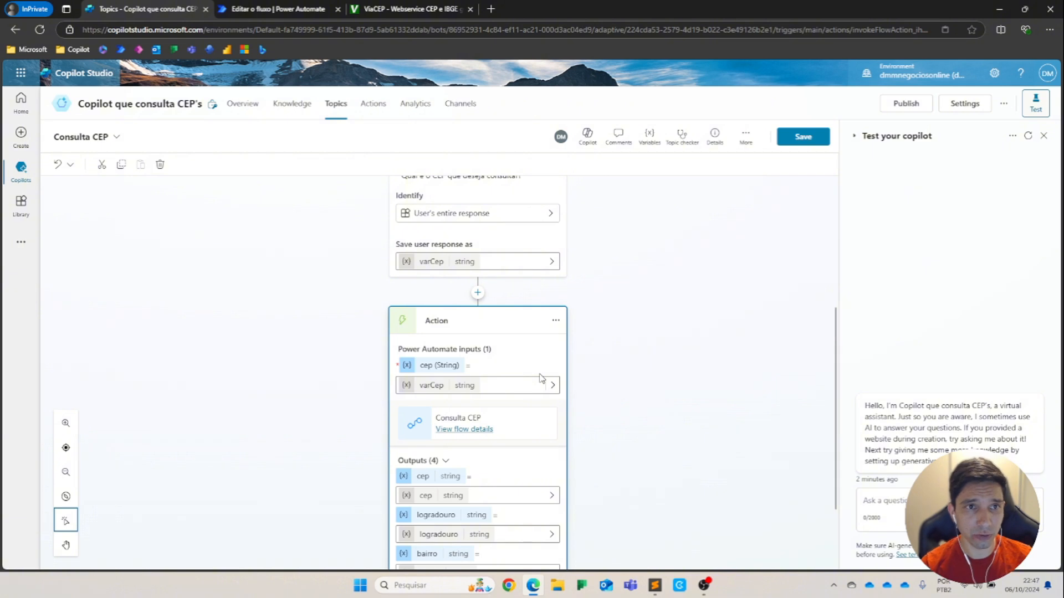
# - Switch to the Power Automate flow and examine the trigger's cep input and the HTTP node's request settings
pyautogui.click(273, 8)
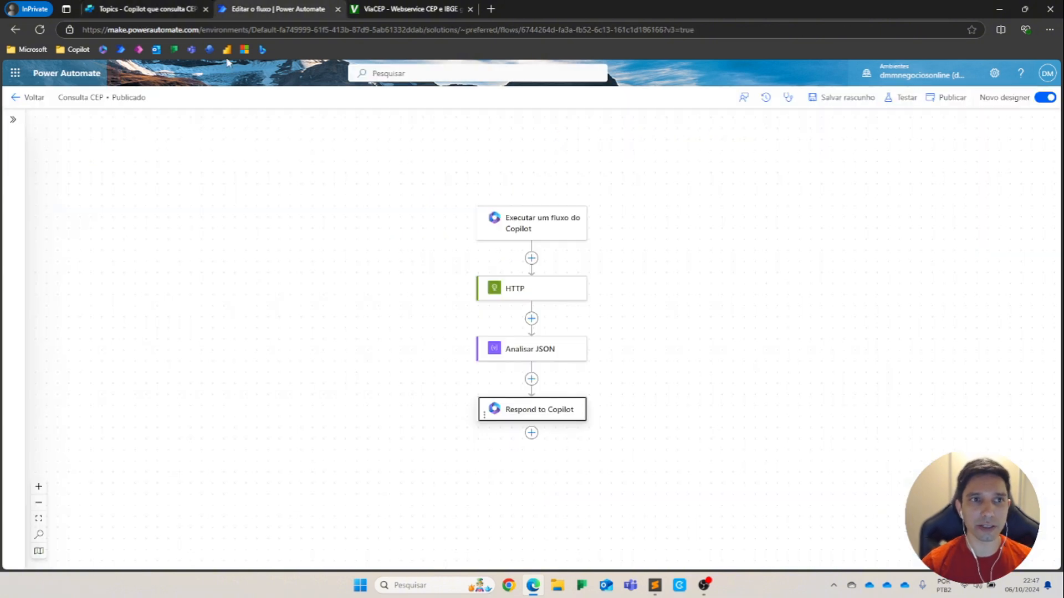
pyautogui.click(145, 9)
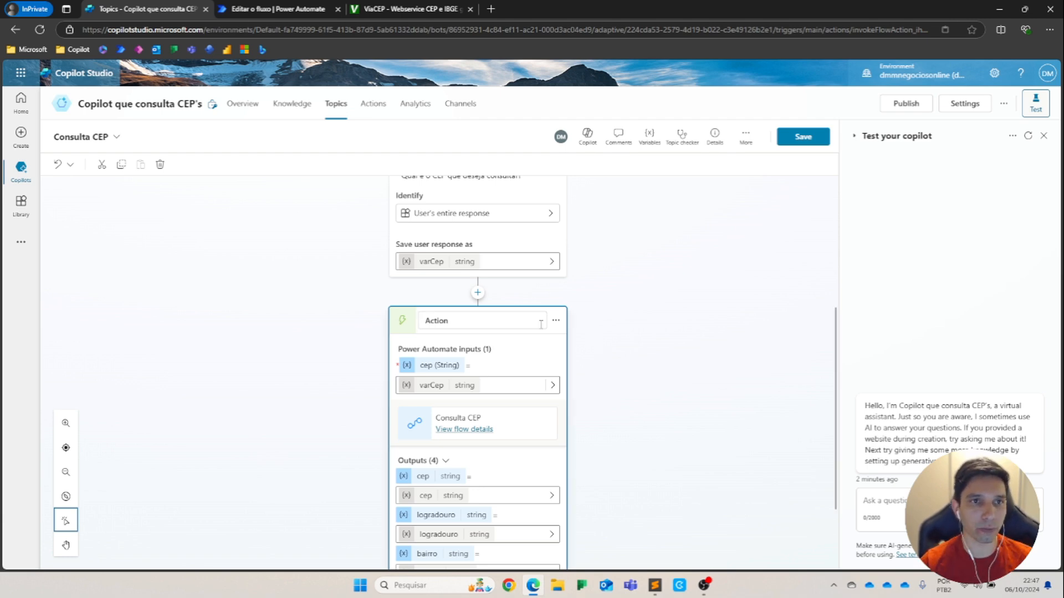
pyautogui.hotkey('ctrl', 'Tab')
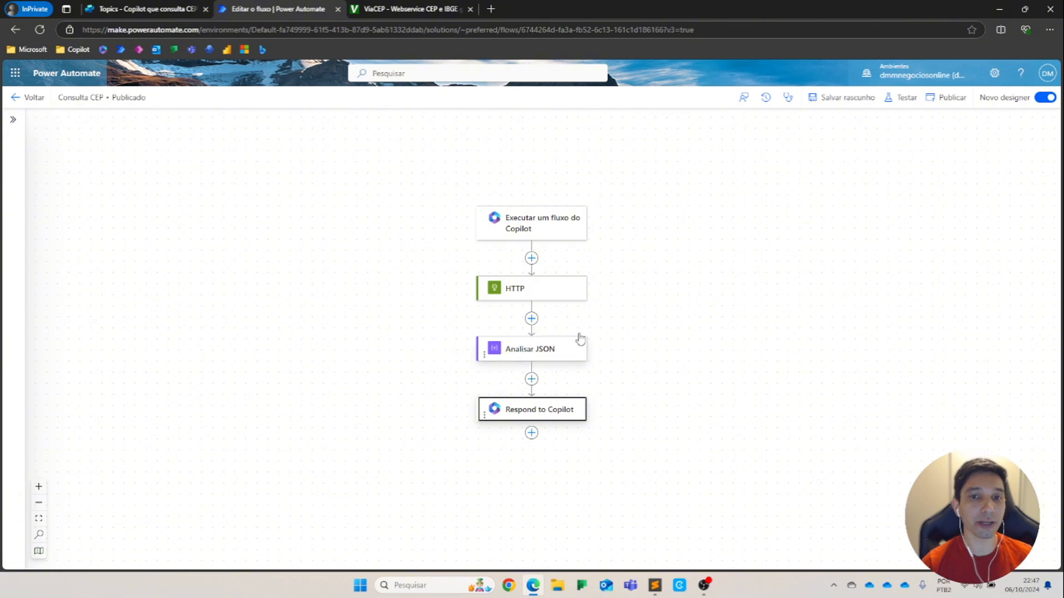
pyautogui.click(533, 223)
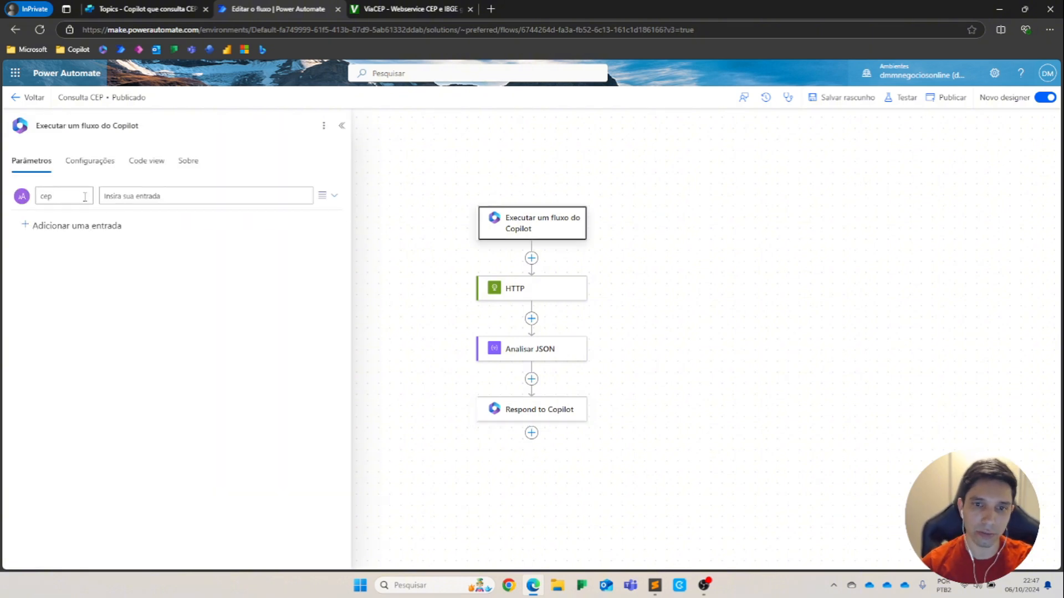
pyautogui.click(341, 126)
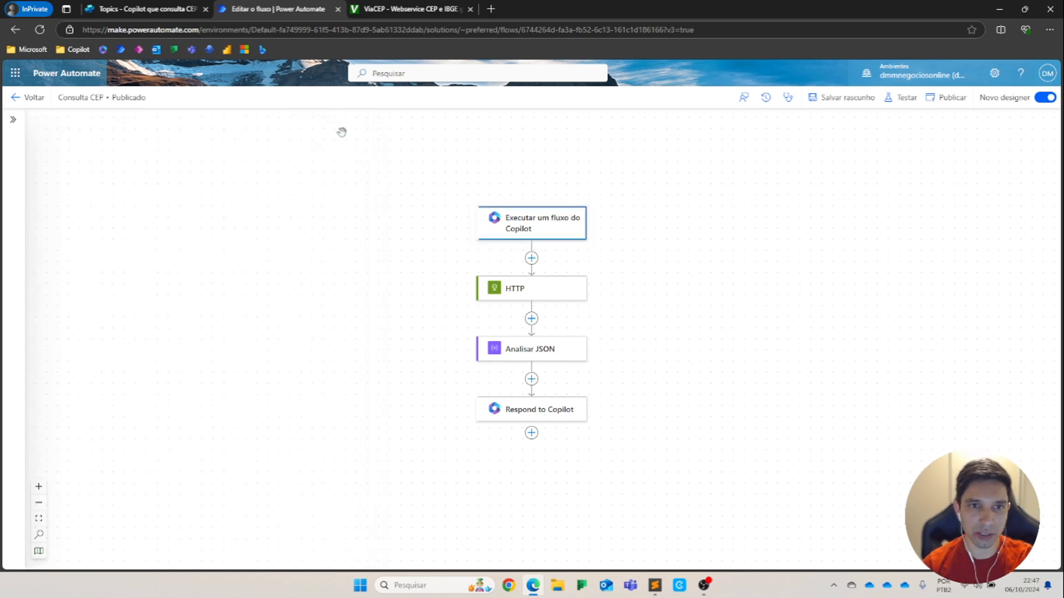
pyautogui.click(514, 292)
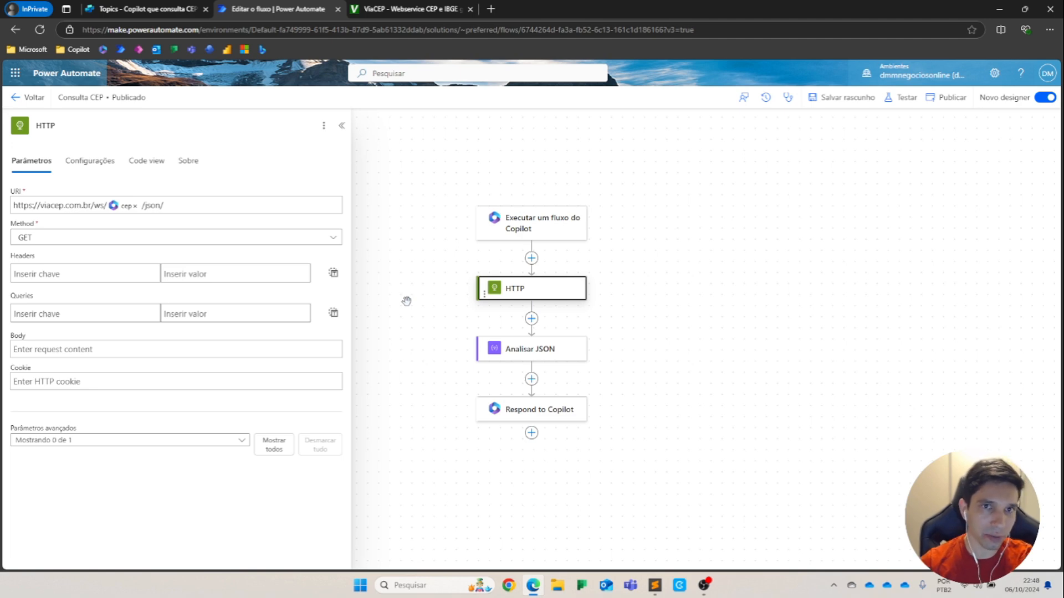
# - On the ViaCEP site, read how the webservice is accessed and examine the JSON response of the example CEP query
pyautogui.click(399, 9)
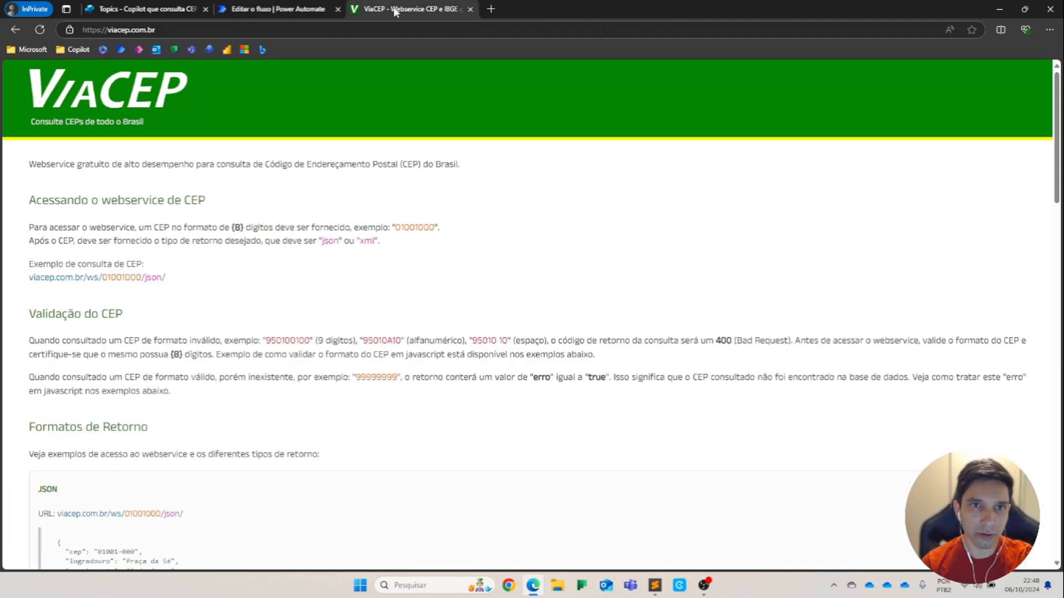
pyautogui.scroll(-1, 169, 284)
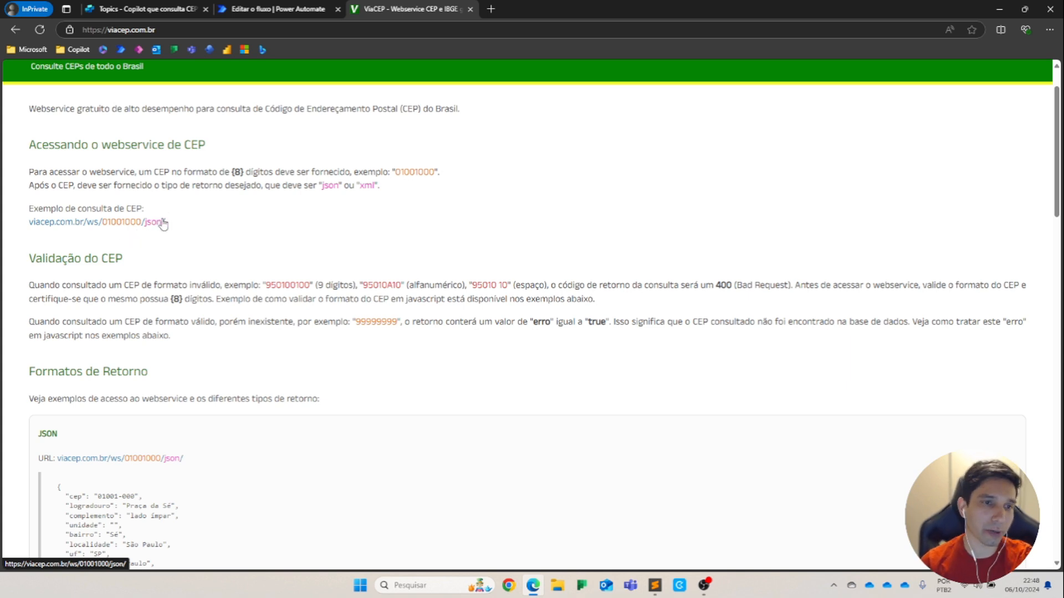
pyautogui.click(111, 230)
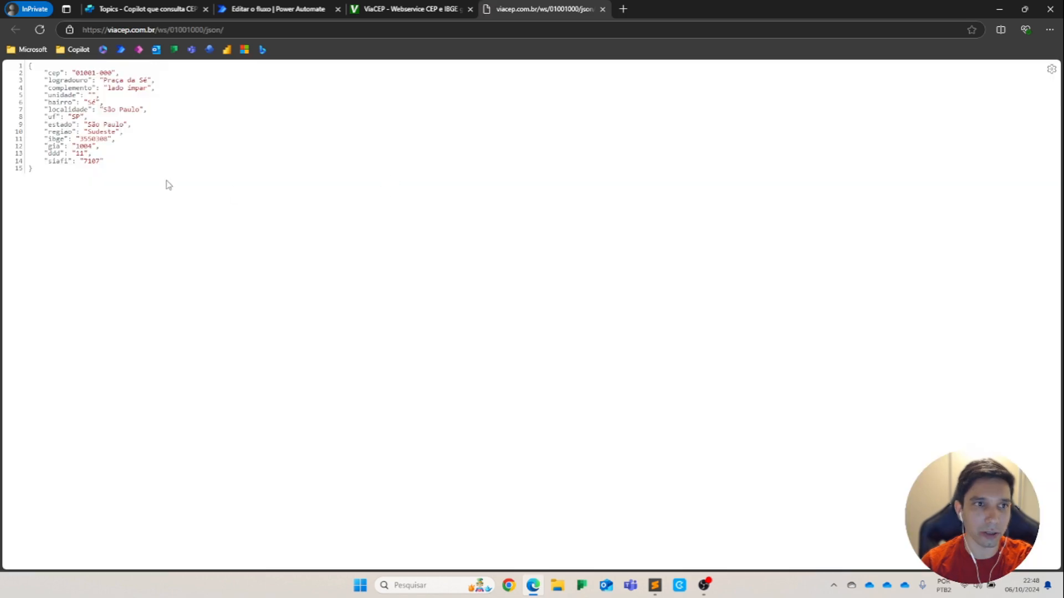
pyautogui.moveTo(30, 154); pyautogui.dragTo(30, 81)
pyautogui.moveTo(105, 161); pyautogui.dragTo(85, 102)
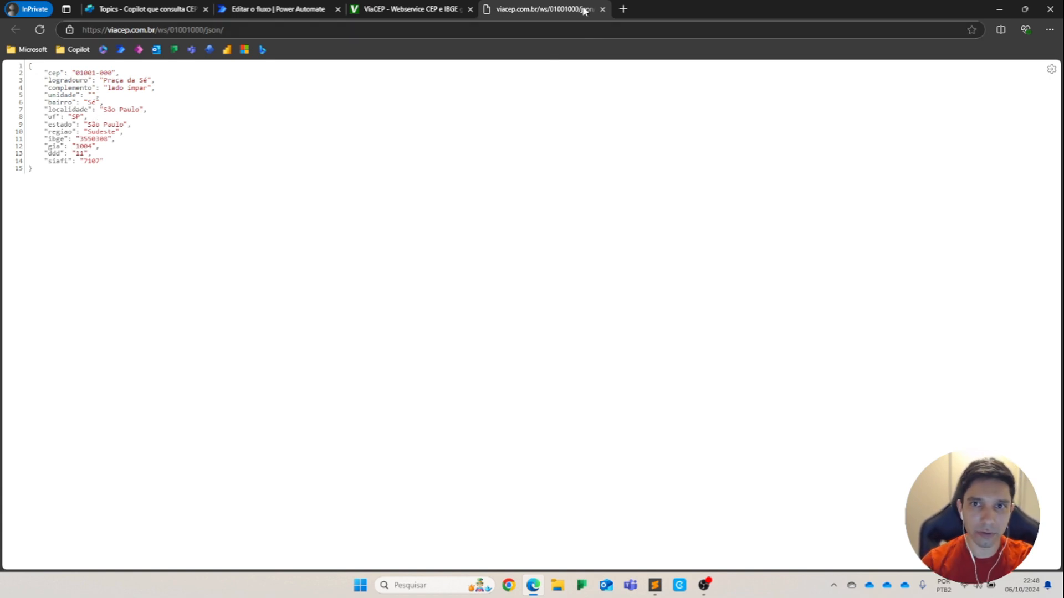
# - Back in the flow, check the HTTP node's URI and examine the content and schema of the Analisar JSON node
pyautogui.click(325, 5)
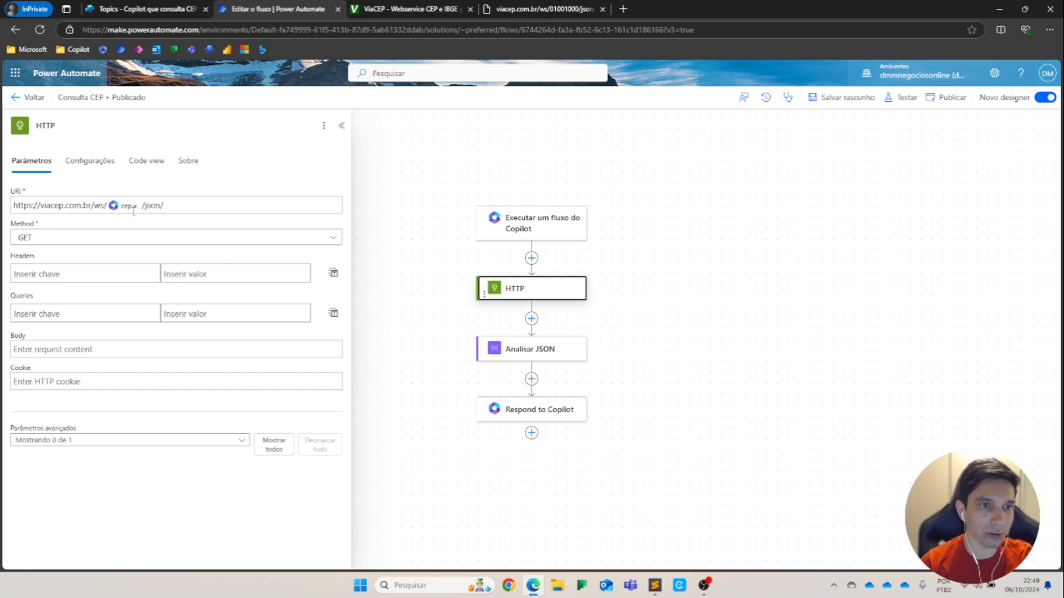
pyautogui.click(341, 126)
pyautogui.click(516, 353)
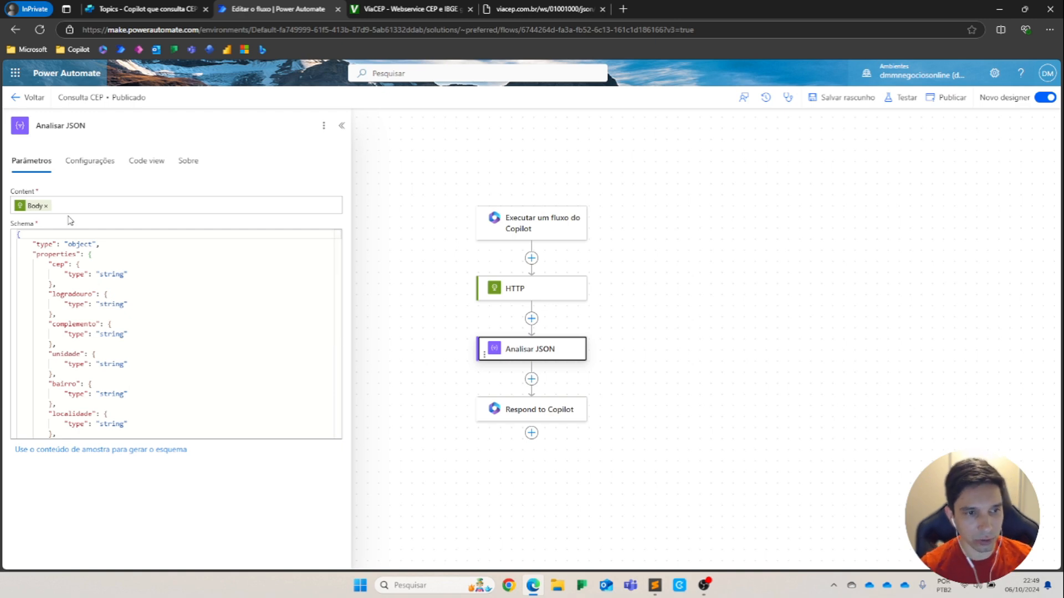
pyautogui.scroll(-6, 80, 263)
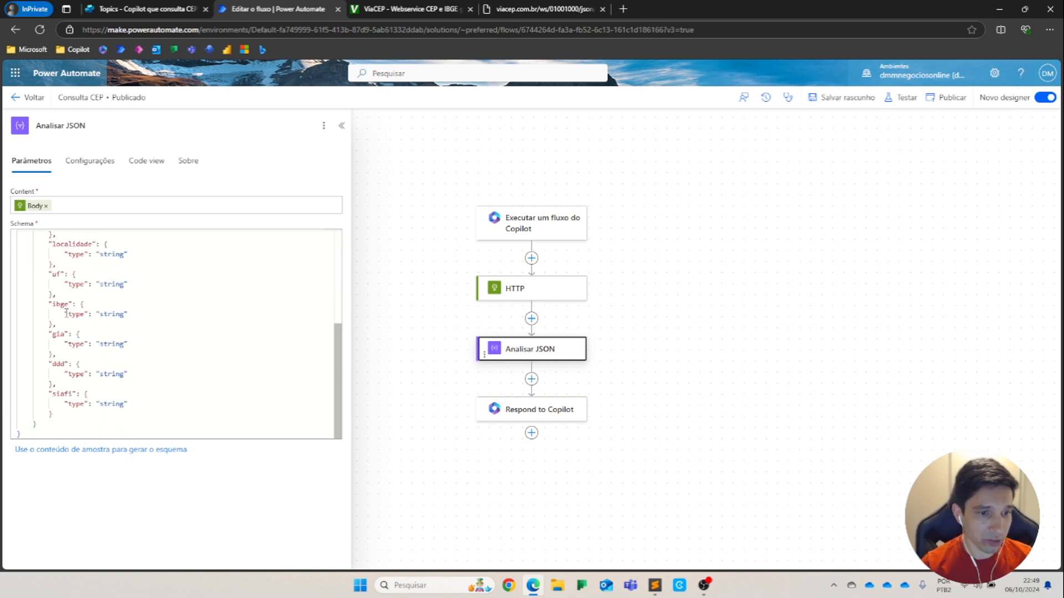
pyautogui.scroll(3, 66, 313)
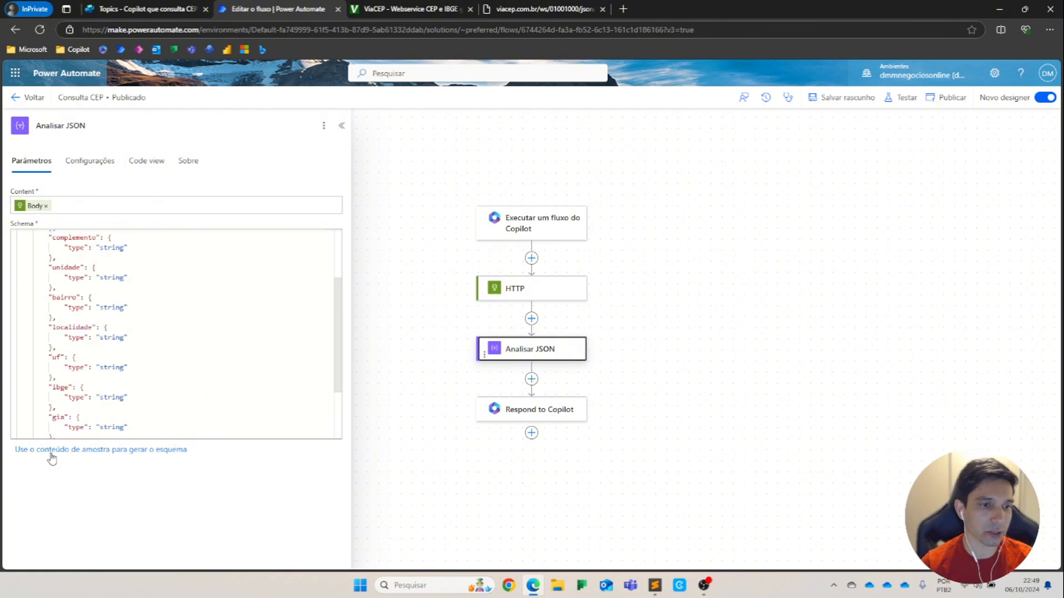
# - Paste ViaCEP's example JSON response as sample content for the Analisar JSON schema, and close without generating the schema
pyautogui.click(109, 450)
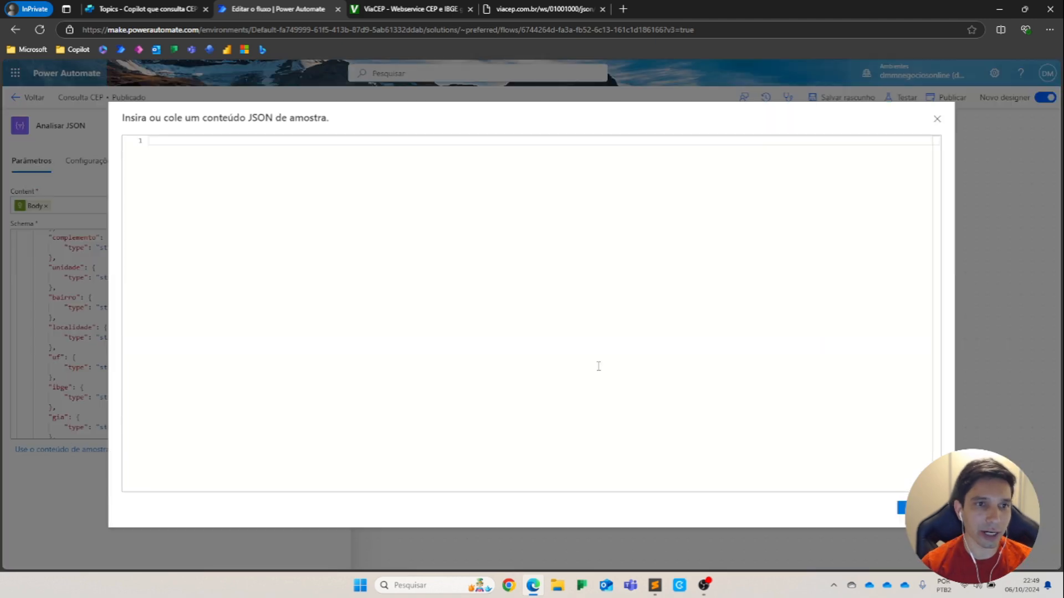
pyautogui.click(527, 11)
pyautogui.moveTo(61, 186); pyautogui.dragTo(18, 66)
pyautogui.hotkey('ctrl', 'c')
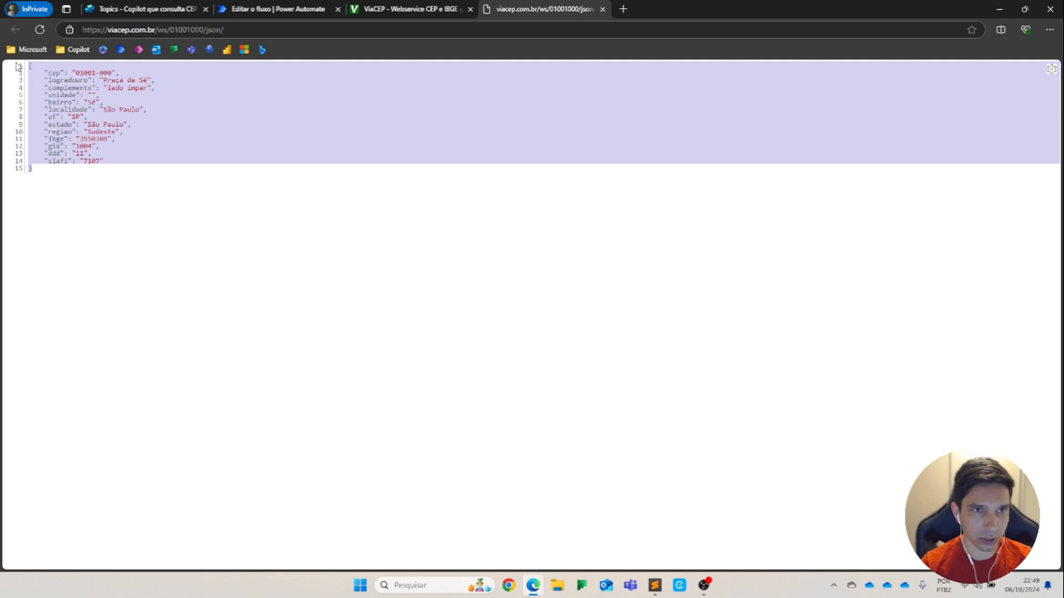
pyautogui.hotkey('ctrl', 'shift', 'Tab')
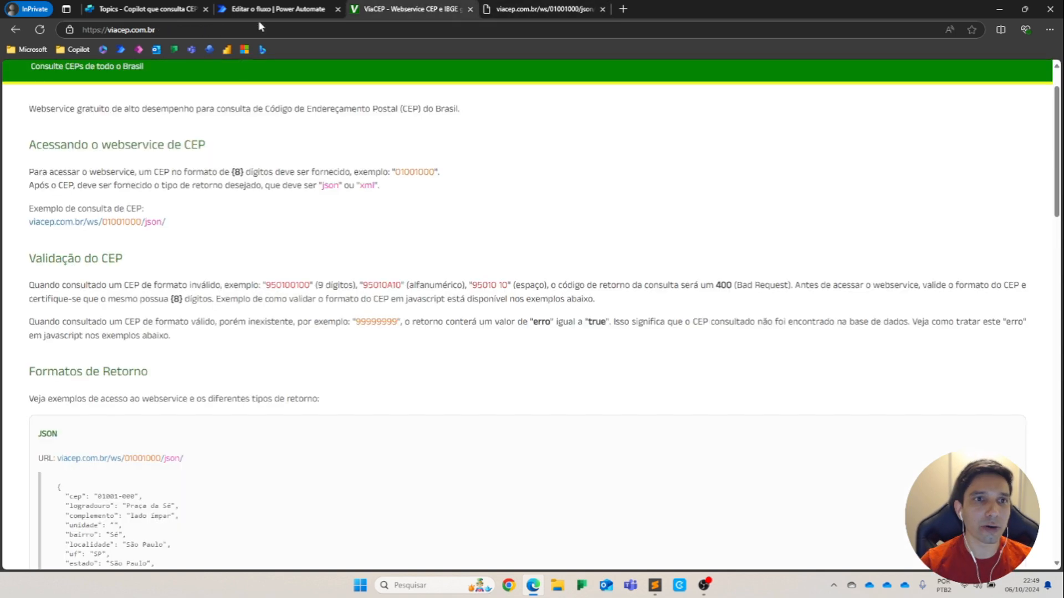
pyautogui.click(260, 10)
pyautogui.click(221, 153)
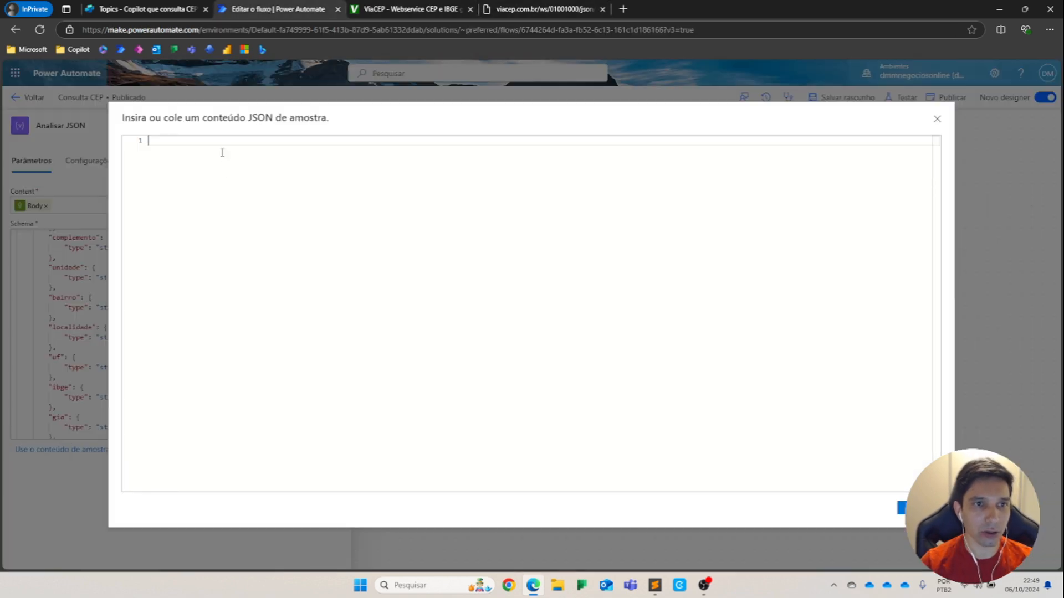
pyautogui.hotkey('ctrl', 'v')
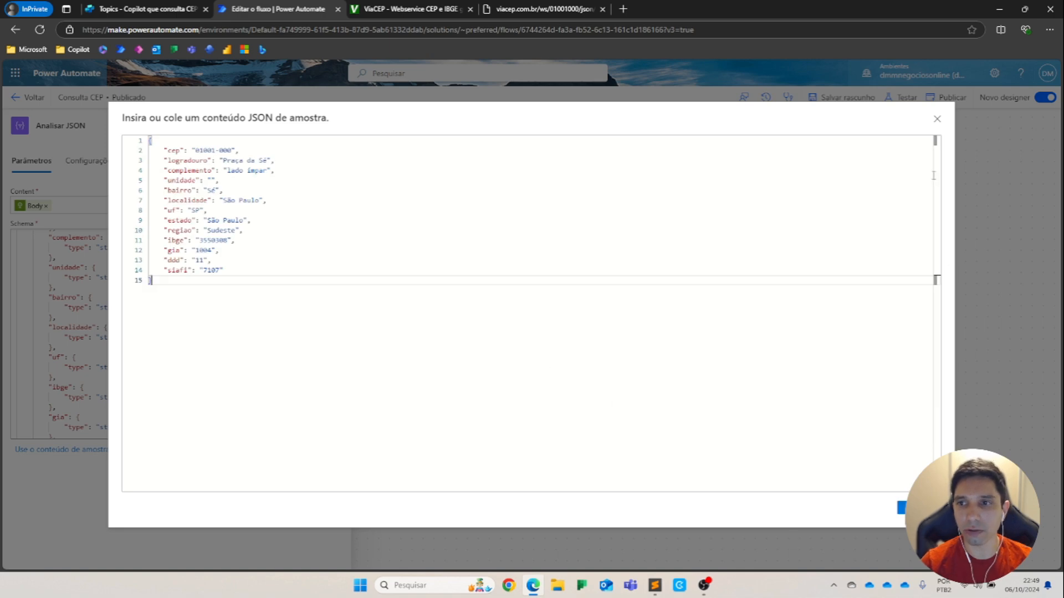
pyautogui.click(936, 119)
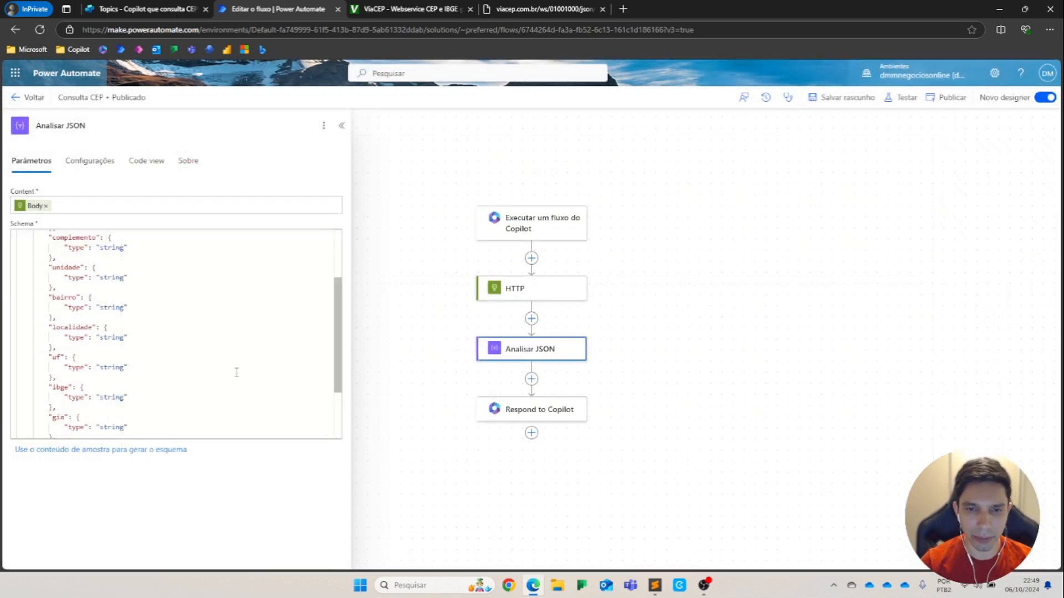
pyautogui.click(342, 125)
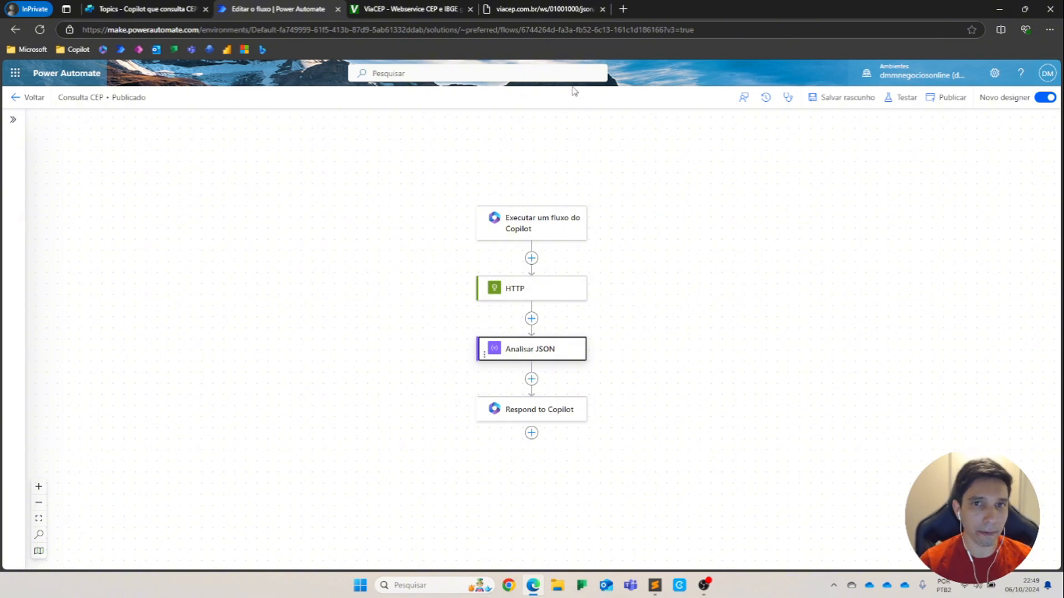
# - Switch to ViaCEP's JSON response and examine the address fields returned for the example CEP
pyautogui.click(543, 9)
pyautogui.moveTo(46, 69); pyautogui.dragTo(123, 73)
pyautogui.moveTo(49, 80); pyautogui.dragTo(118, 87)
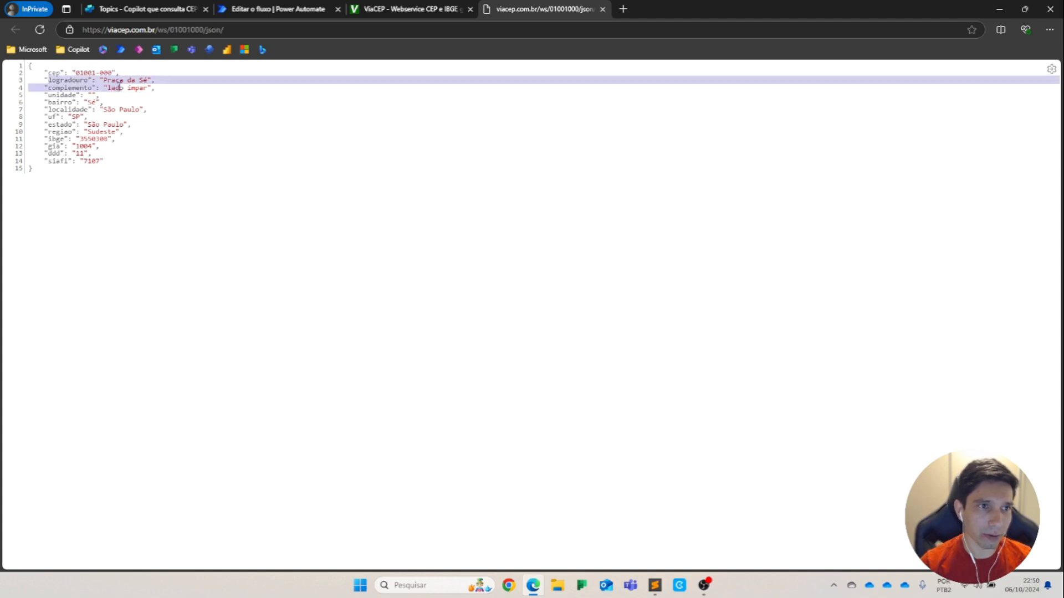
pyautogui.click(68, 87)
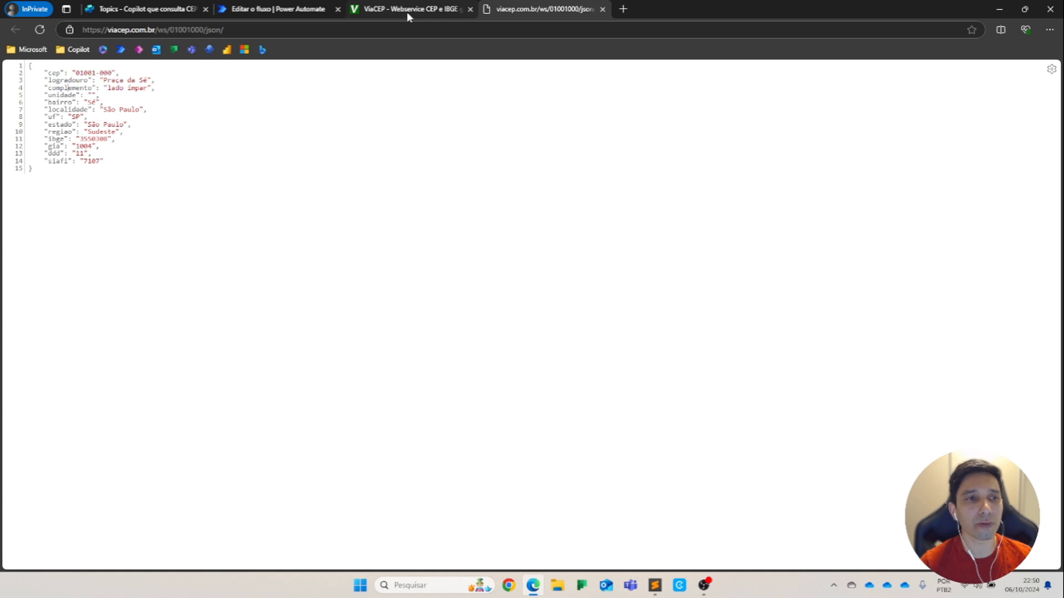
# - In the Power Automate flow, examine the Respond to Copilot node's outputs and the dynamic content available for the cep output
pyautogui.click(269, 10)
pyautogui.click(525, 410)
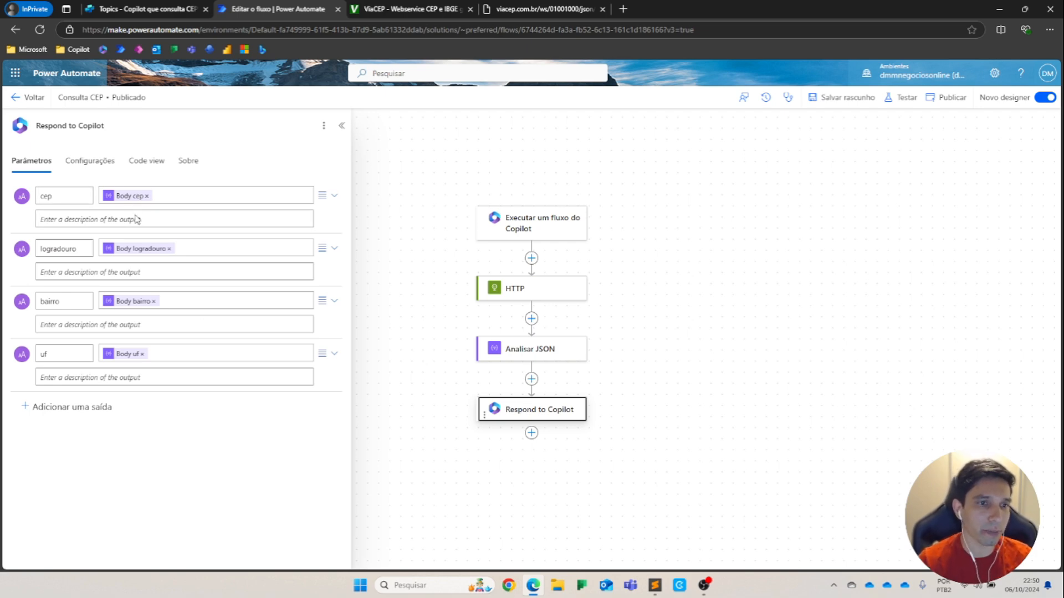
pyautogui.click(184, 196)
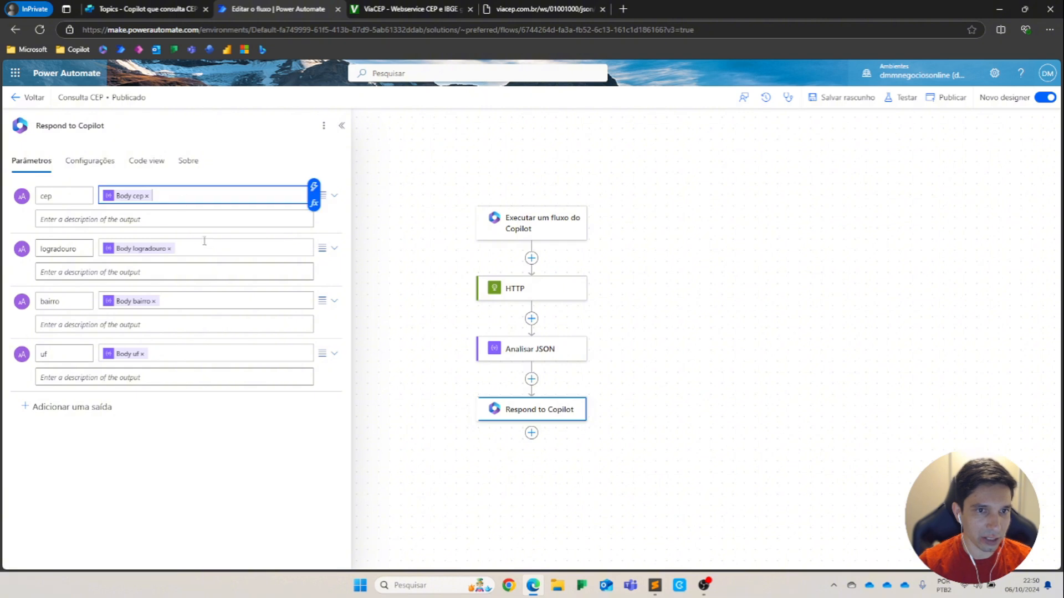
pyautogui.click(311, 190)
pyautogui.scroll(-4, 427, 420)
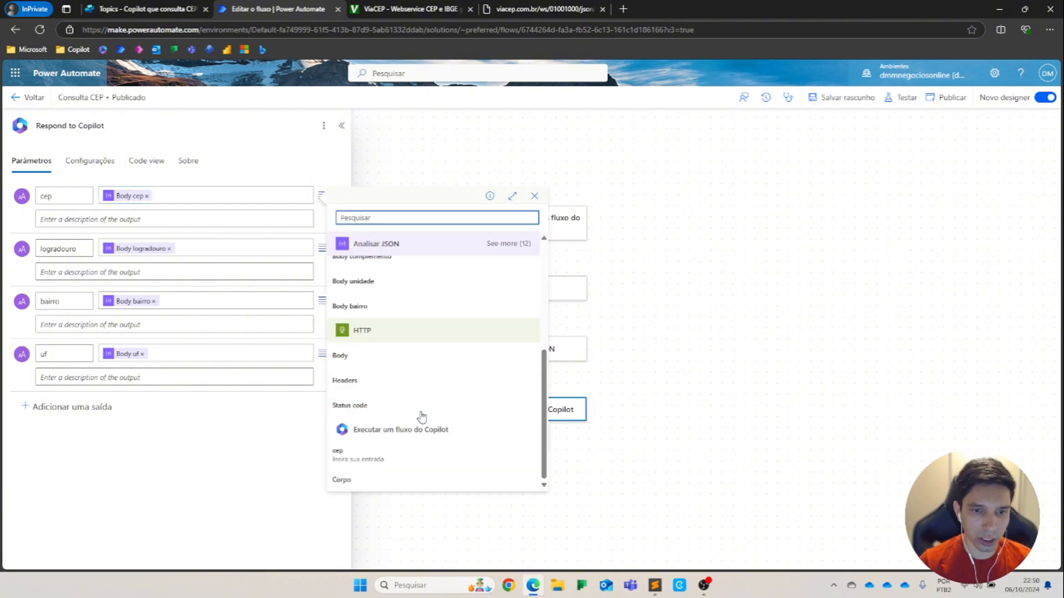
pyautogui.scroll(3, 421, 413)
pyautogui.scroll(2, 419, 402)
pyautogui.scroll(-2, 419, 399)
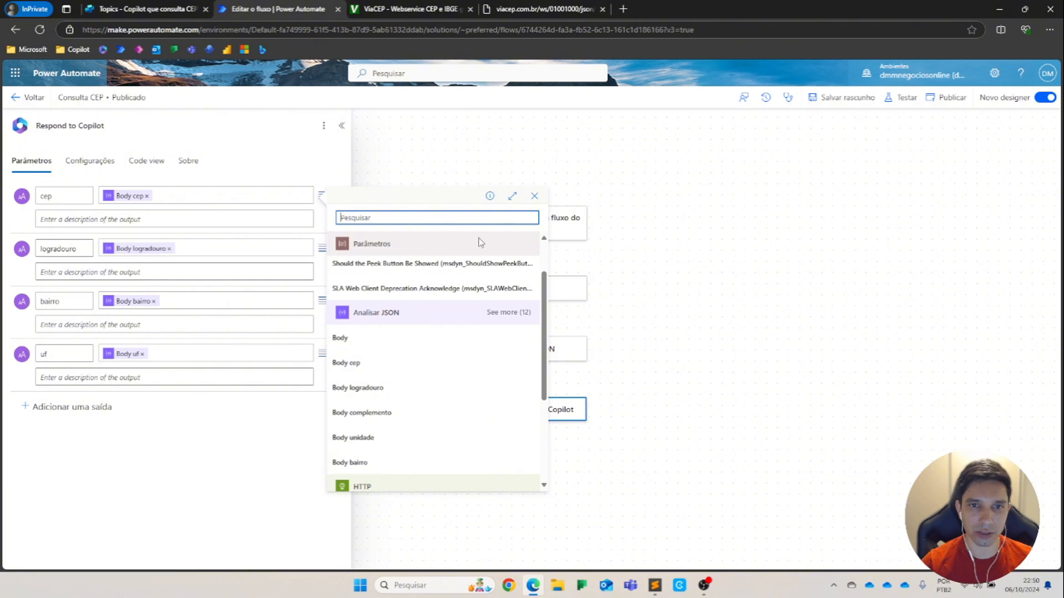
pyautogui.click(341, 126)
# - Switch back to Copilot Studio and add a generative answers node after the Consulta CEP flow action
pyautogui.click(147, 9)
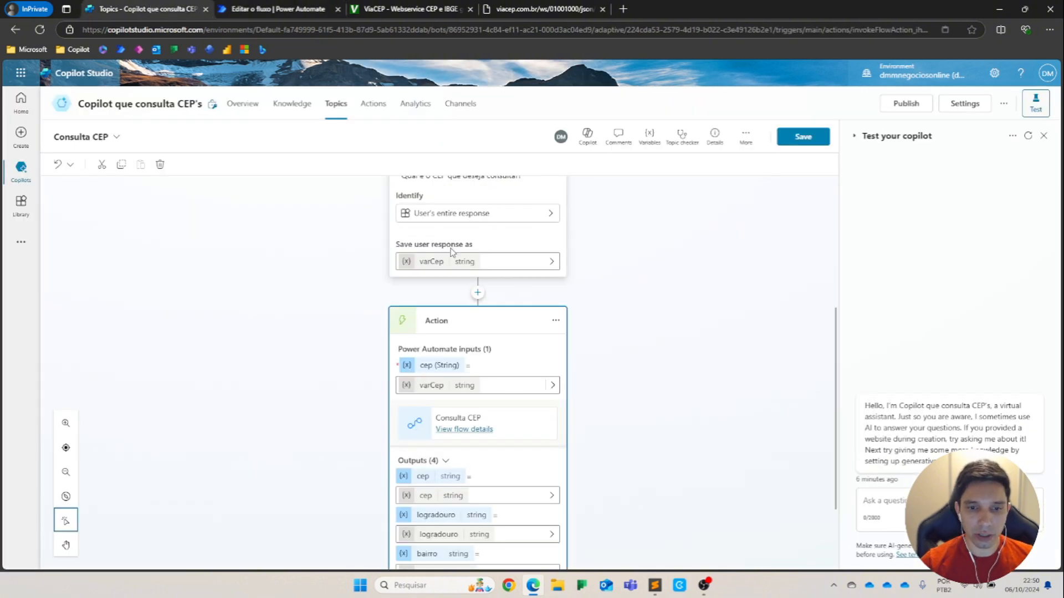
pyautogui.scroll(-2, 452, 252)
pyautogui.click(478, 533)
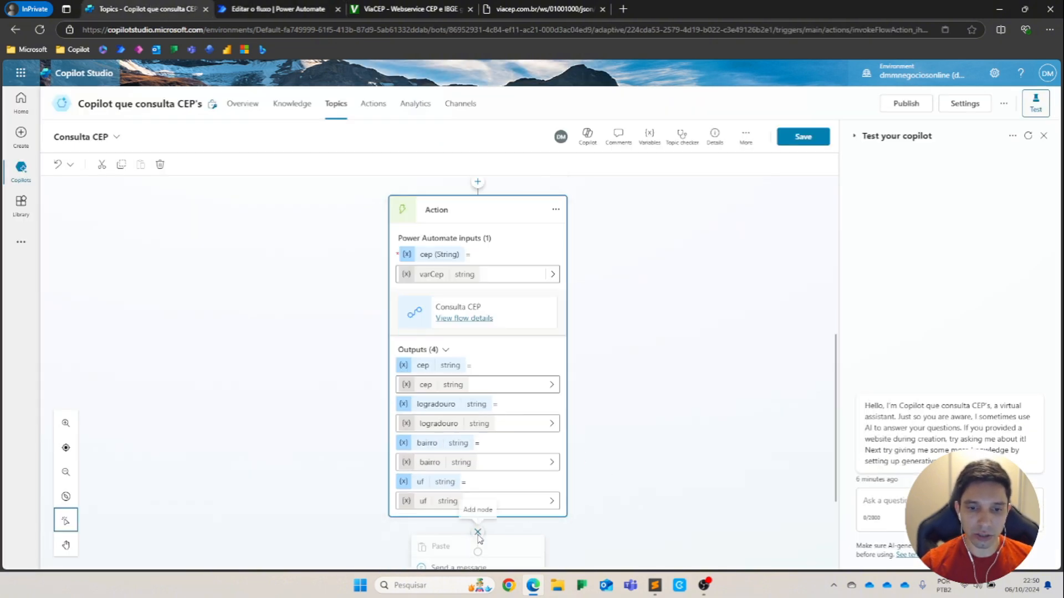
pyautogui.scroll(-3, 648, 377)
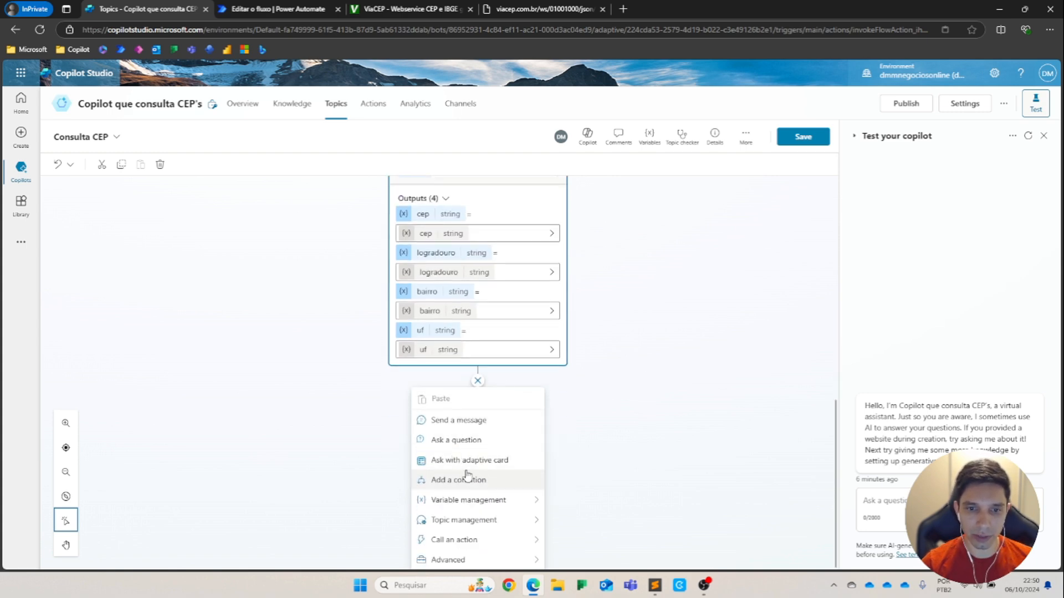
pyautogui.moveTo(504, 561)
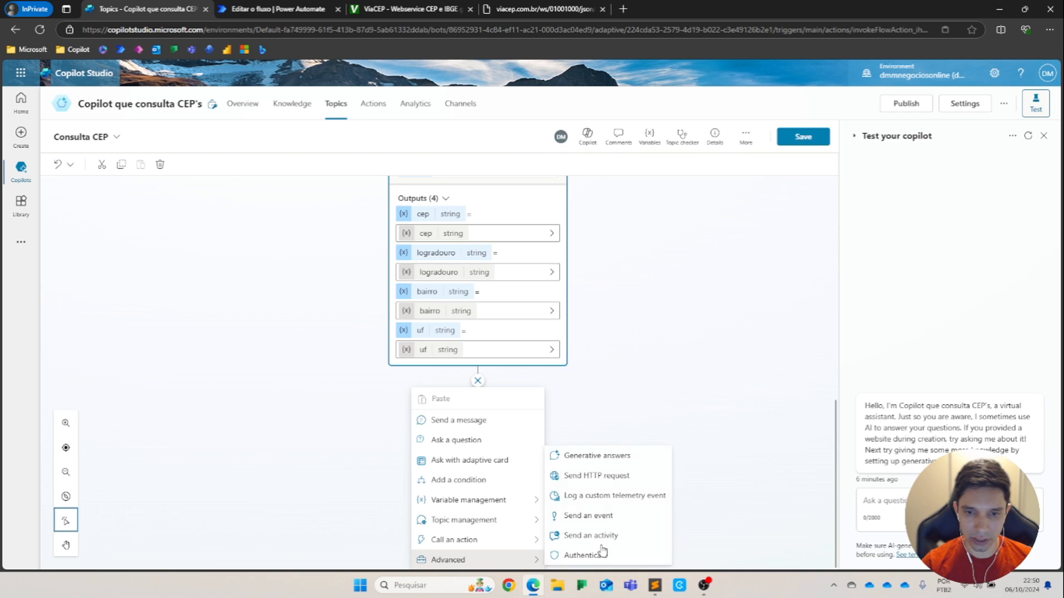
pyautogui.click(588, 466)
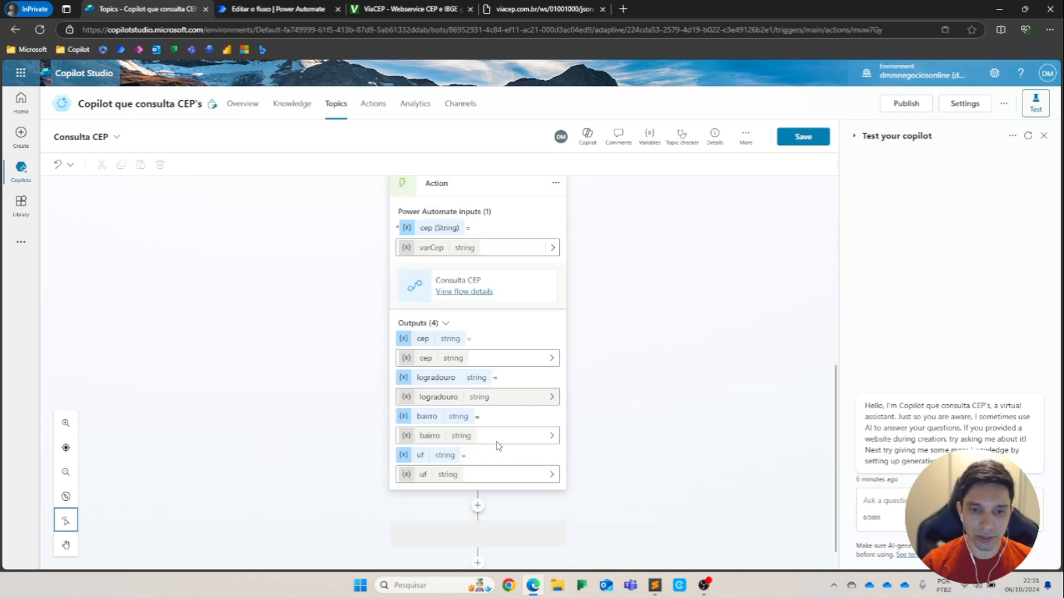
pyautogui.scroll(-1, 503, 466)
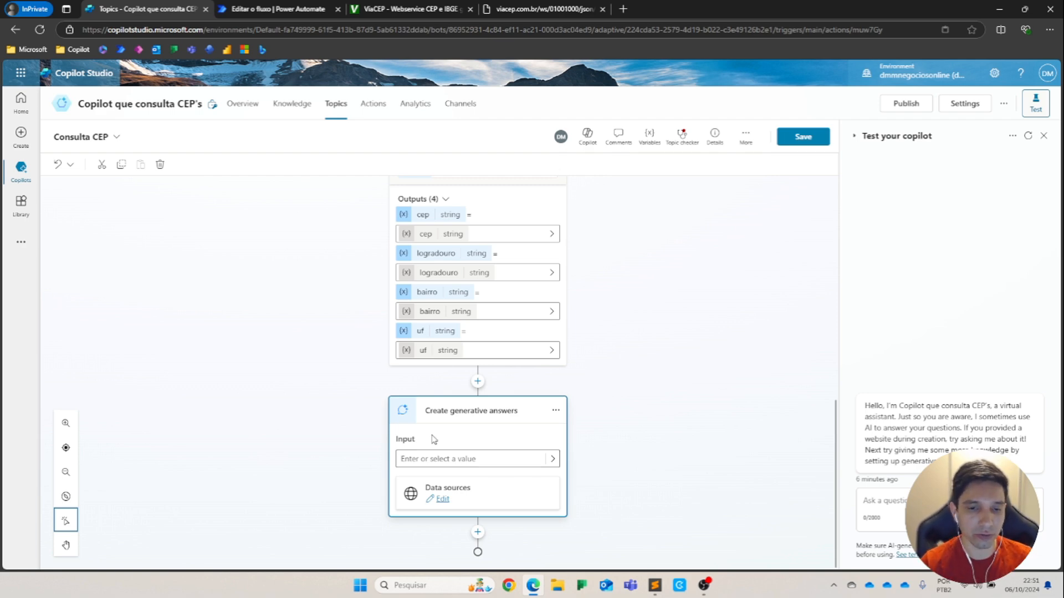
pyautogui.click(477, 532)
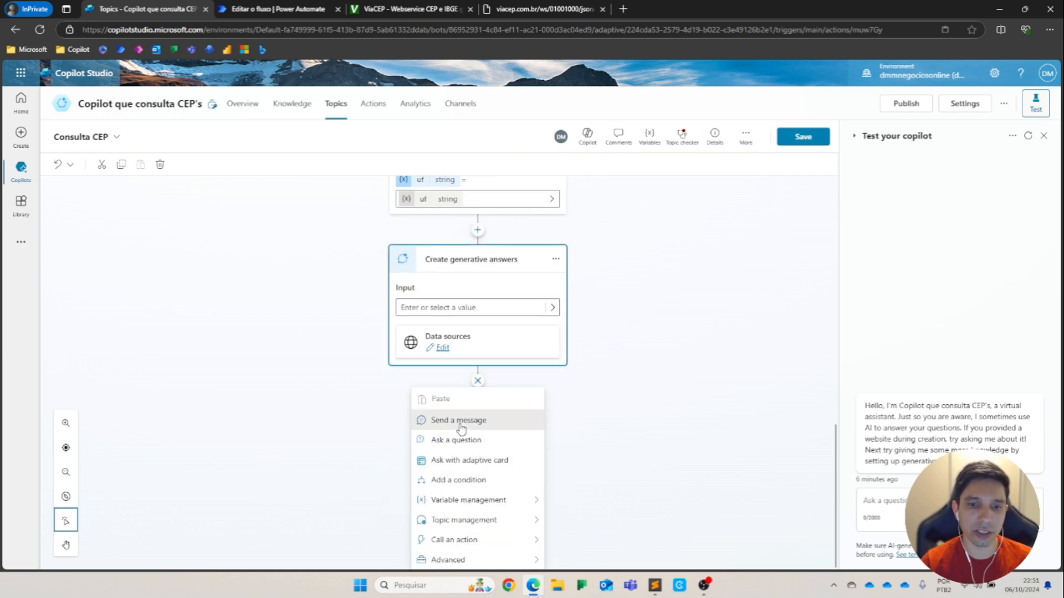
pyautogui.click(457, 423)
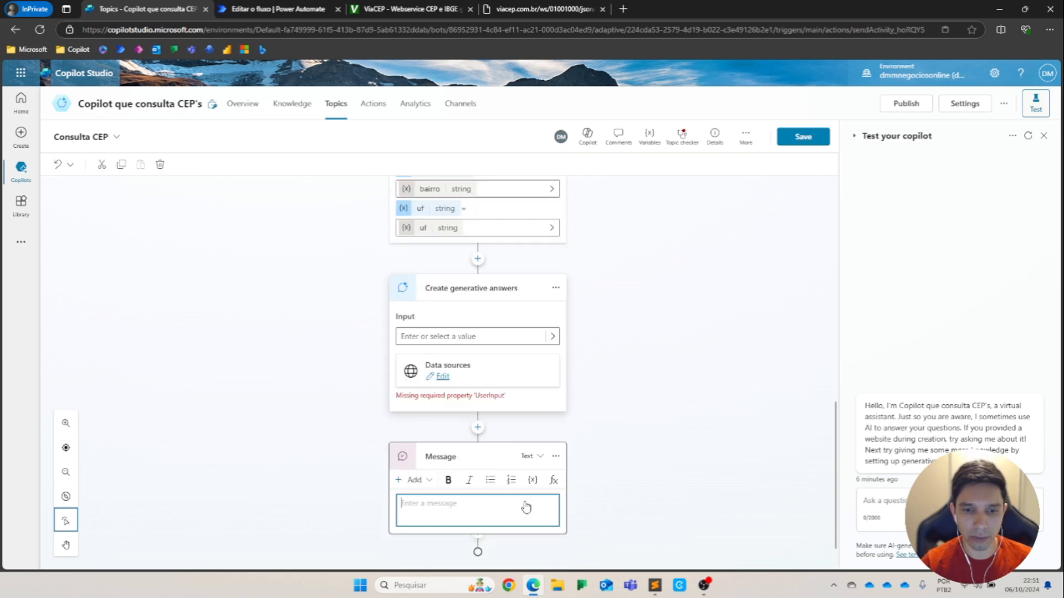
pyautogui.scroll(3, 482, 256)
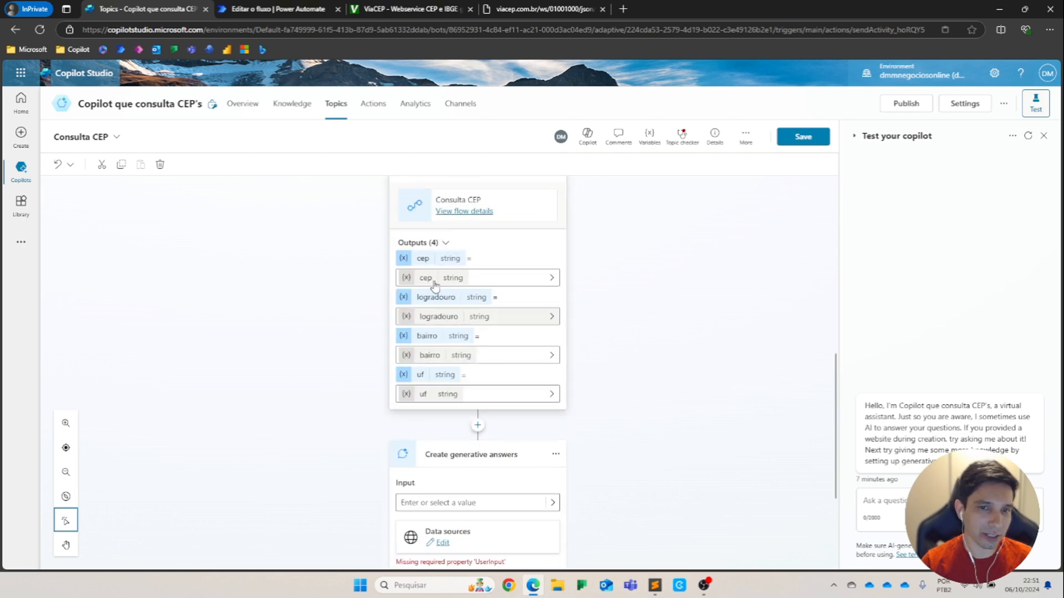
pyautogui.scroll(1, 454, 297)
pyautogui.scroll(-4, 479, 382)
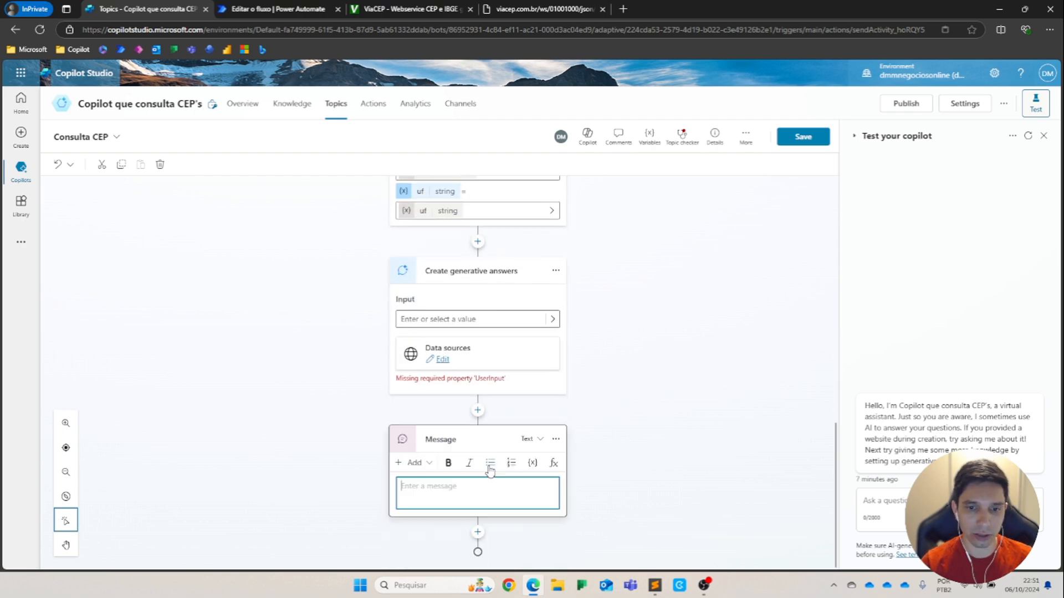
pyautogui.click(531, 465)
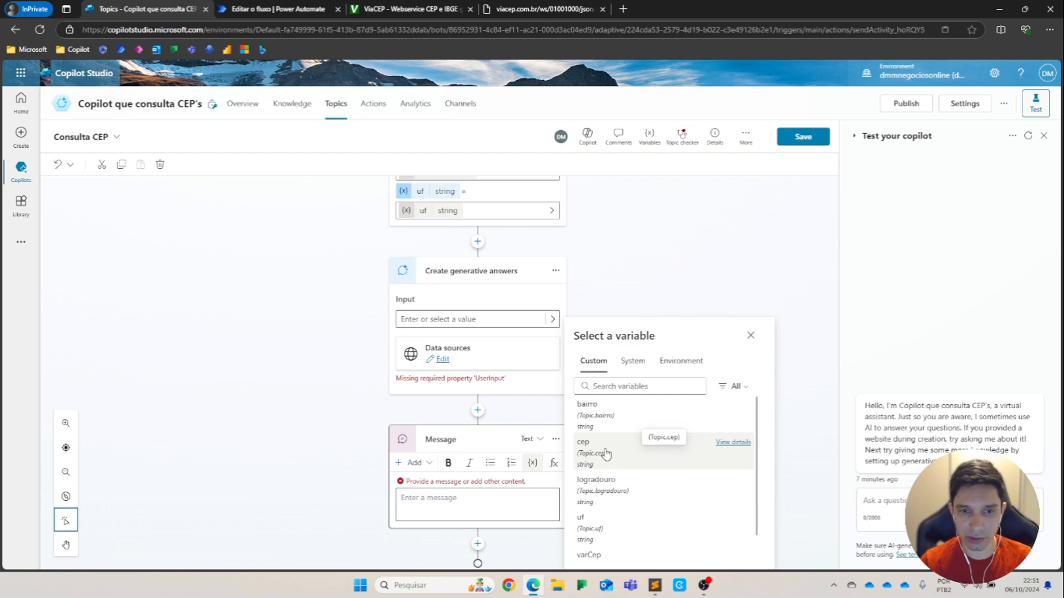
pyautogui.click(750, 336)
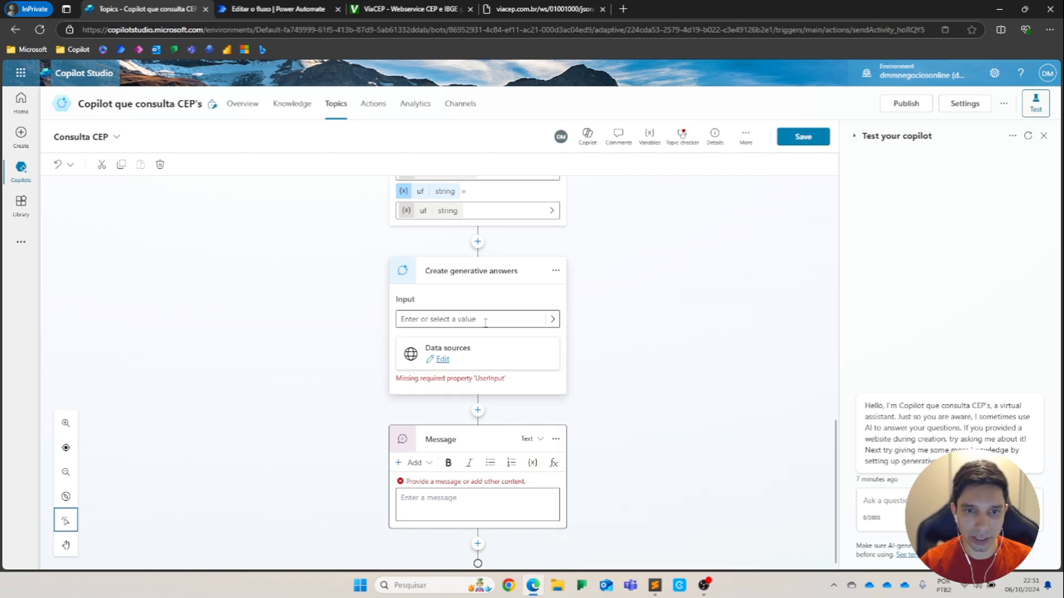
pyautogui.click(556, 440)
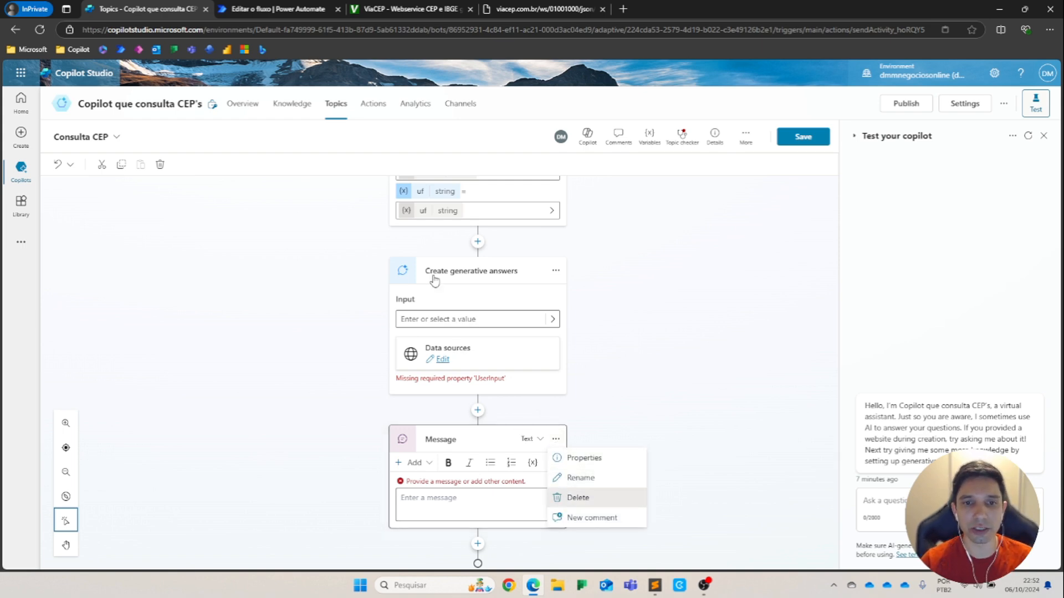
pyautogui.click(579, 499)
# - Start a formula for the generative answers node's input with the string "Aqui abaixo estão os dados de consulta do CEP:"
pyautogui.scroll(3, 475, 295)
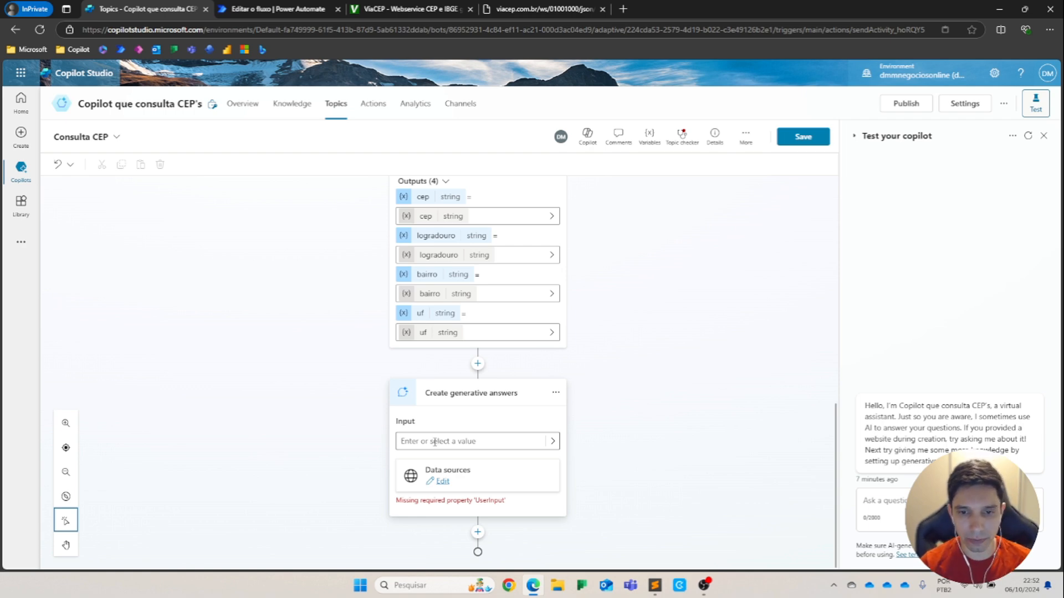
pyautogui.click(552, 441)
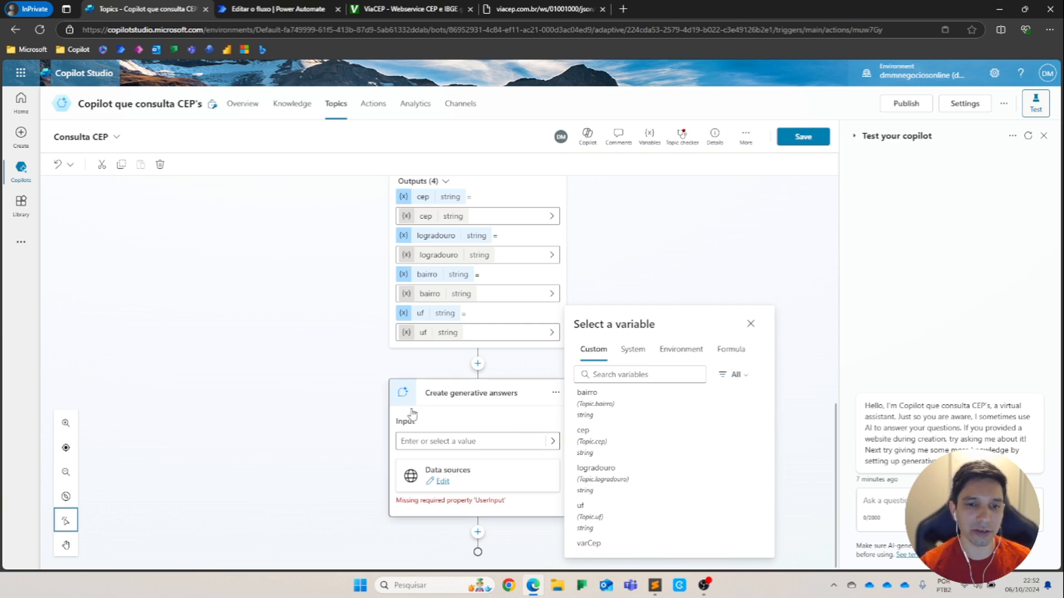
pyautogui.click(743, 359)
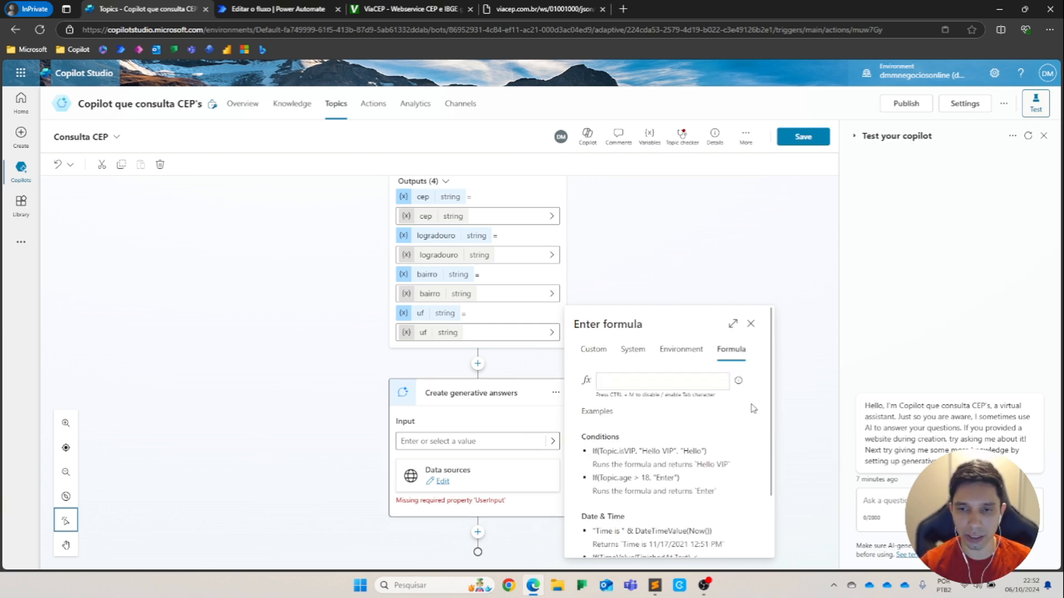
pyautogui.click(732, 324)
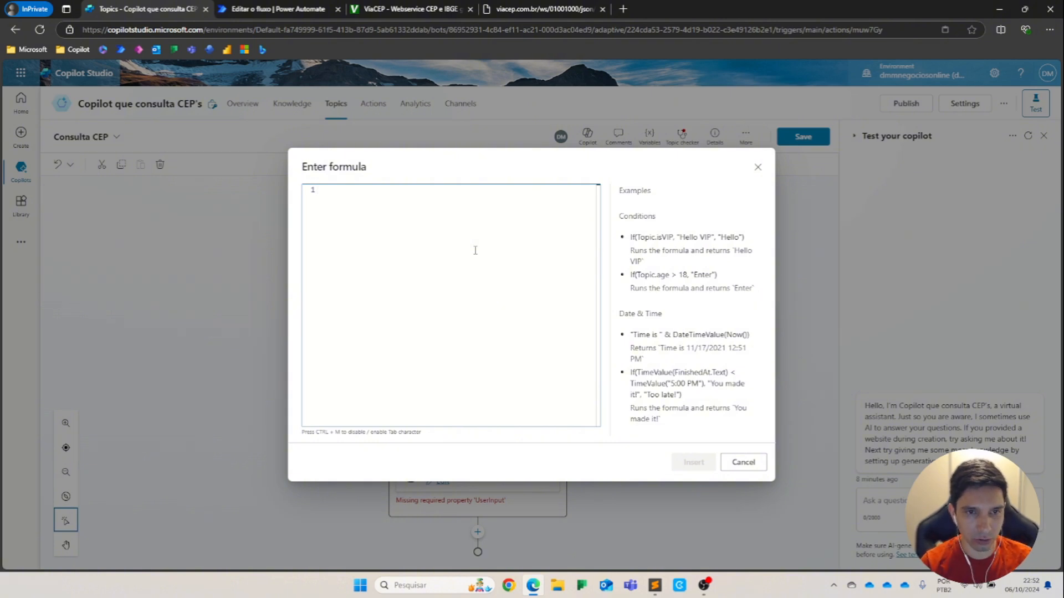
pyautogui.write('"')
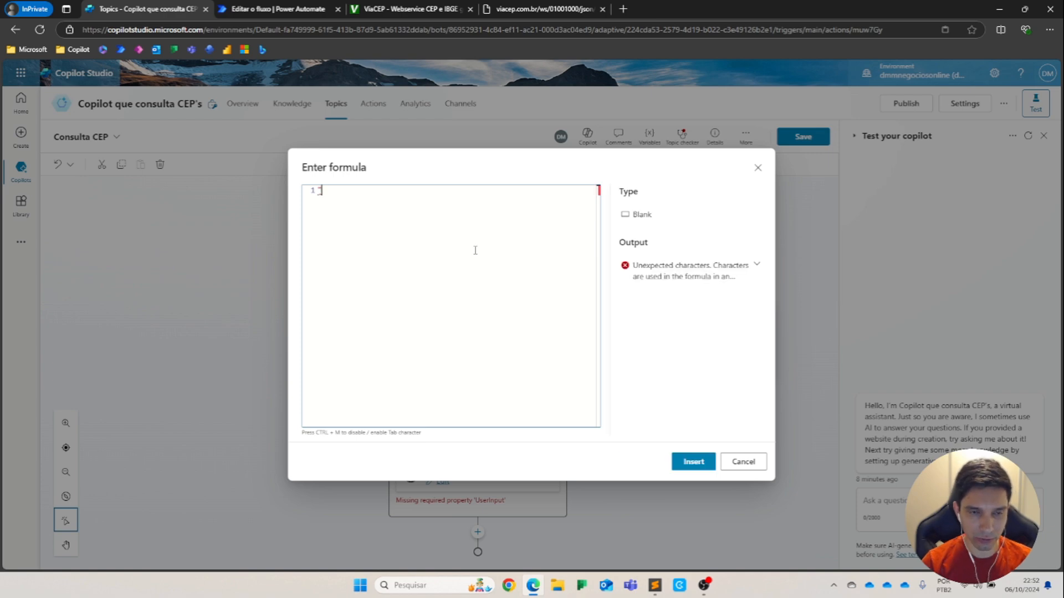
pyautogui.write('A')
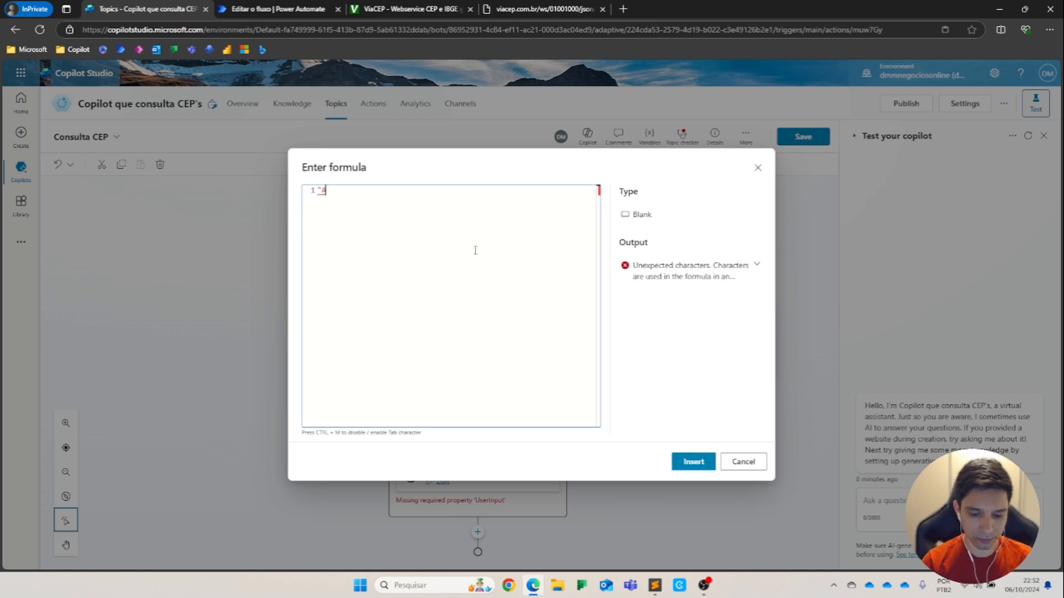
pyautogui.write('qui abaixo estão os da')
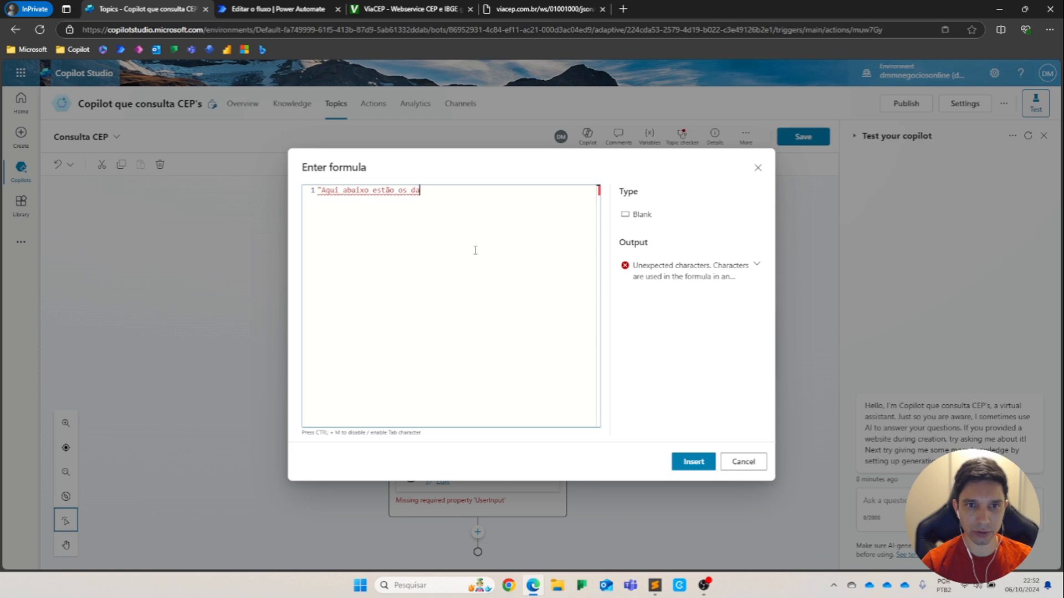
pyautogui.write('dos de consulta do ')
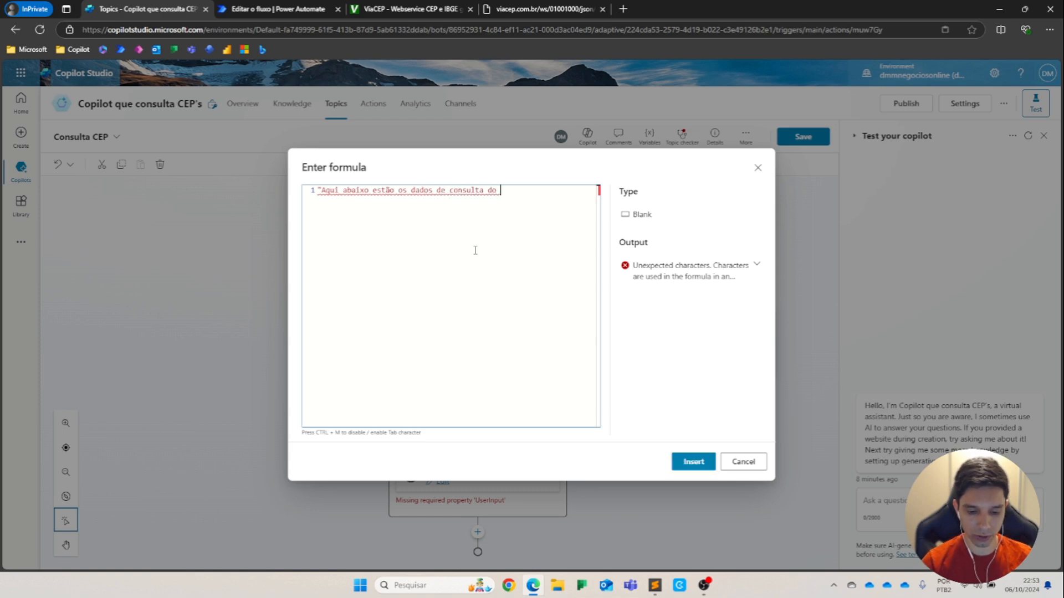
pyautogui.write('CEP"')
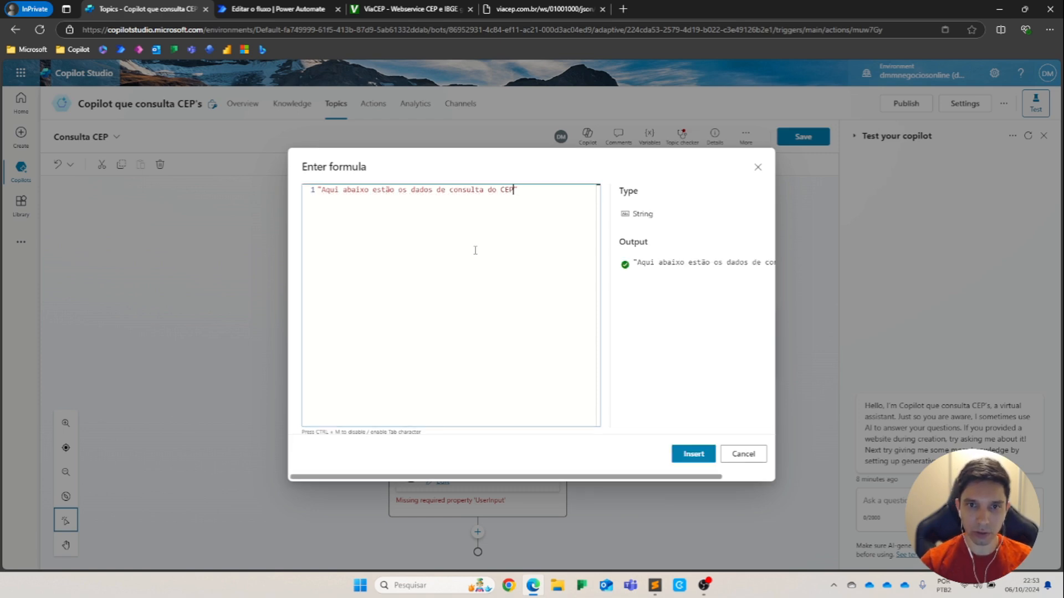
pyautogui.write(':')
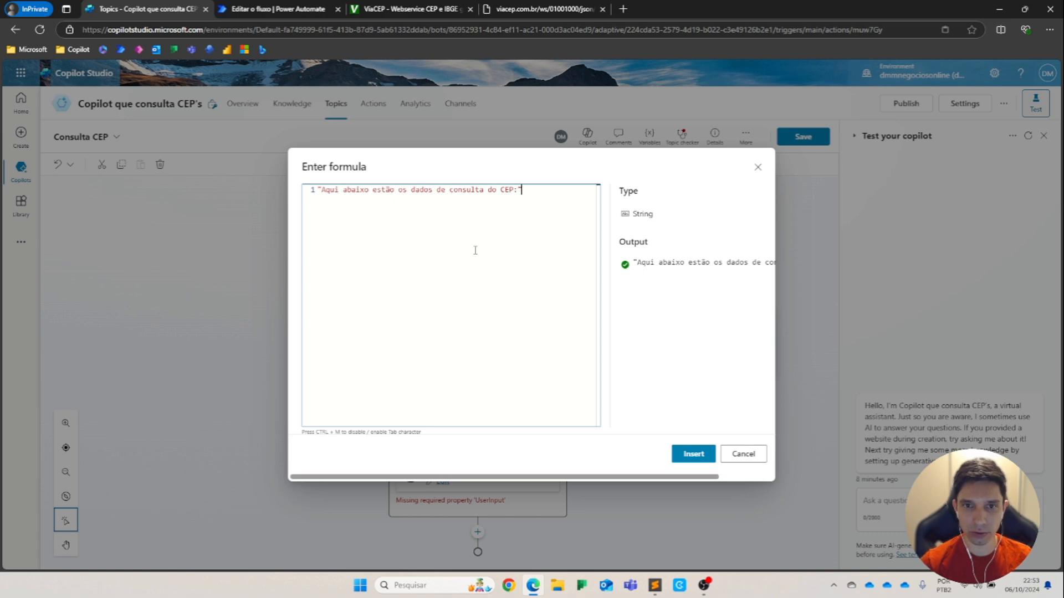
# - Remove the word "abaixo" from the formula's opening string so it reads "Aqui estão os dados de consulta do CEP:"
pyautogui.doubleClick(355, 190)
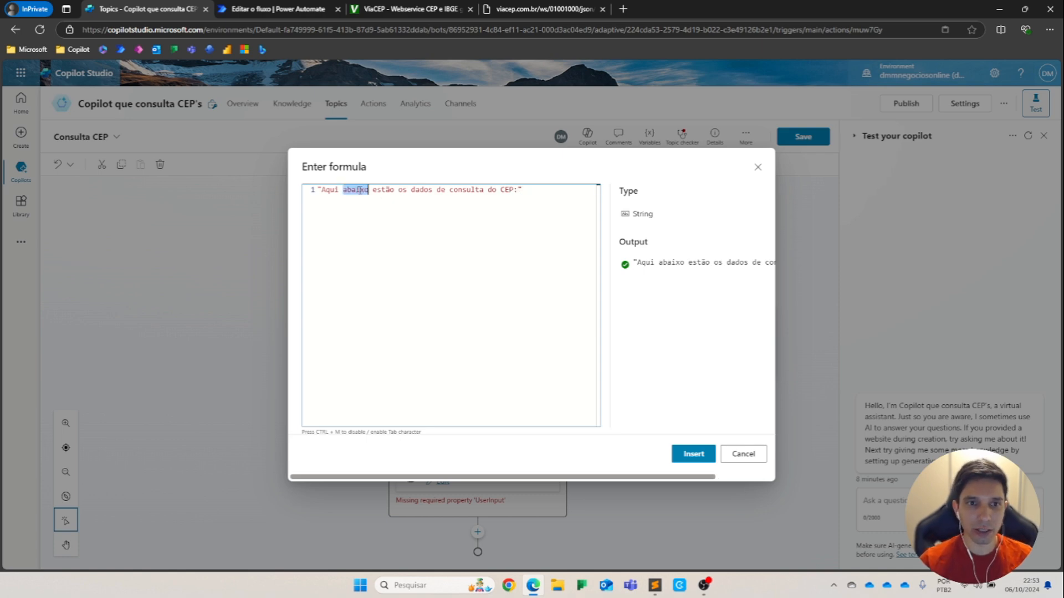
pyautogui.press('BackSpace')
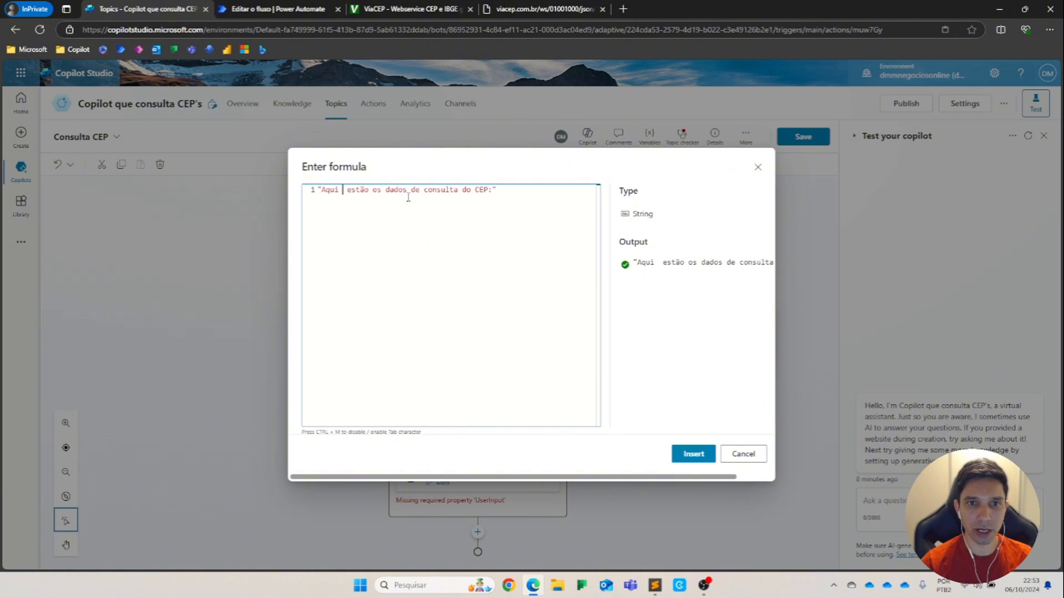
pyautogui.press('BackSpace')
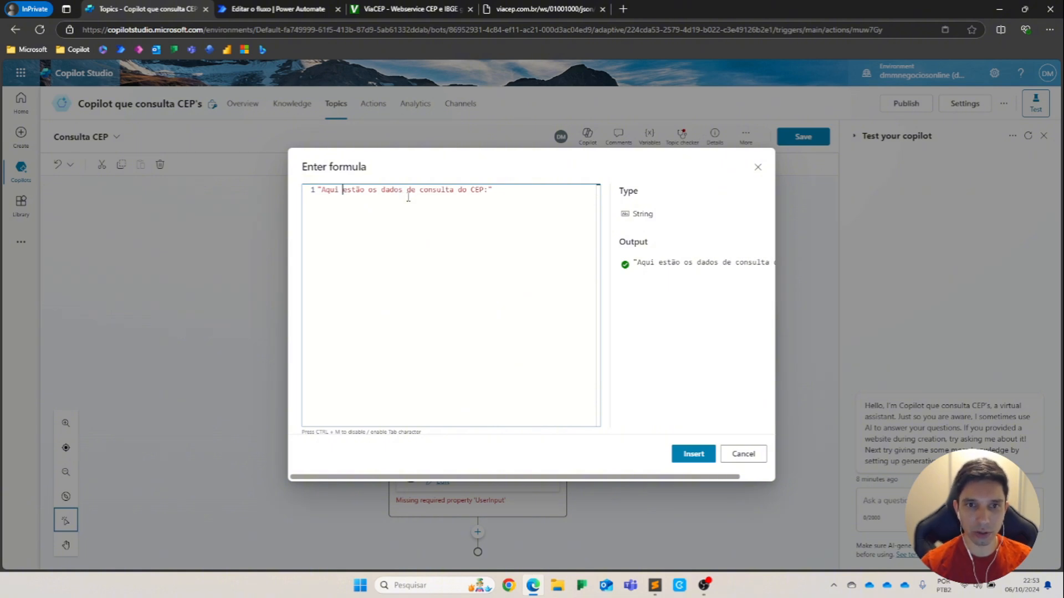
# - Add a trailing space inside the opening string and concatenate the label "CEP: " with the & operator, followed by another &
pyautogui.click(515, 195)
pyautogui.write('&')
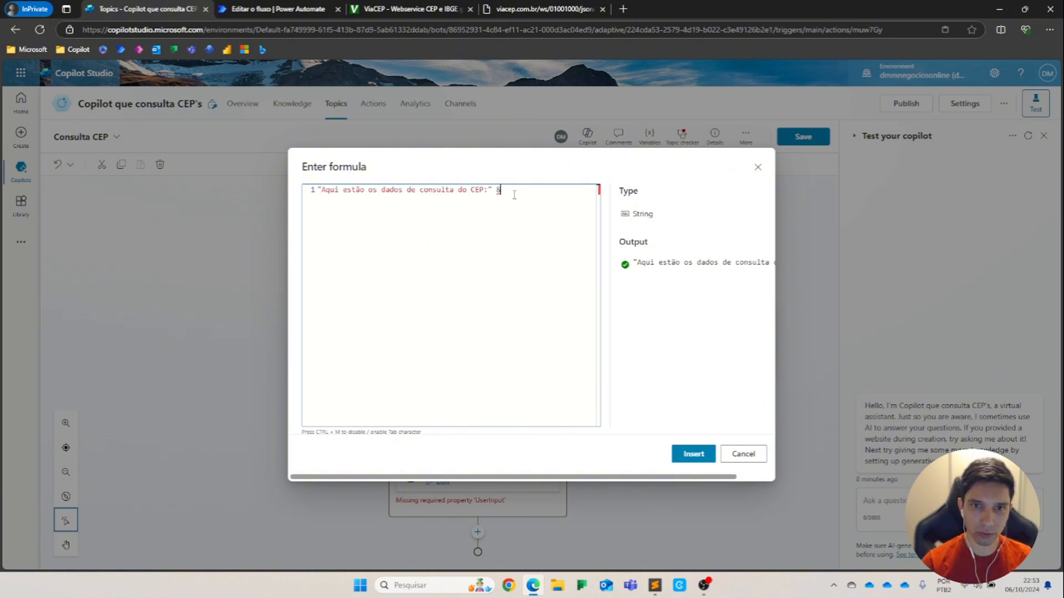
pyautogui.press('Right')
pyautogui.press('Right')
pyautogui.press('Right')
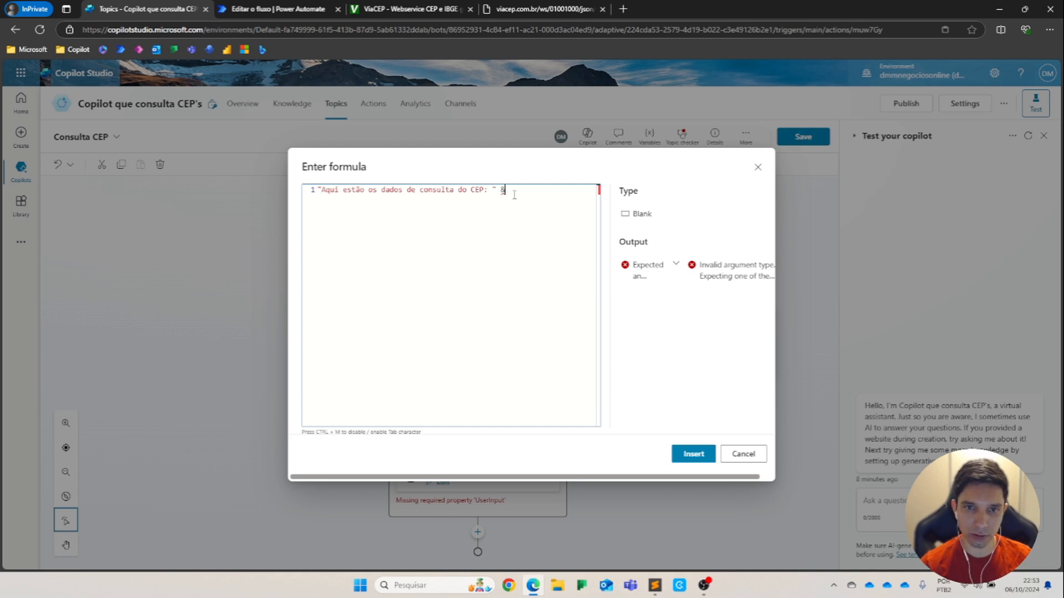
pyautogui.write('"')
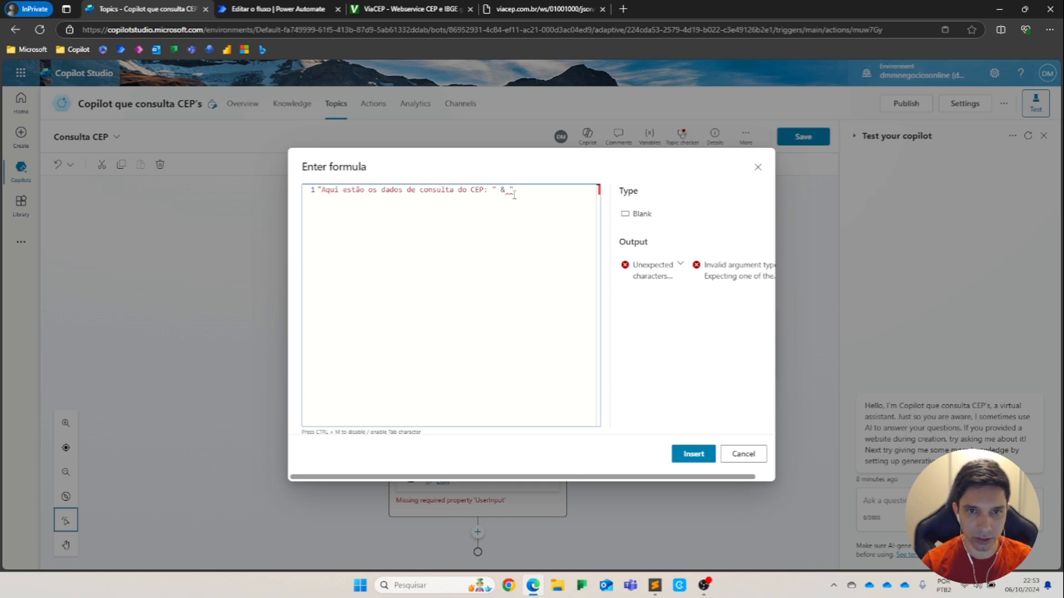
pyautogui.write('CEP')
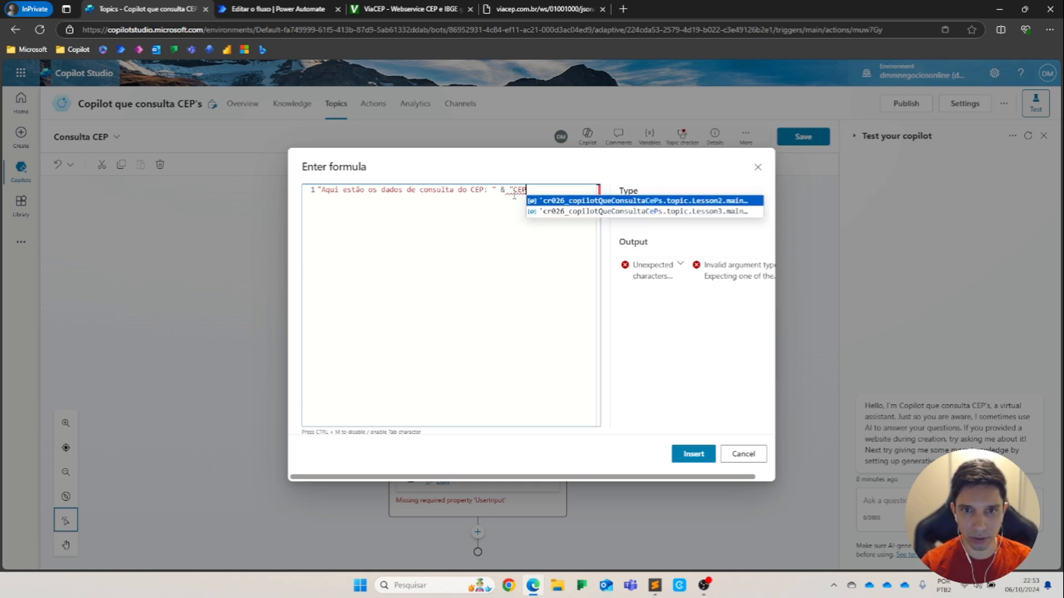
pyautogui.write(': " & ')
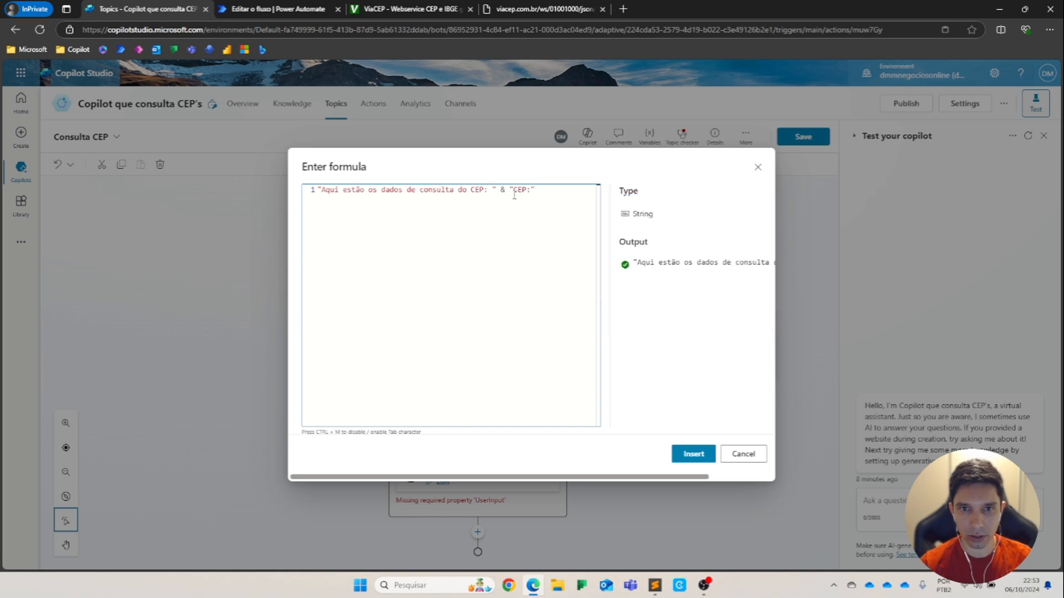
pyautogui.write('"CEP: " & ')
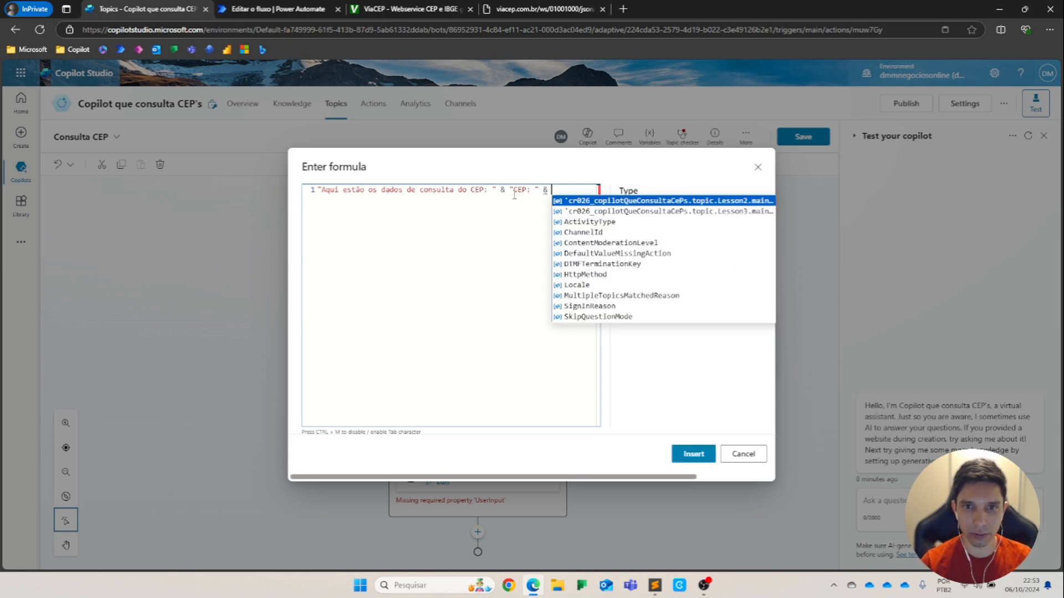
# - Complete the concatenation with the topic's cep variable, Topic.cep, after the "CEP: " label
pyautogui.write('top')
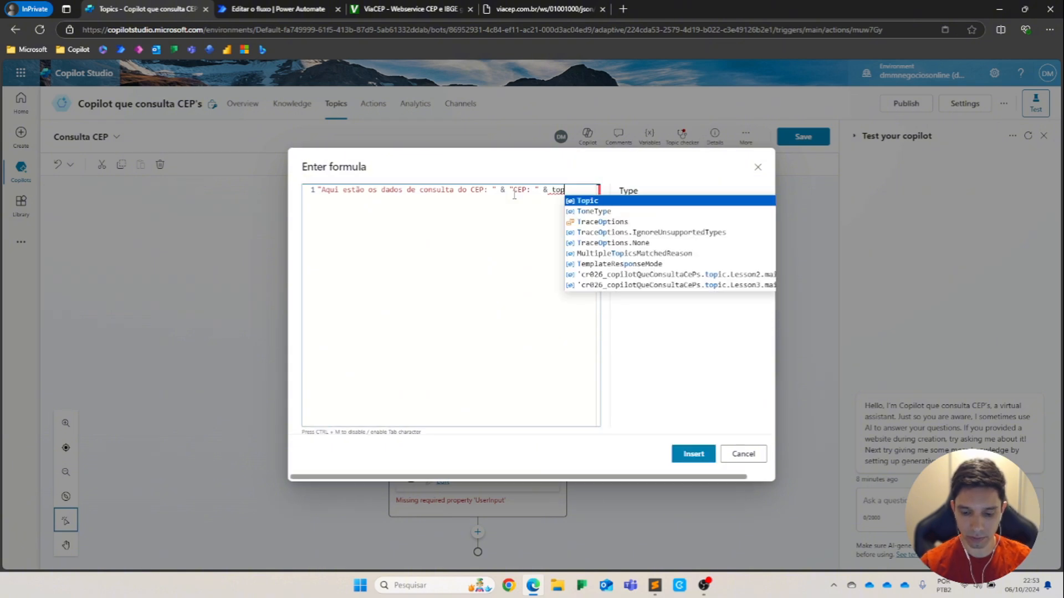
pyautogui.press('Tab')
pyautogui.write('.')
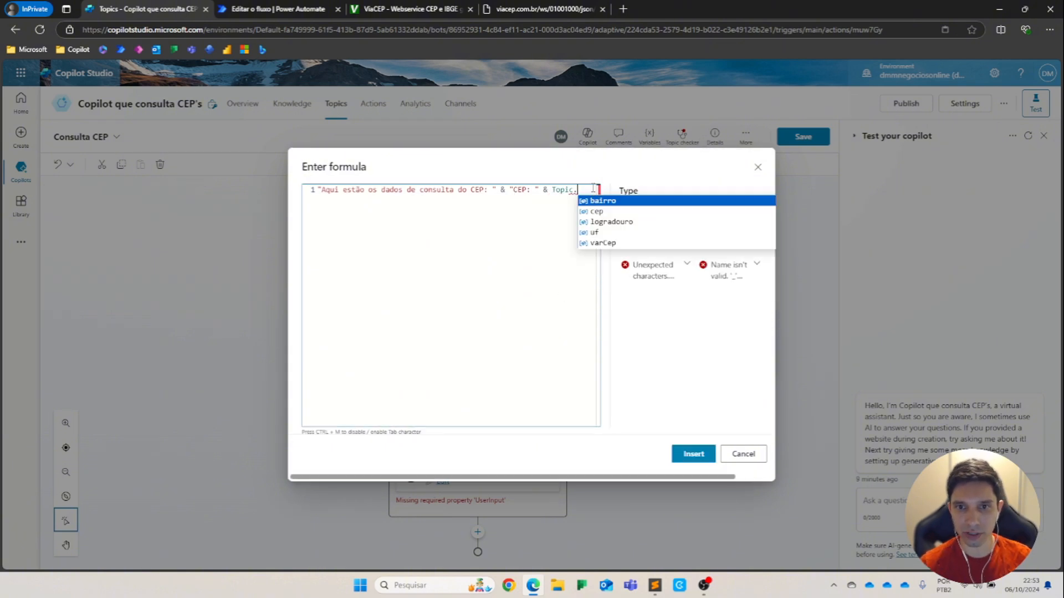
pyautogui.click(605, 212)
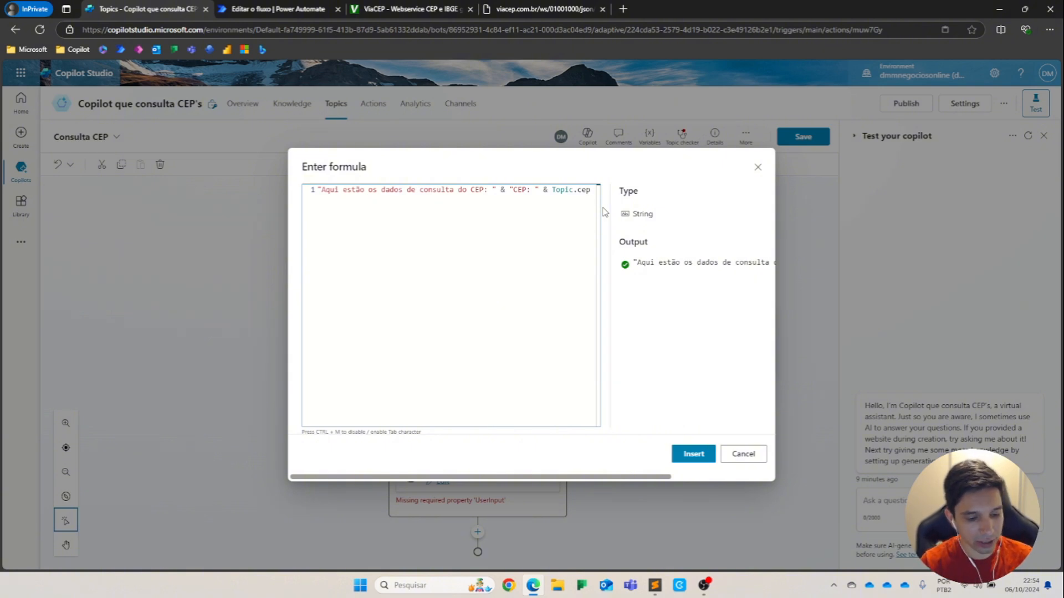
# - Append to the formula "Escreva uma resposta animada e ainda escreva um ponto turístico de sua escolha da cidade que esse CEP faz parte."
pyautogui.write('& "Es')
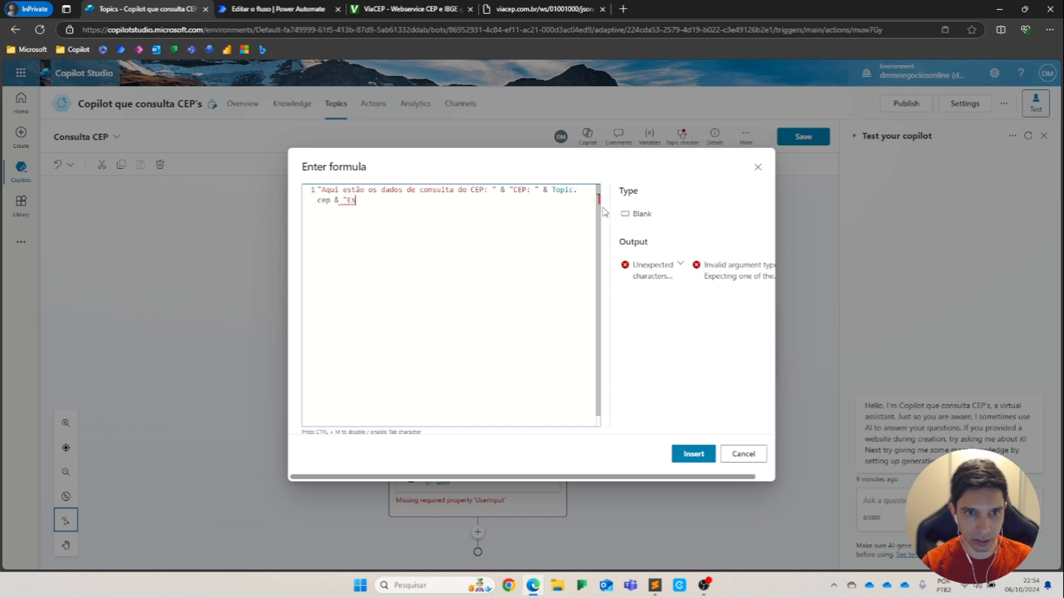
pyautogui.write('creva um')
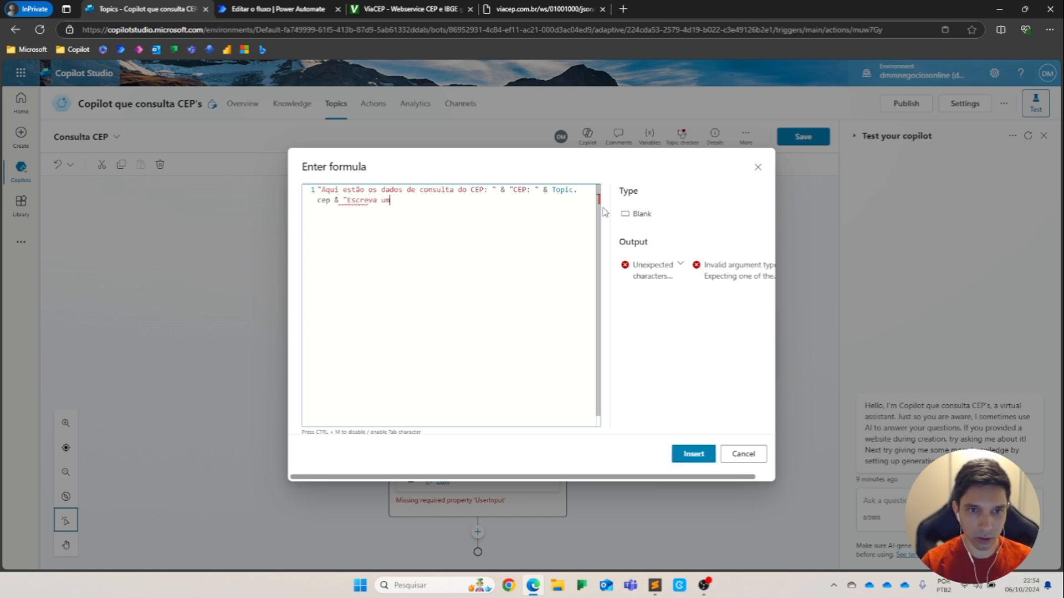
pyautogui.write('a resposta')
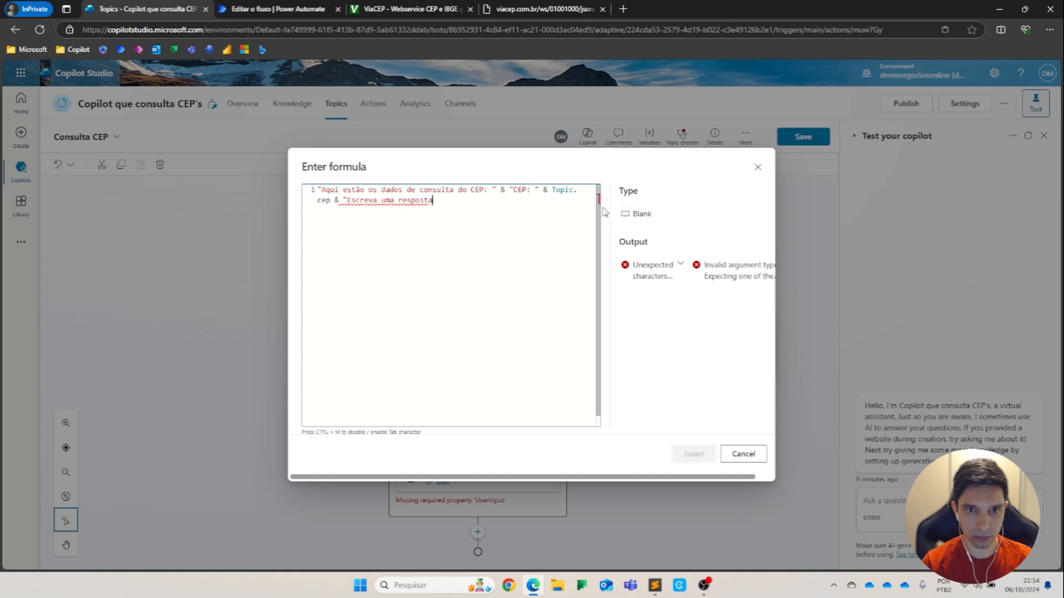
pyautogui.write(' animada e ainda ')
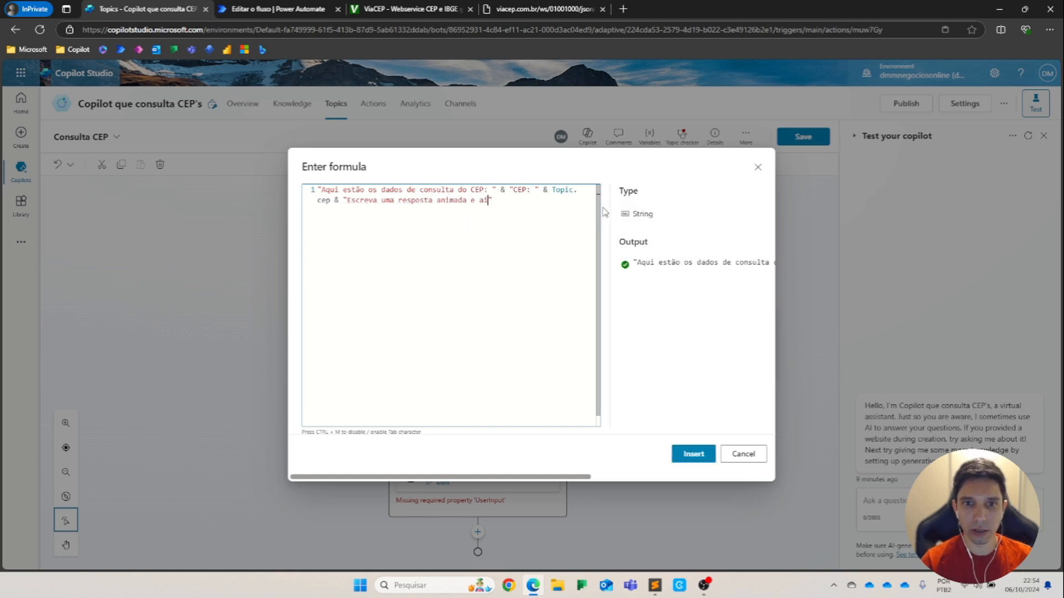
pyautogui.write('escre')
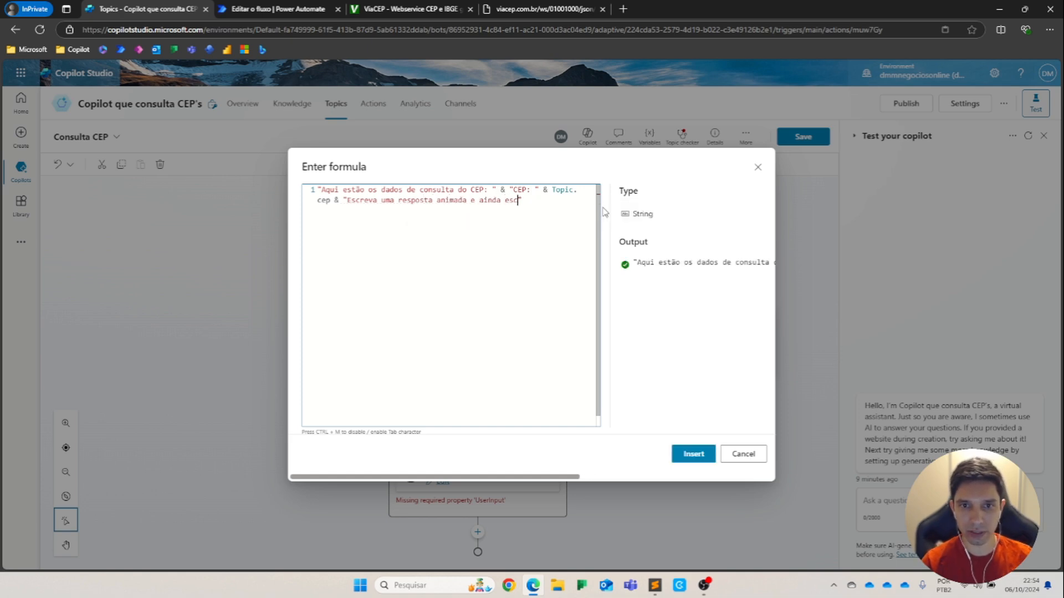
pyautogui.write('va um ponto t')
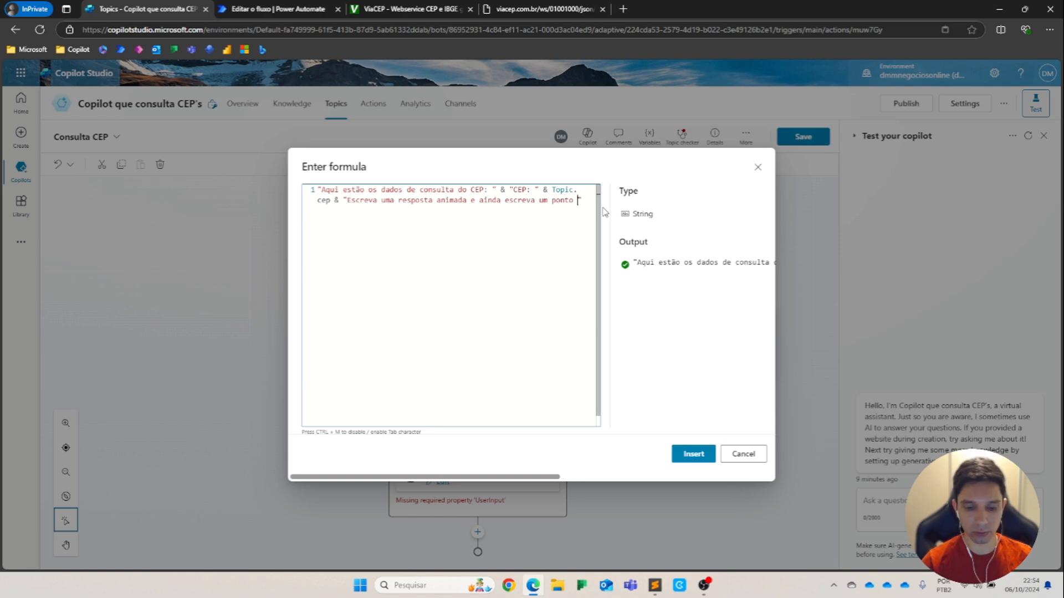
pyautogui.write('uristico de s')
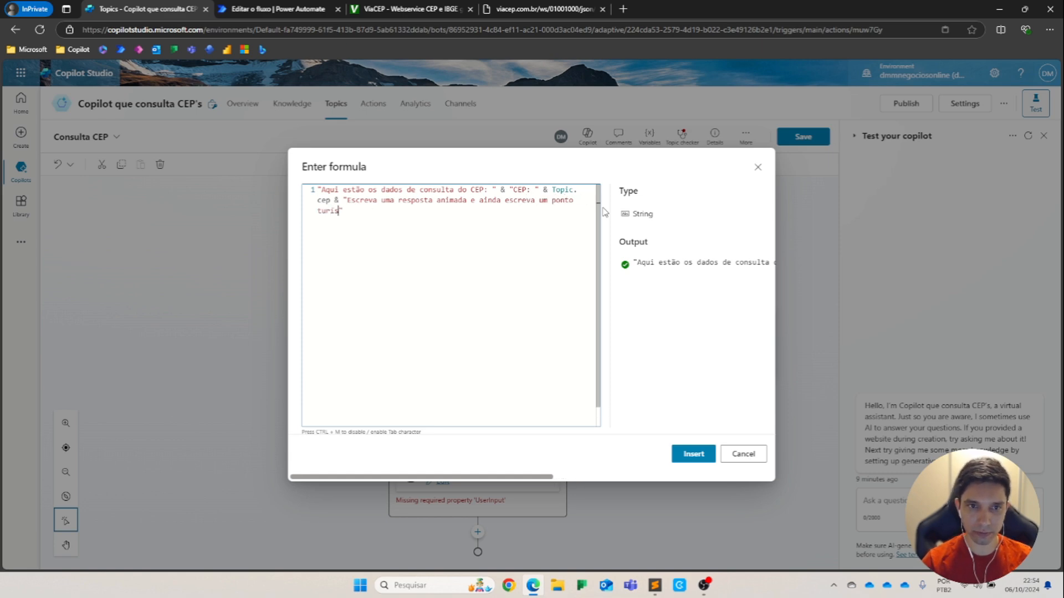
pyautogui.write('ua escolha da cidad')
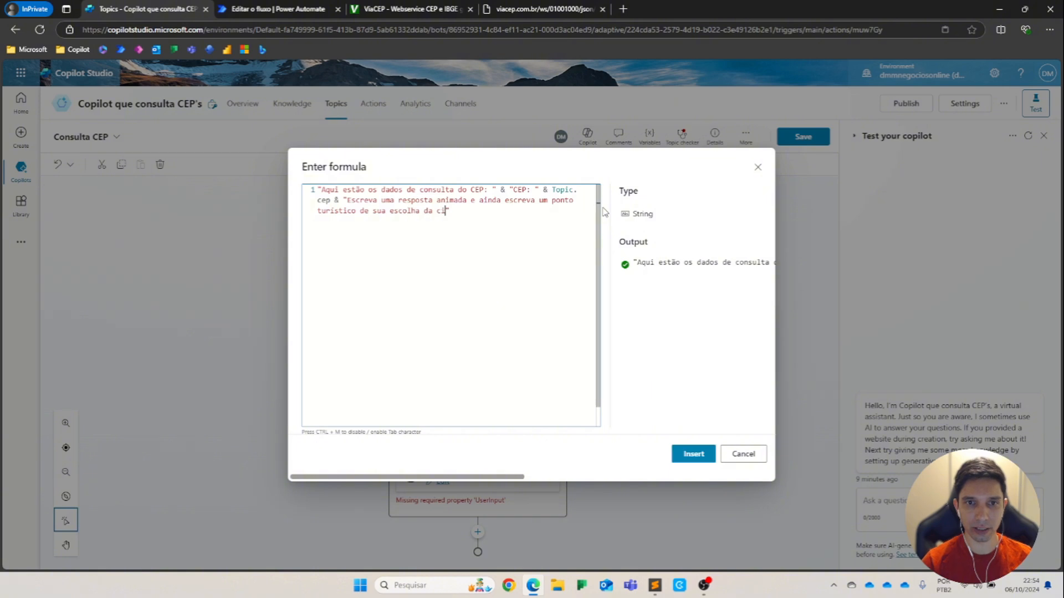
pyautogui.write('e que esse ')
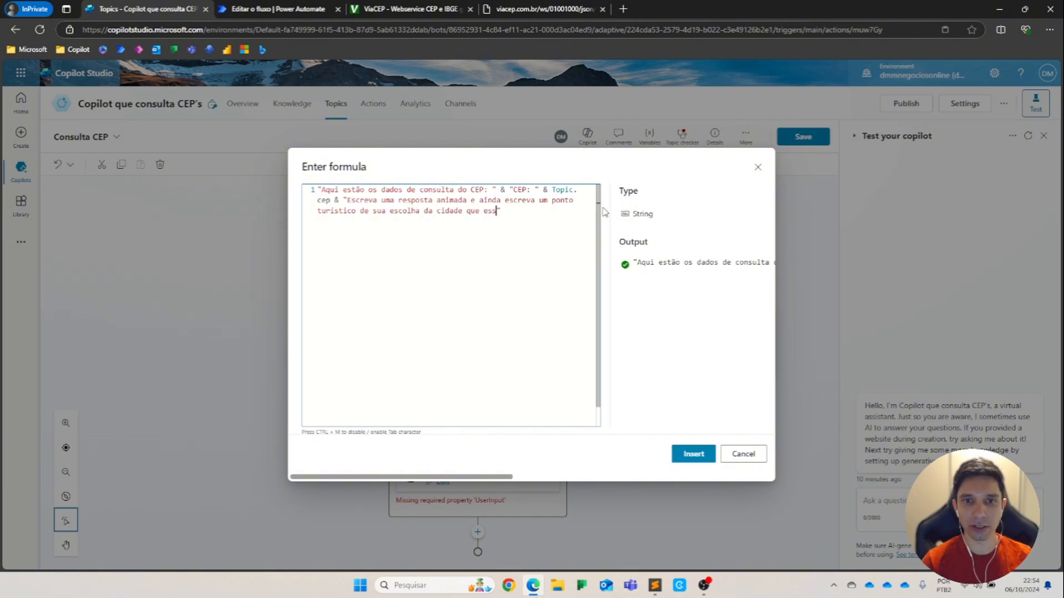
pyautogui.write('CEP p')
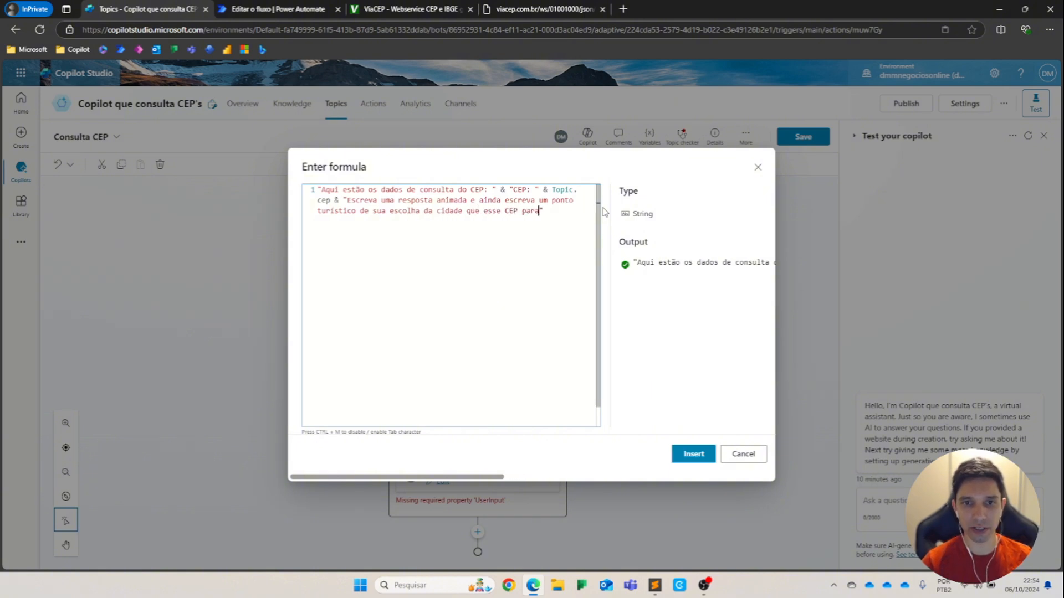
pyautogui.press('BackSpace')
pyautogui.write('faz parte.')
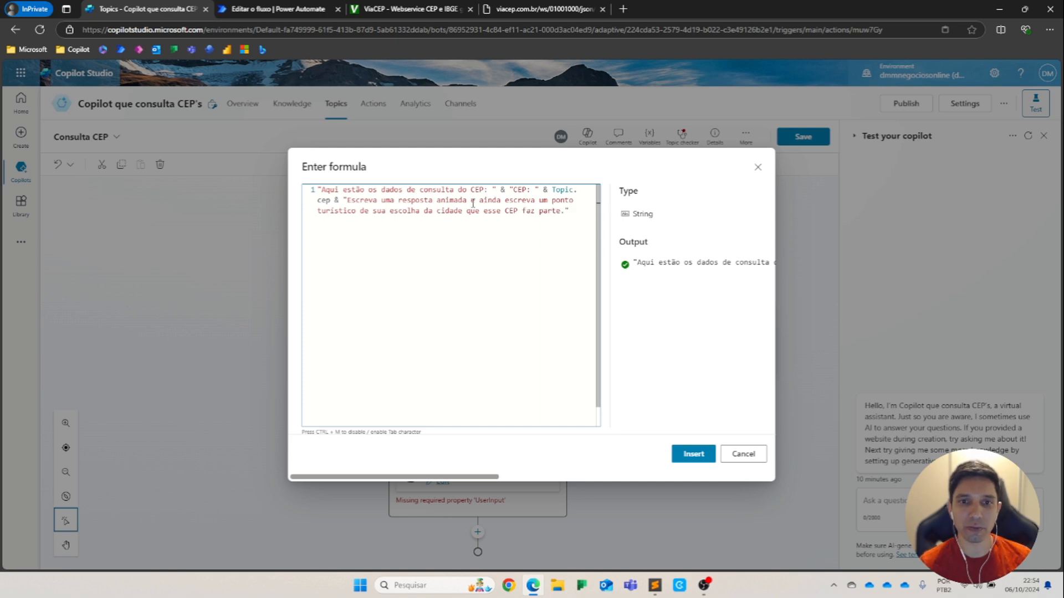
# - Add "informando qual é o cep qual é a cidade" after "animada" and insert the formula as the generative answers input
pyautogui.doubleClick(451, 200)
pyautogui.click(469, 199)
pyautogui.write('infor')
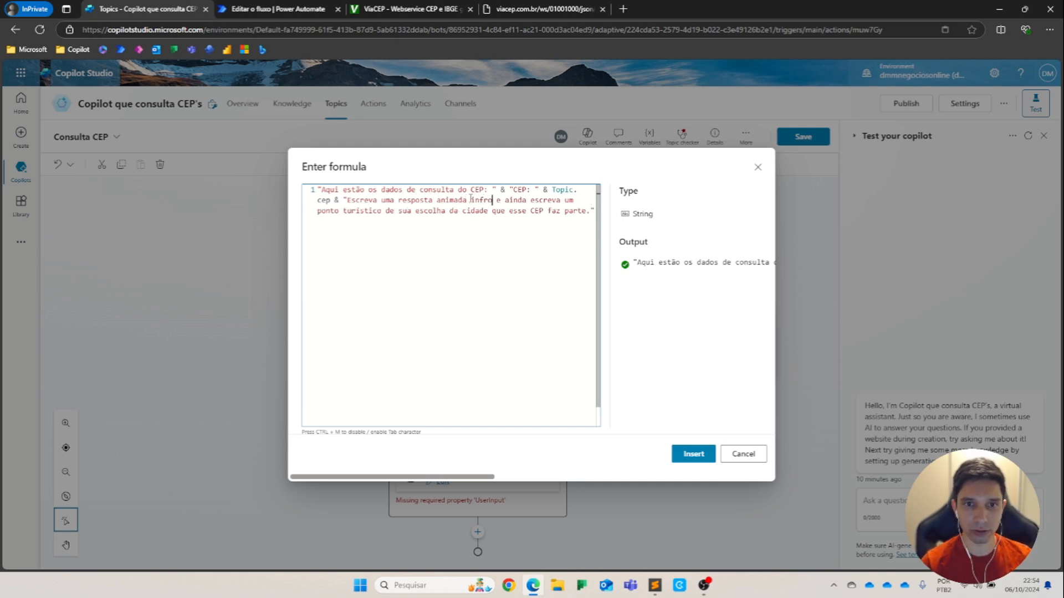
pyautogui.write('mando qual')
pyautogui.write('o cep qual é ')
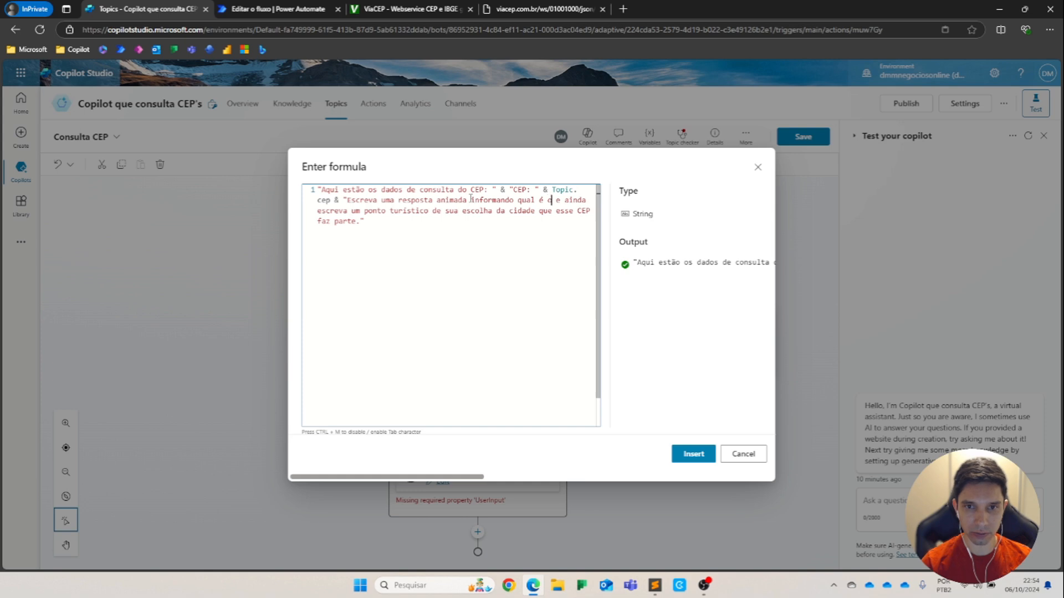
pyautogui.write('a cidade')
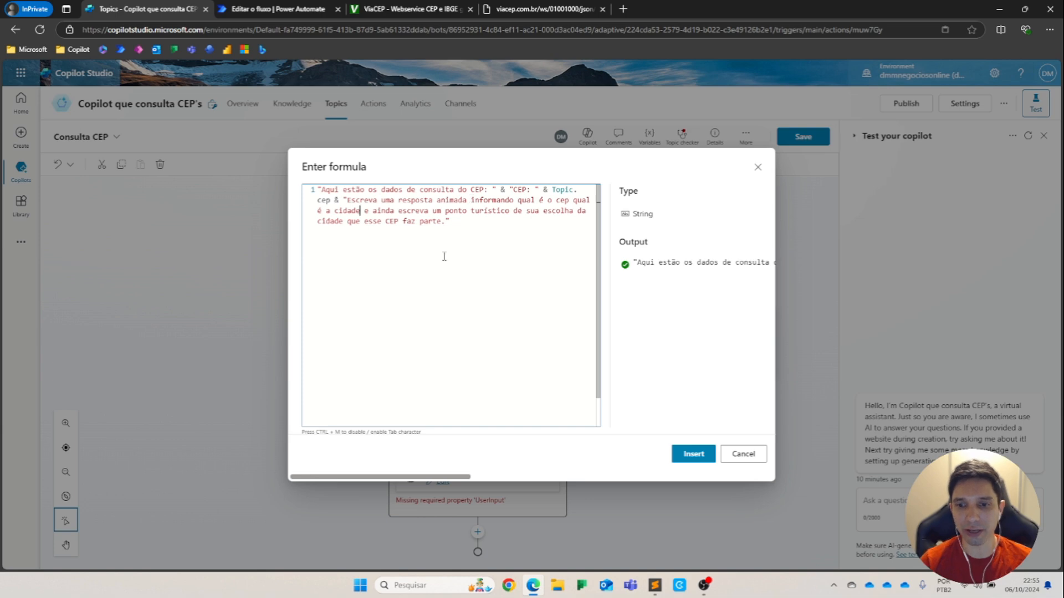
pyautogui.click(702, 458)
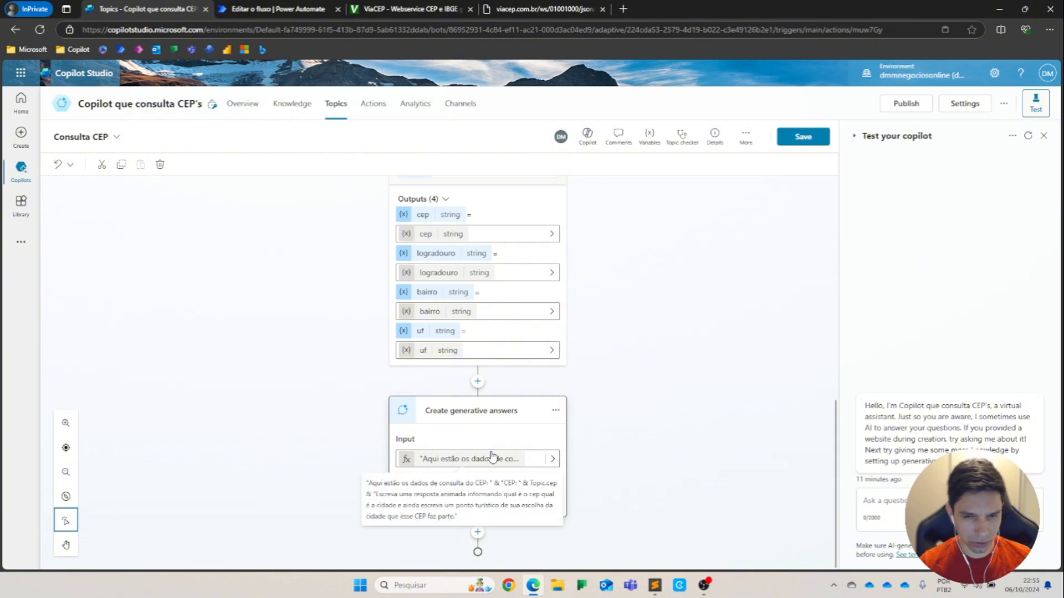
# - Review the nodes of the Consulta CEP topic and save it
pyautogui.click(557, 413)
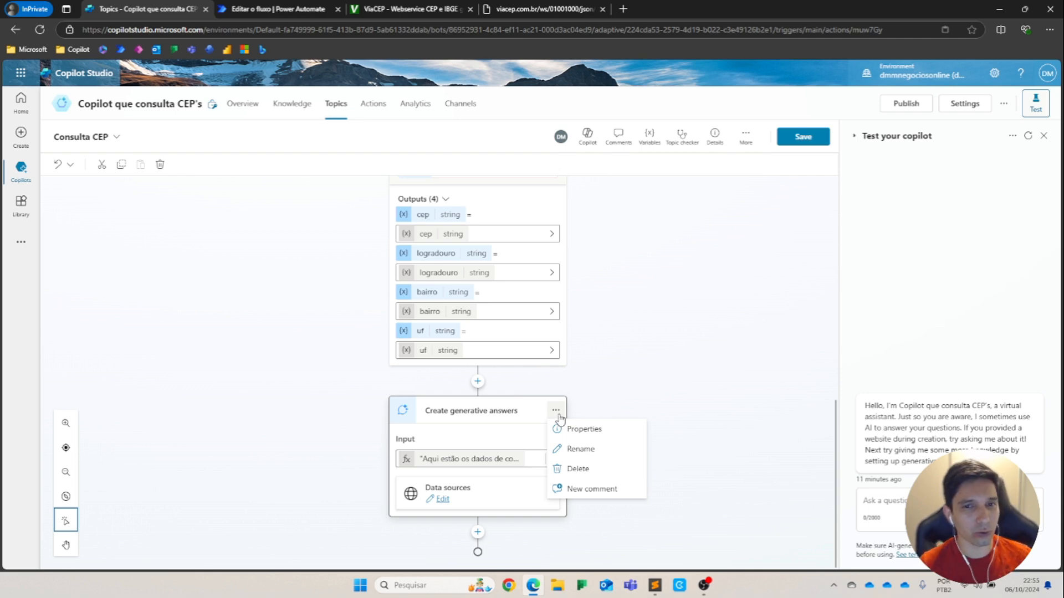
pyautogui.scroll(2, 511, 364)
pyautogui.scroll(3, 511, 364)
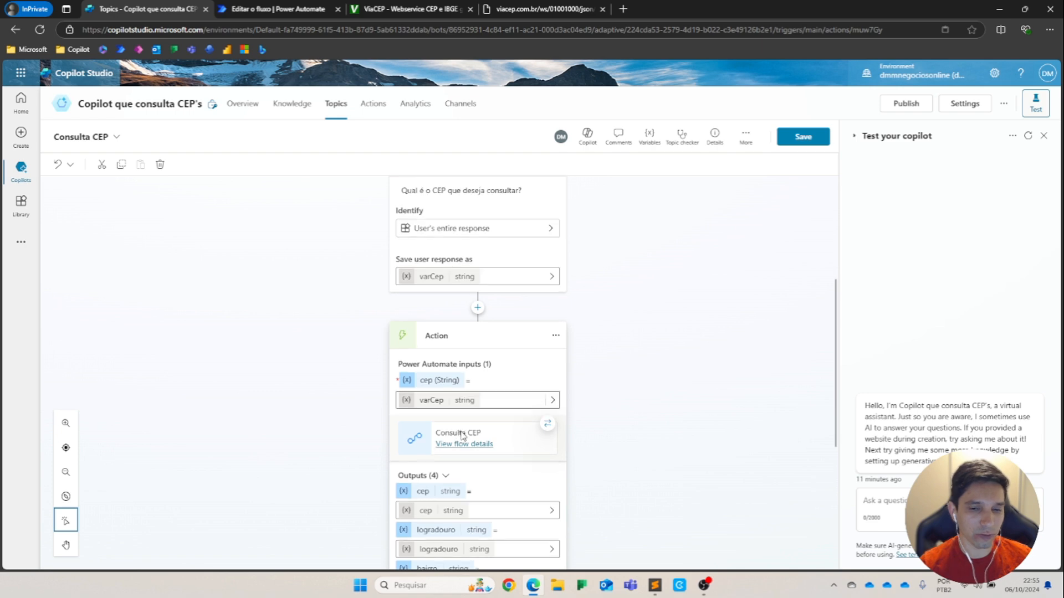
pyautogui.scroll(-5, 458, 435)
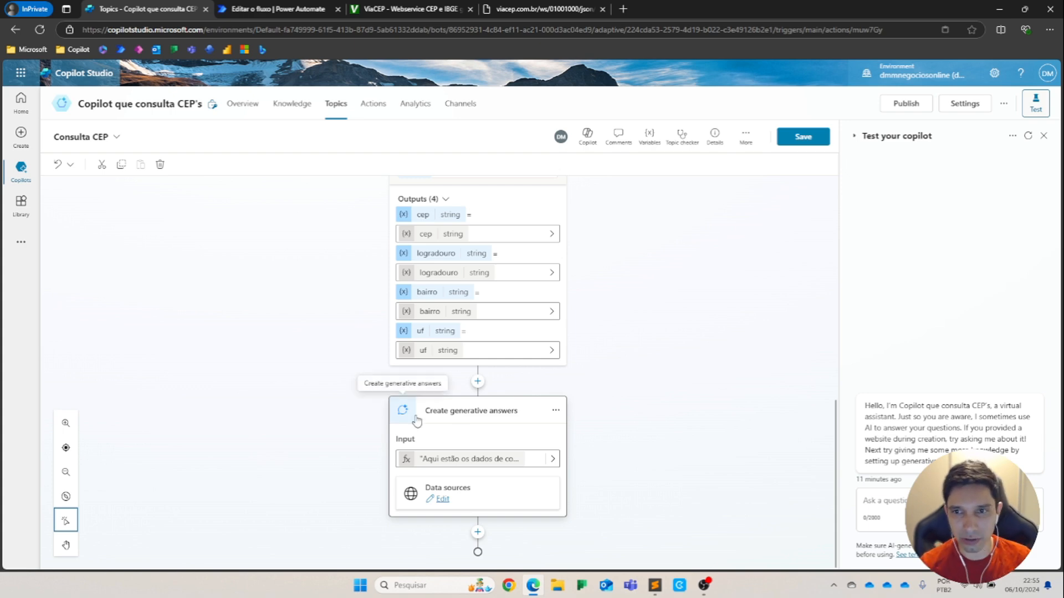
pyautogui.hotkey('ctrl', 's')
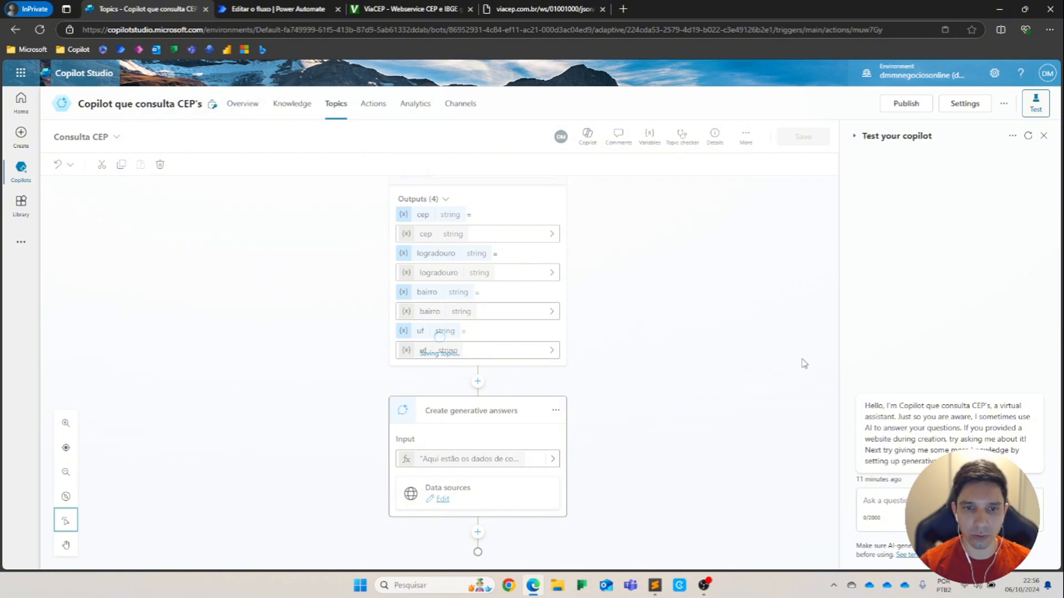
# - Review ViaCEP's JSON return format and the Power Automate flow, and restart the test conversation back in Copilot Studio
pyautogui.click(407, 14)
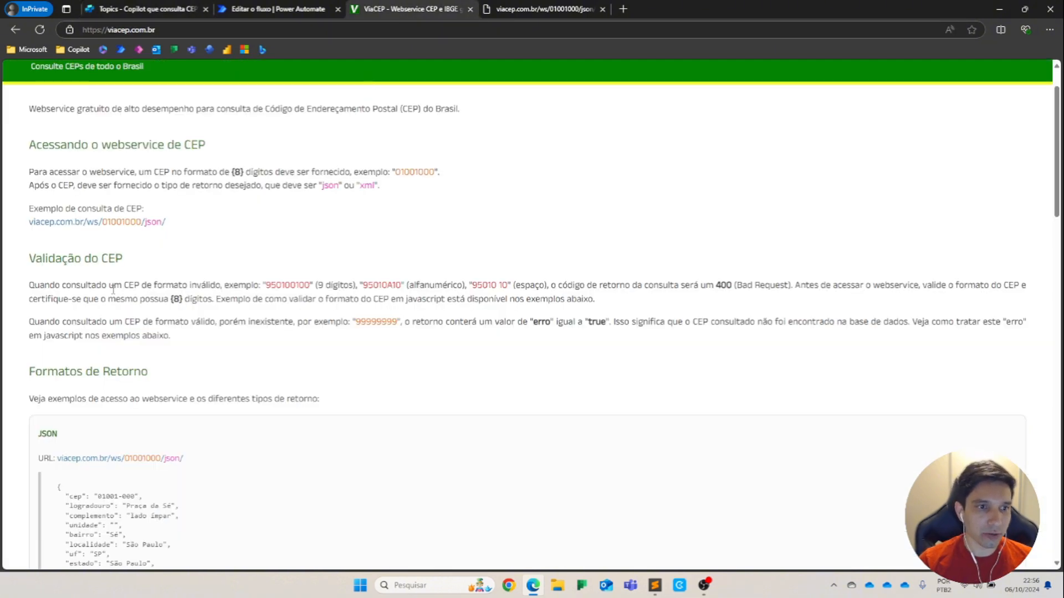
pyautogui.scroll(-5, 127, 247)
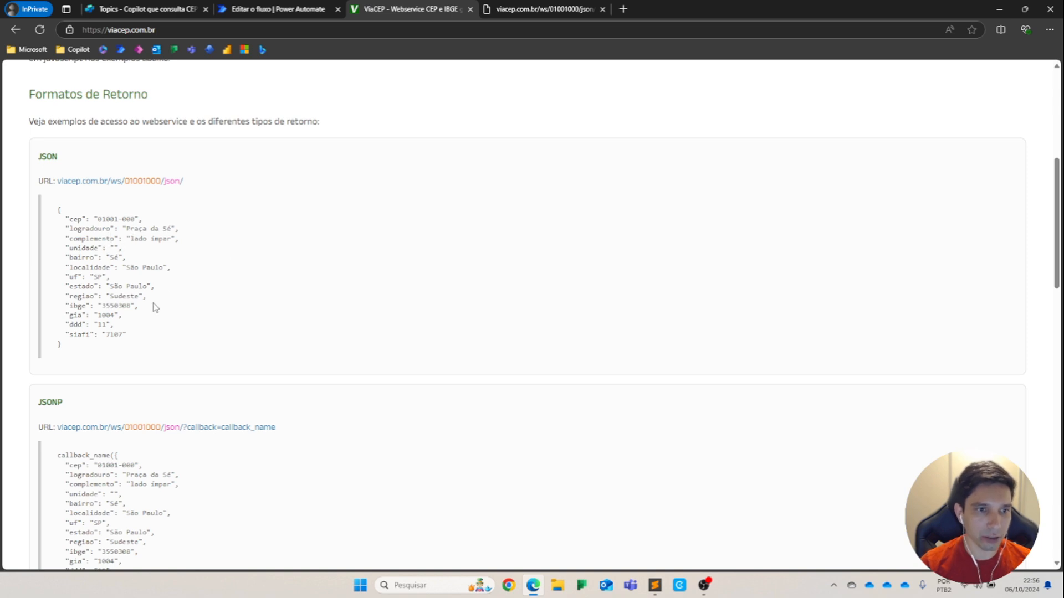
pyautogui.click(277, 8)
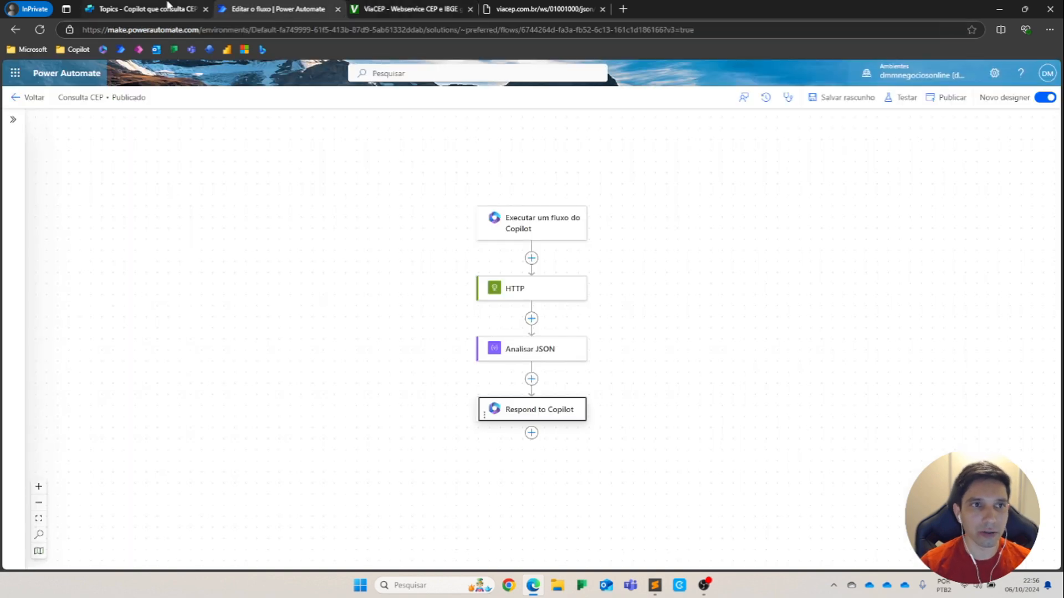
pyautogui.click(169, 8)
pyautogui.click(1028, 135)
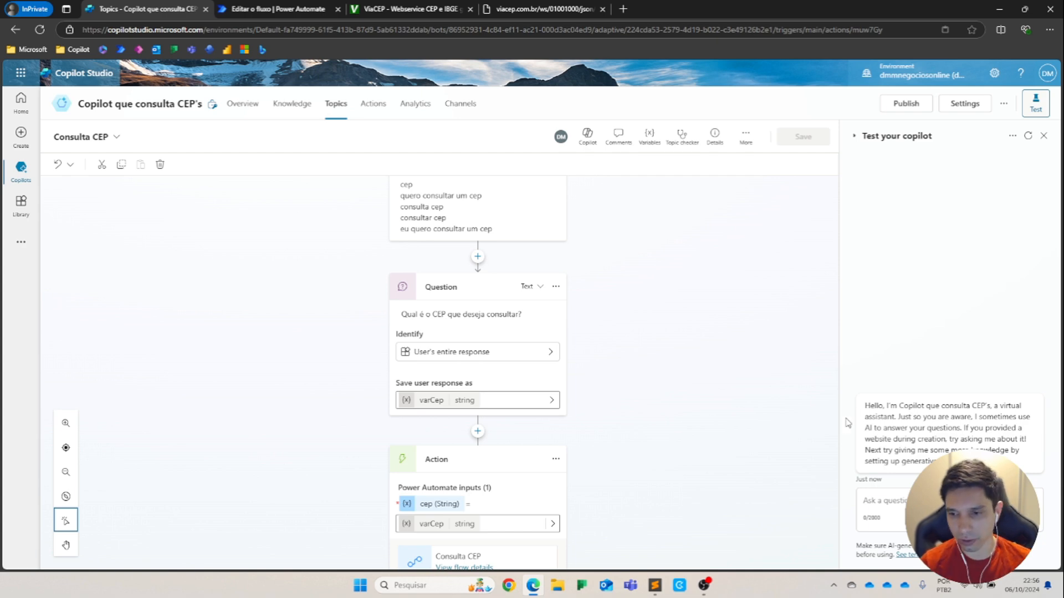
# - Turn on tracking between topics for the test chat and send the message "quero consultar um cep"
pyautogui.click(931, 504)
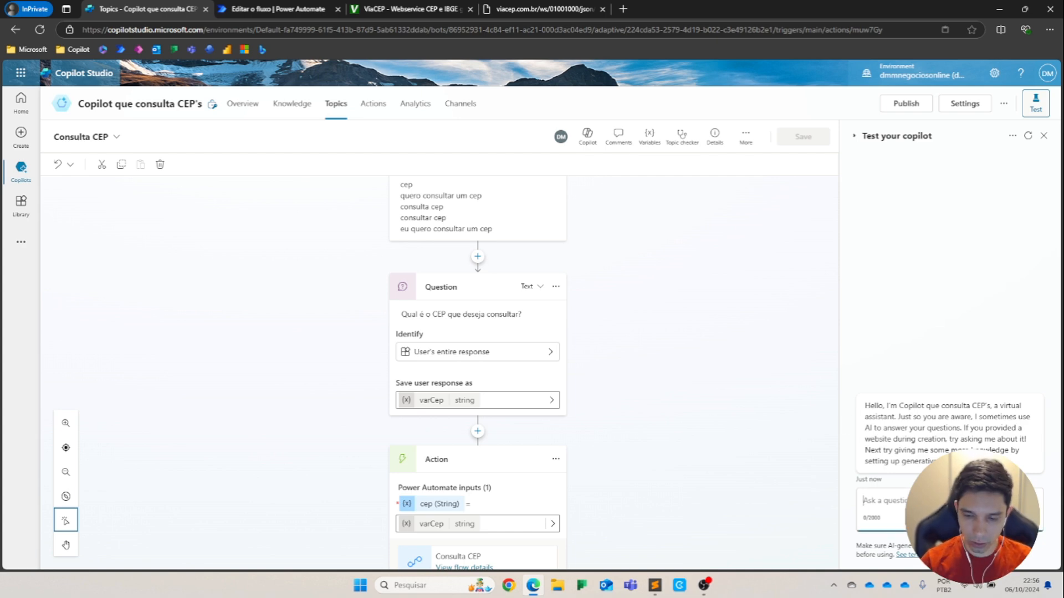
pyautogui.write('quero consu')
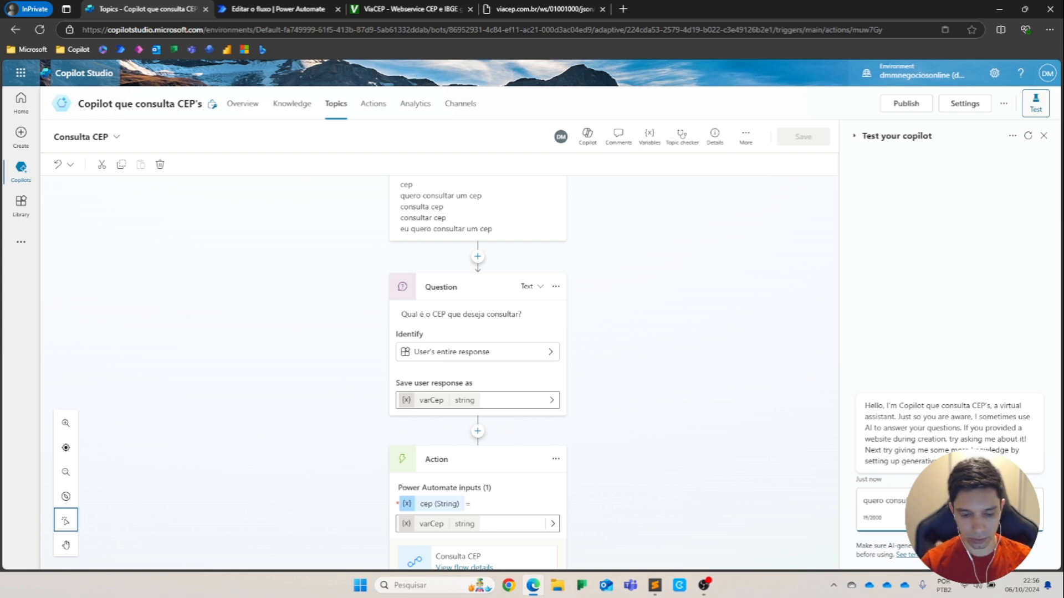
pyautogui.click(1012, 136)
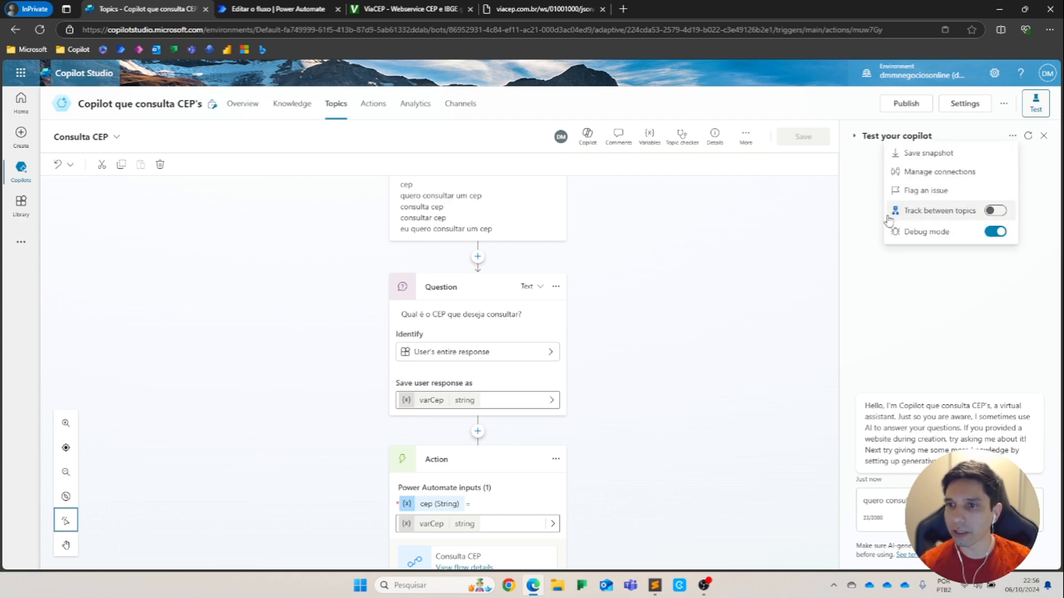
pyautogui.click(991, 213)
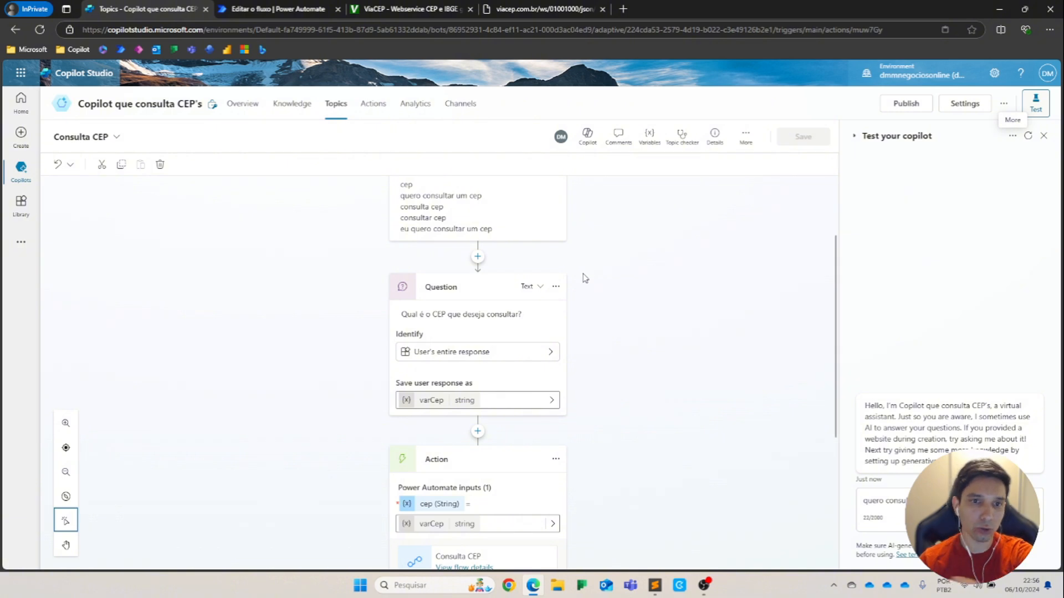
pyautogui.scroll(1, 642, 321)
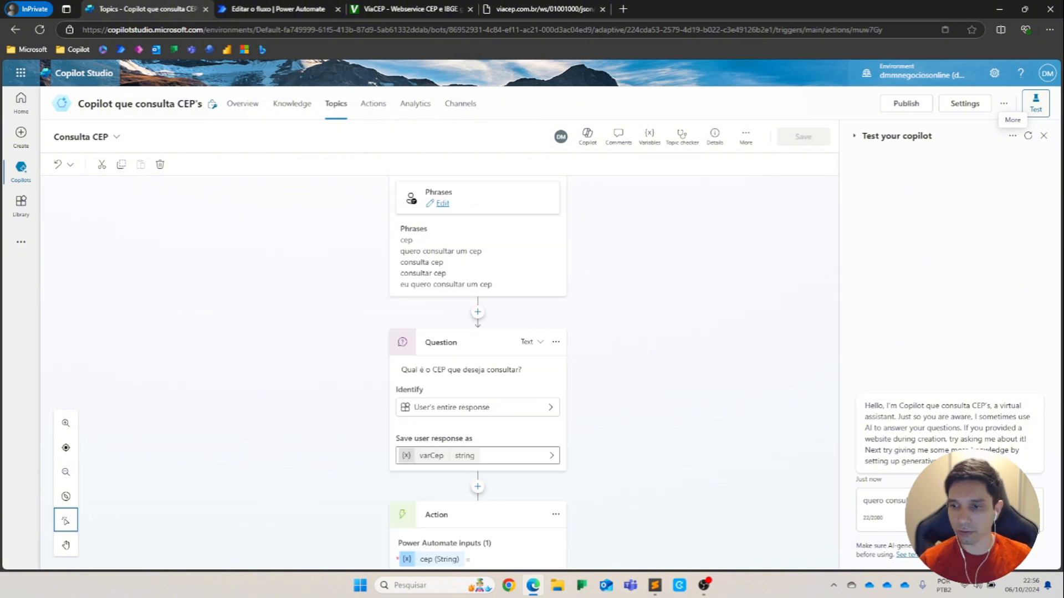
pyautogui.press('Return')
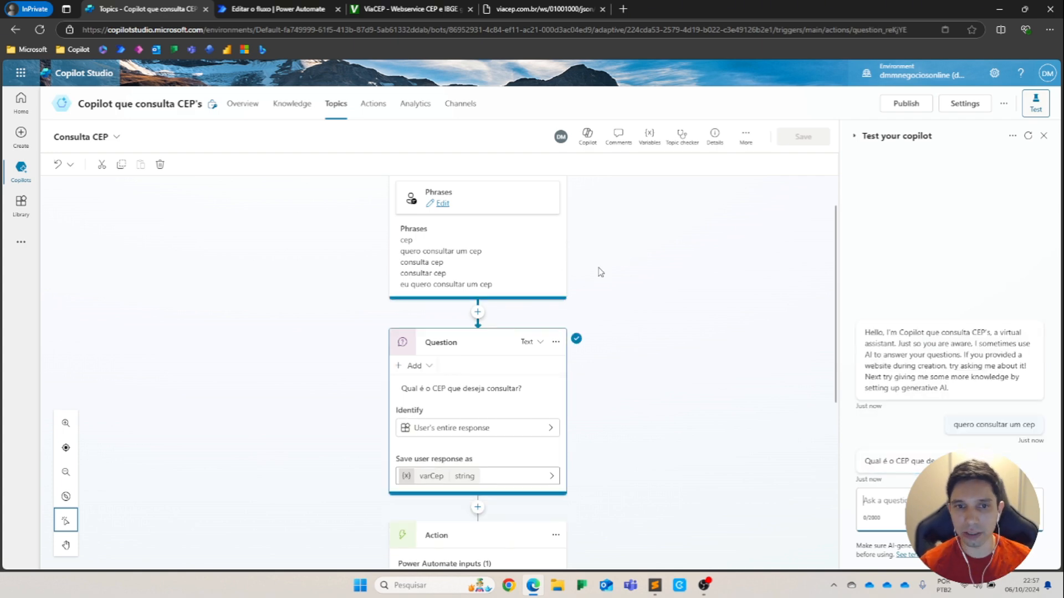
# - Check the triggered nodes, answer the copilot's CEP question with 01001000, and review the generated reply
pyautogui.scroll(1, 576, 250)
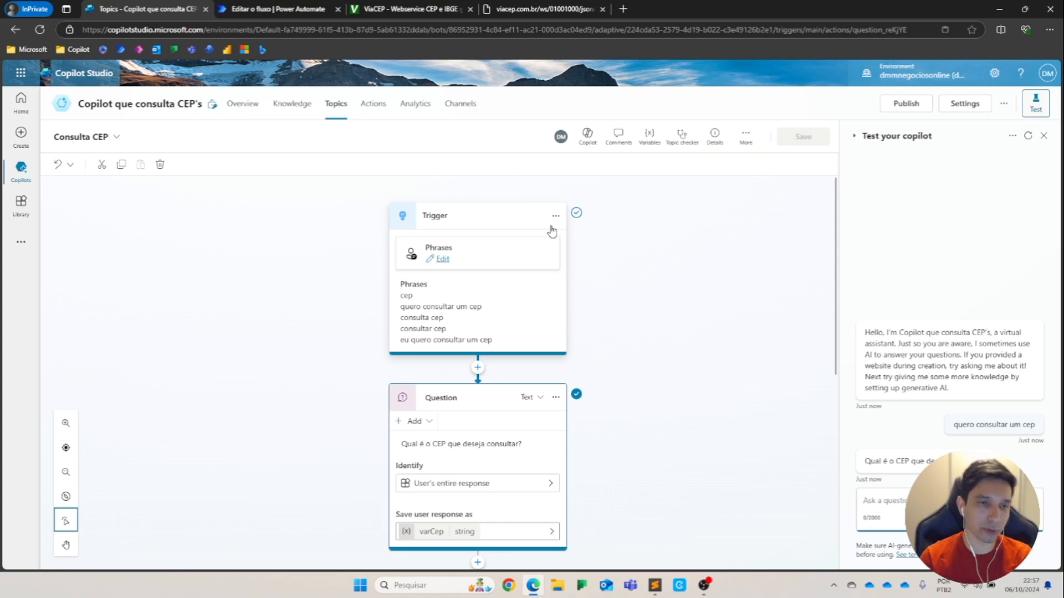
pyautogui.scroll(-2, 549, 240)
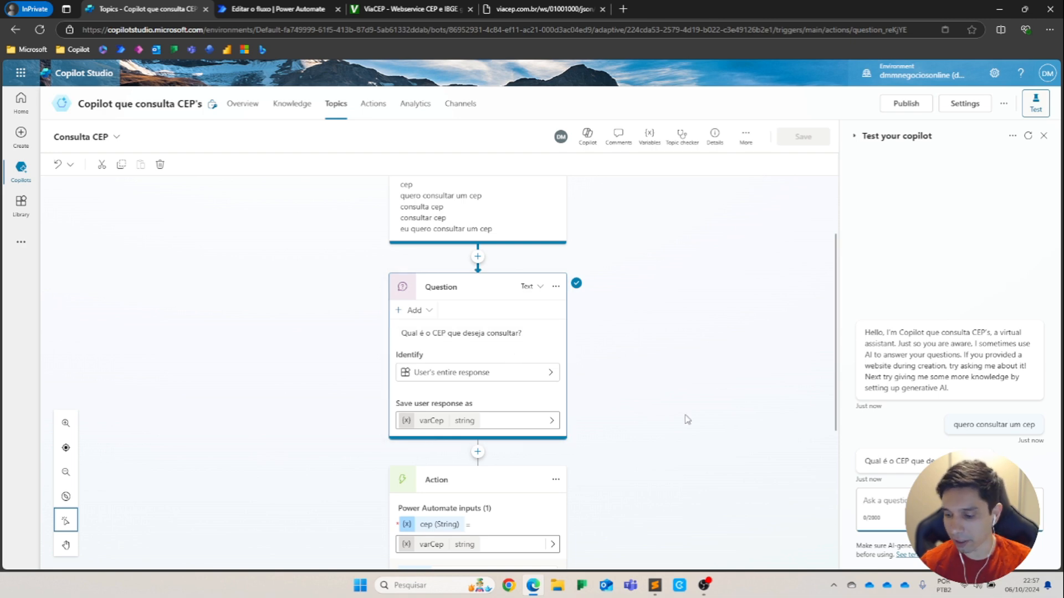
pyautogui.write('0')
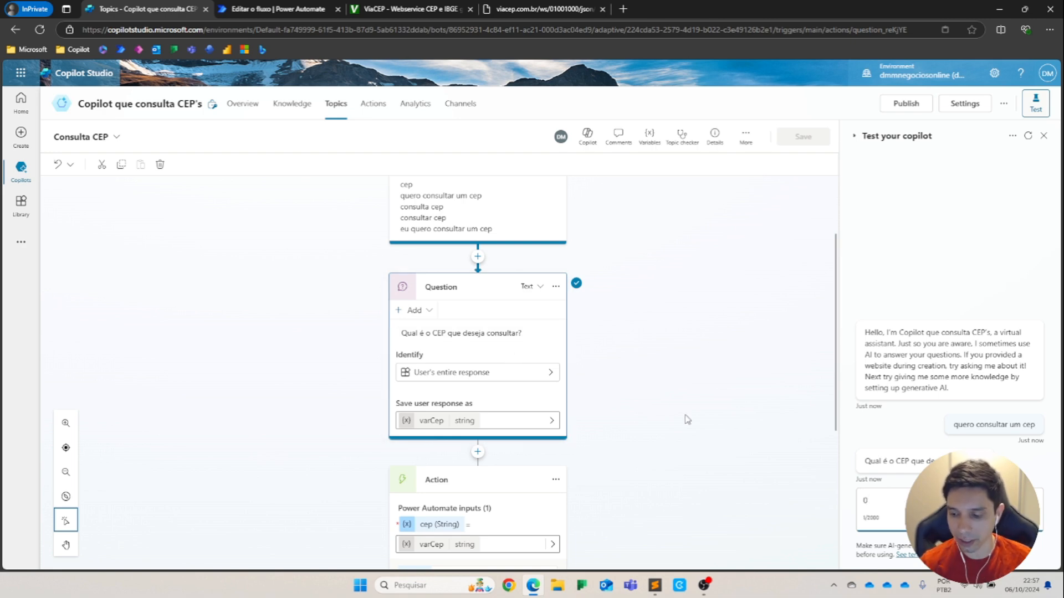
pyautogui.write('1001000')
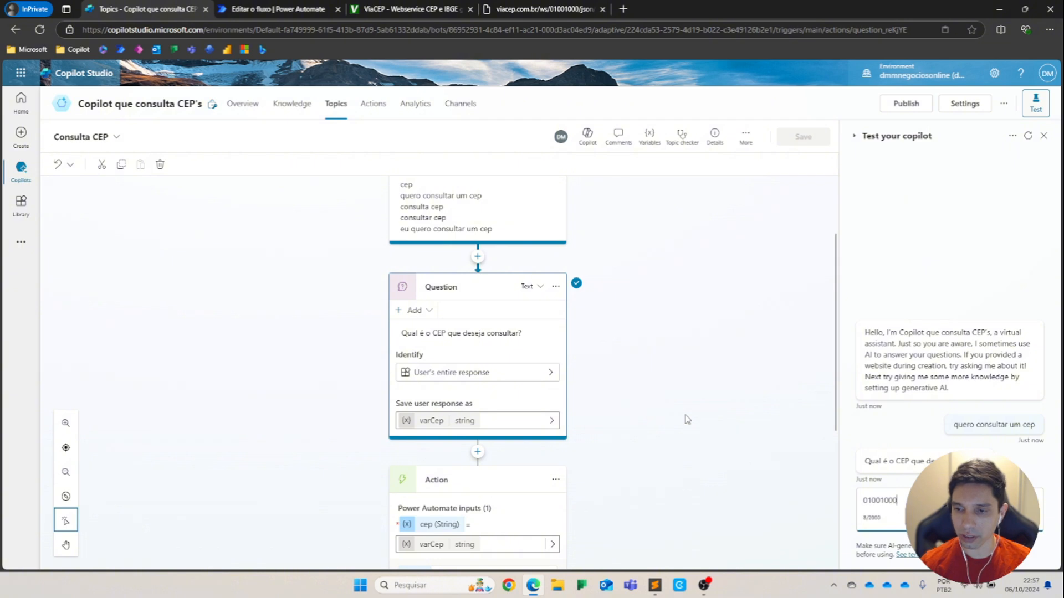
pyautogui.press('Return')
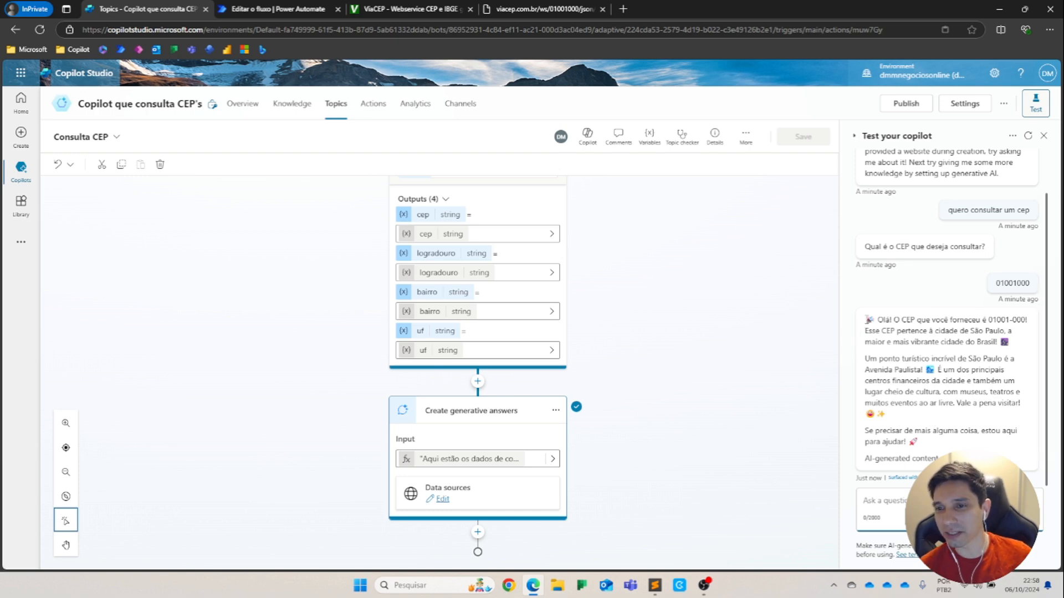
pyautogui.moveTo(864, 319); pyautogui.dragTo(886, 315)
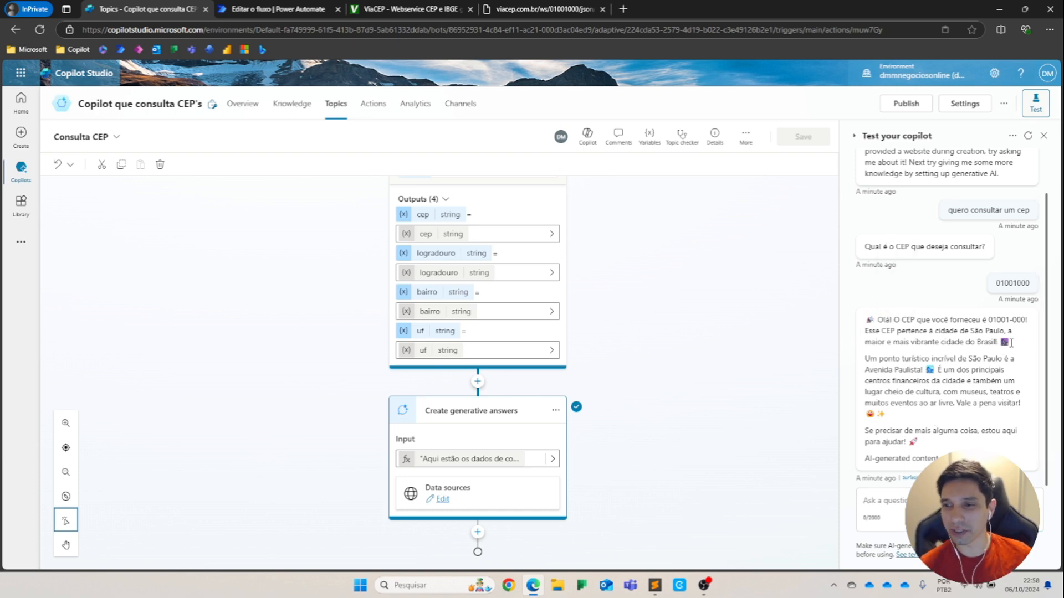
pyautogui.moveTo(997, 342); pyautogui.dragTo(1013, 347)
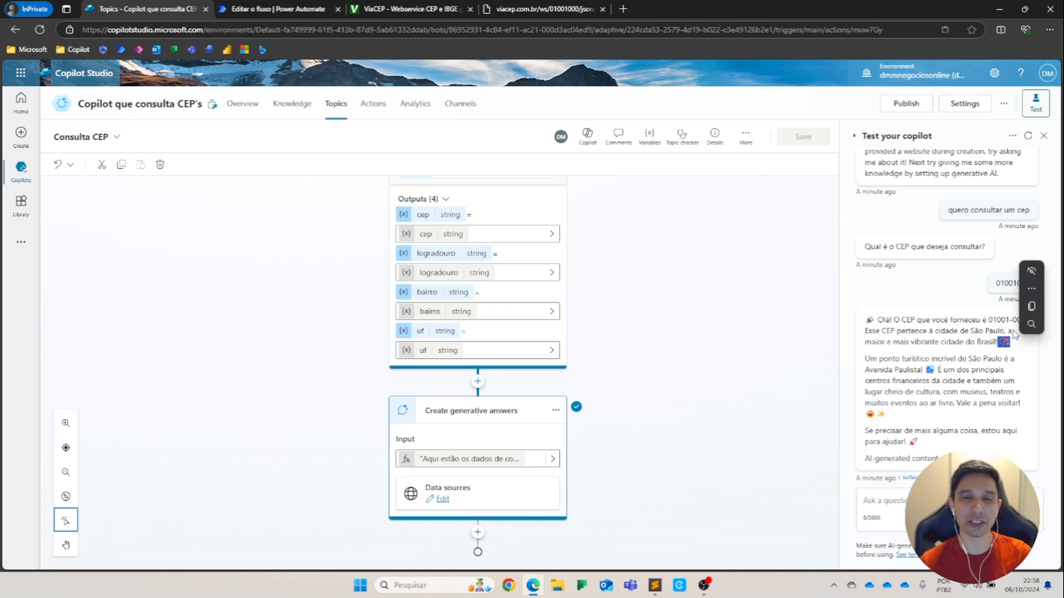
pyautogui.click(987, 381)
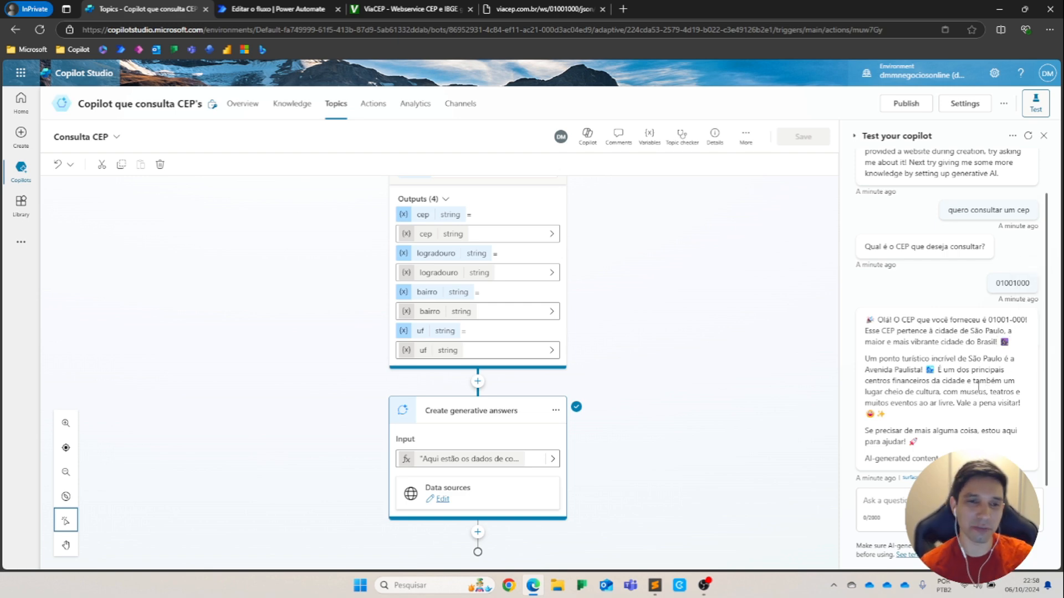